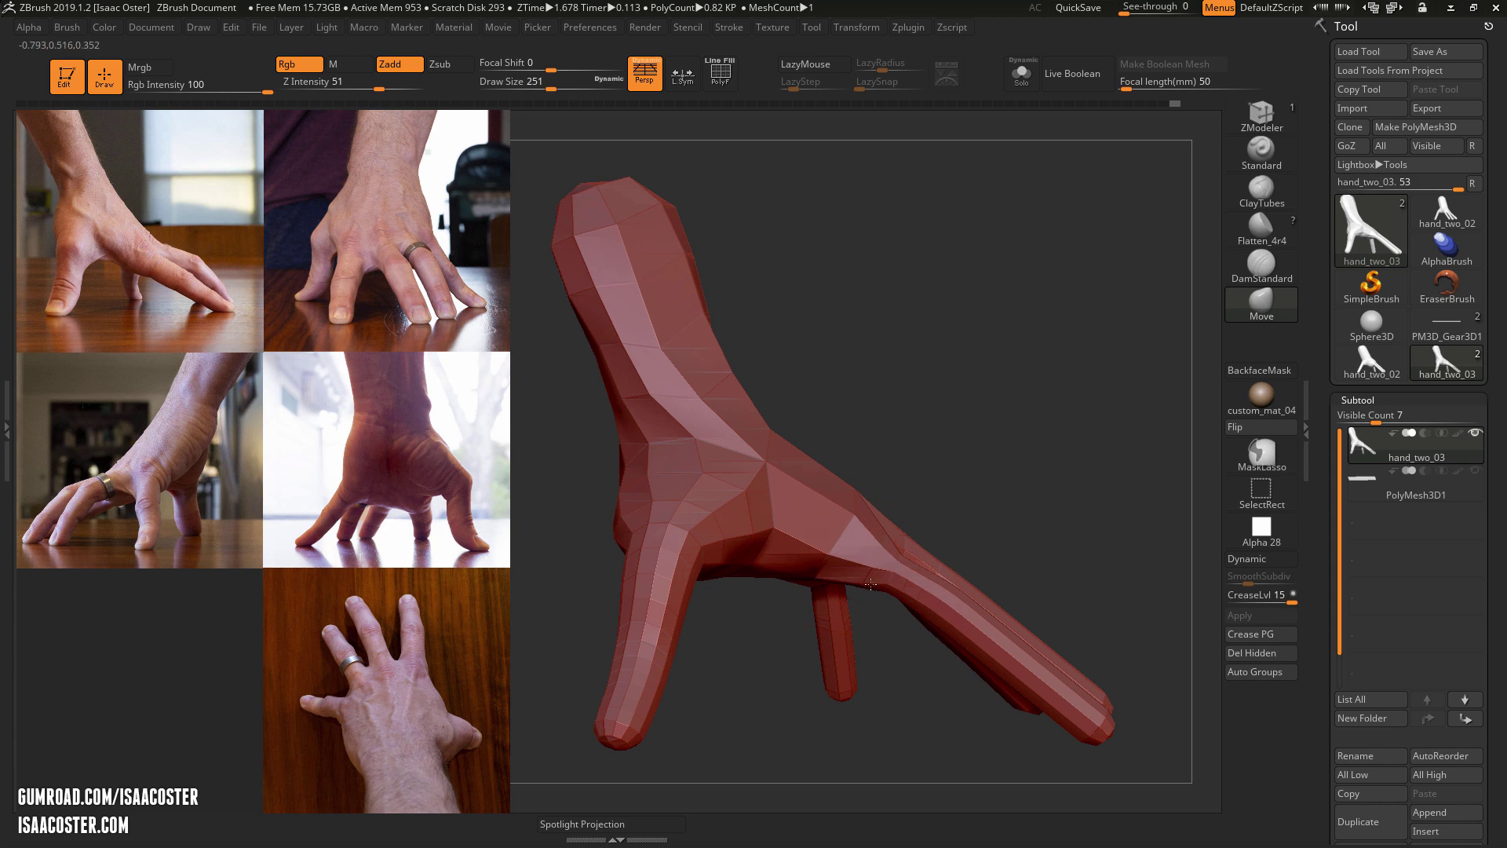
Assign the custom_mat_04 material to the hand and set the Move brush's draw size to 90.
click(1261, 398)
mouse_move(1006, 418)
mouse_down()
mouse_move(985, 401)
mouse_move(1066, 380)
mouse_move(919, 497)
mouse_move(908, 446)
mouse_move(883, 447)
mouse_up()
key(s)
key(s)
drag(881, 541, 875, 540)
alt+drag(940, 479, 908, 476)
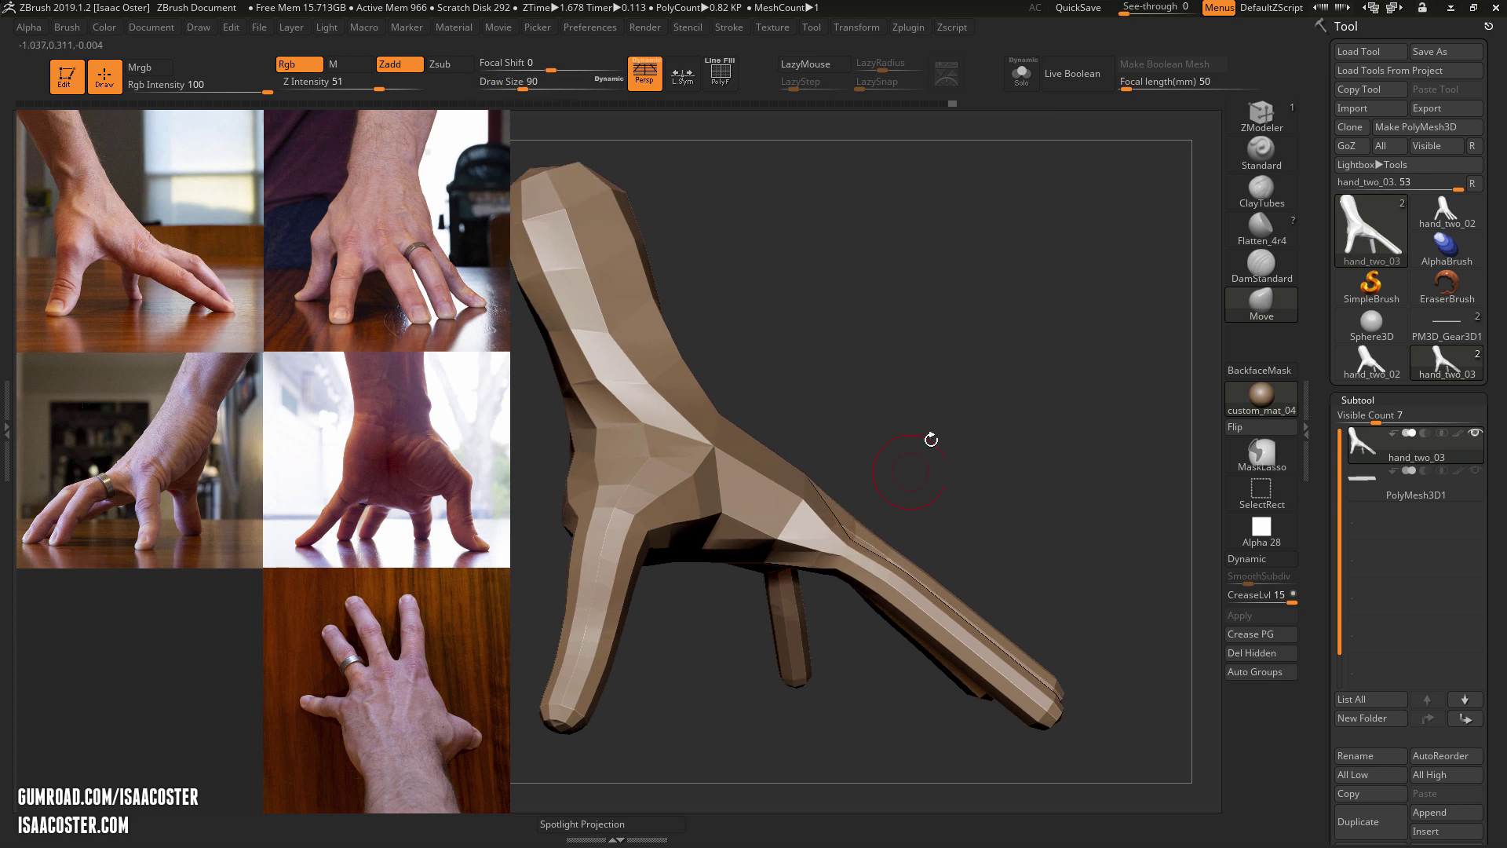
Switch to the Move Topological brush and adjust the base of the index finger at draw size 120.
key(b)
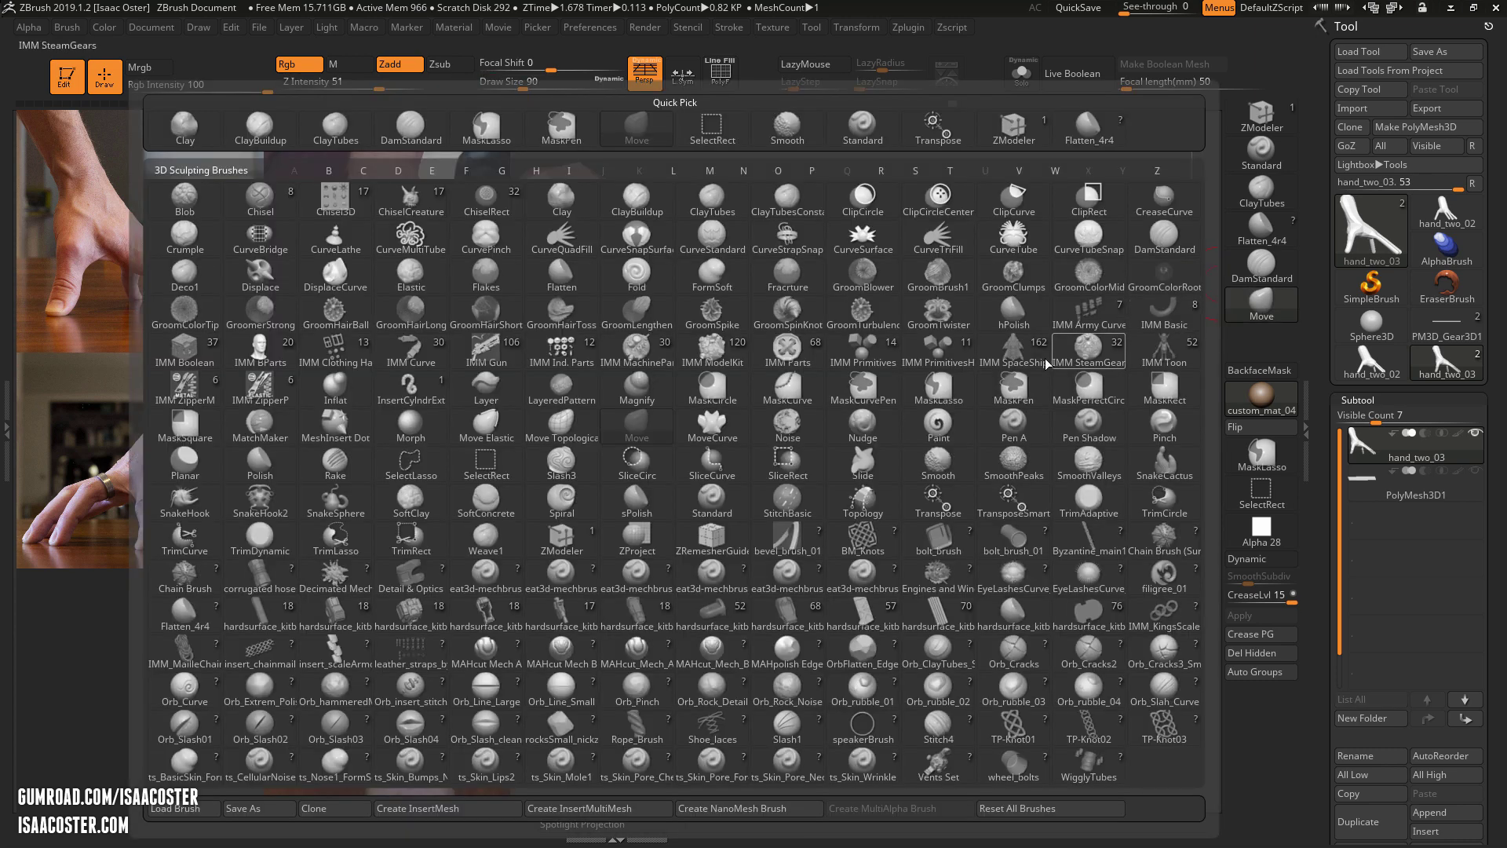
key(m)
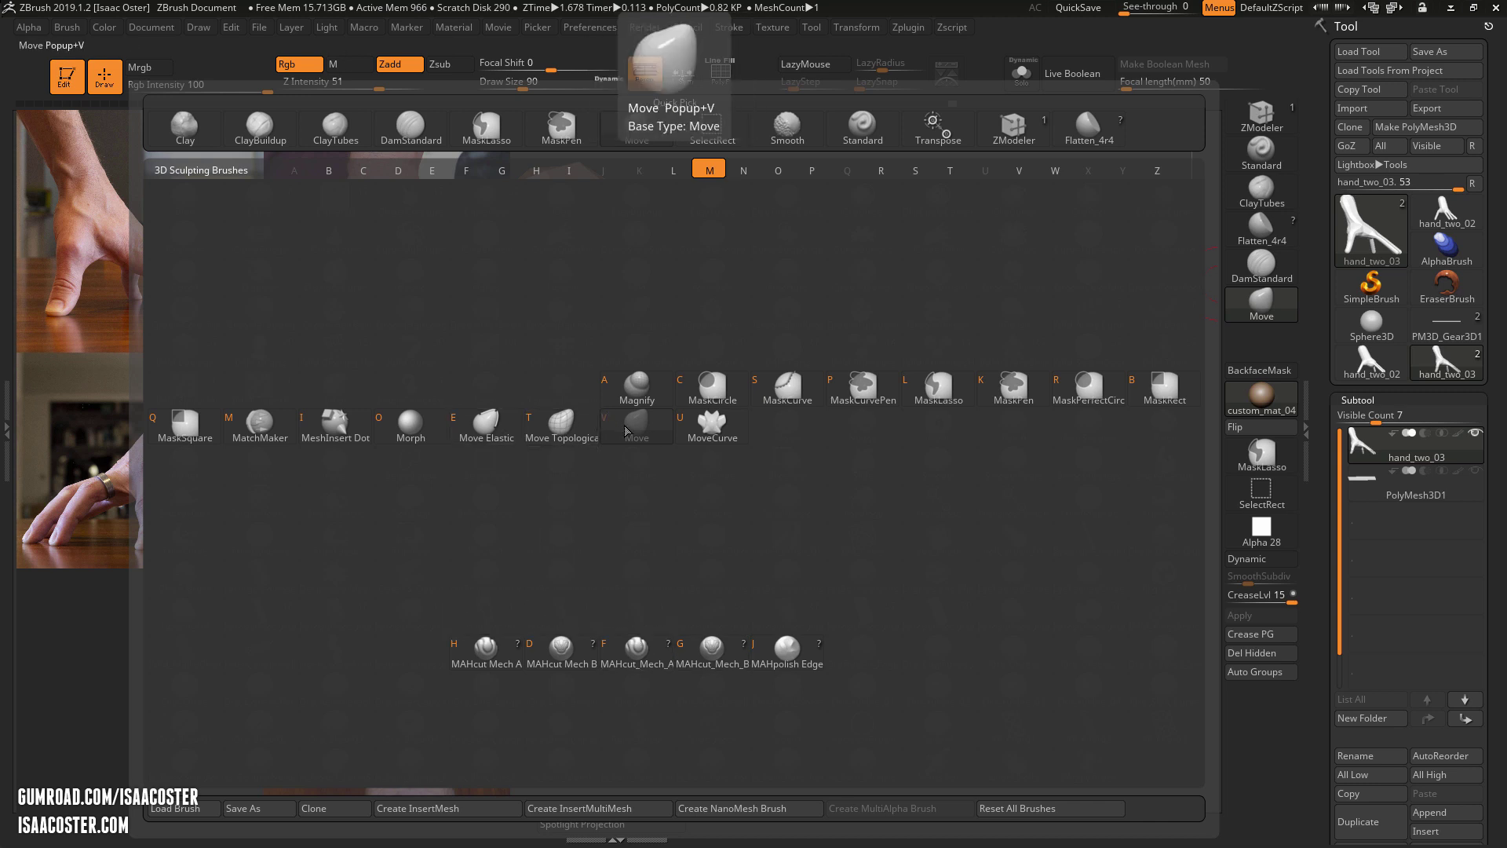
click(562, 424)
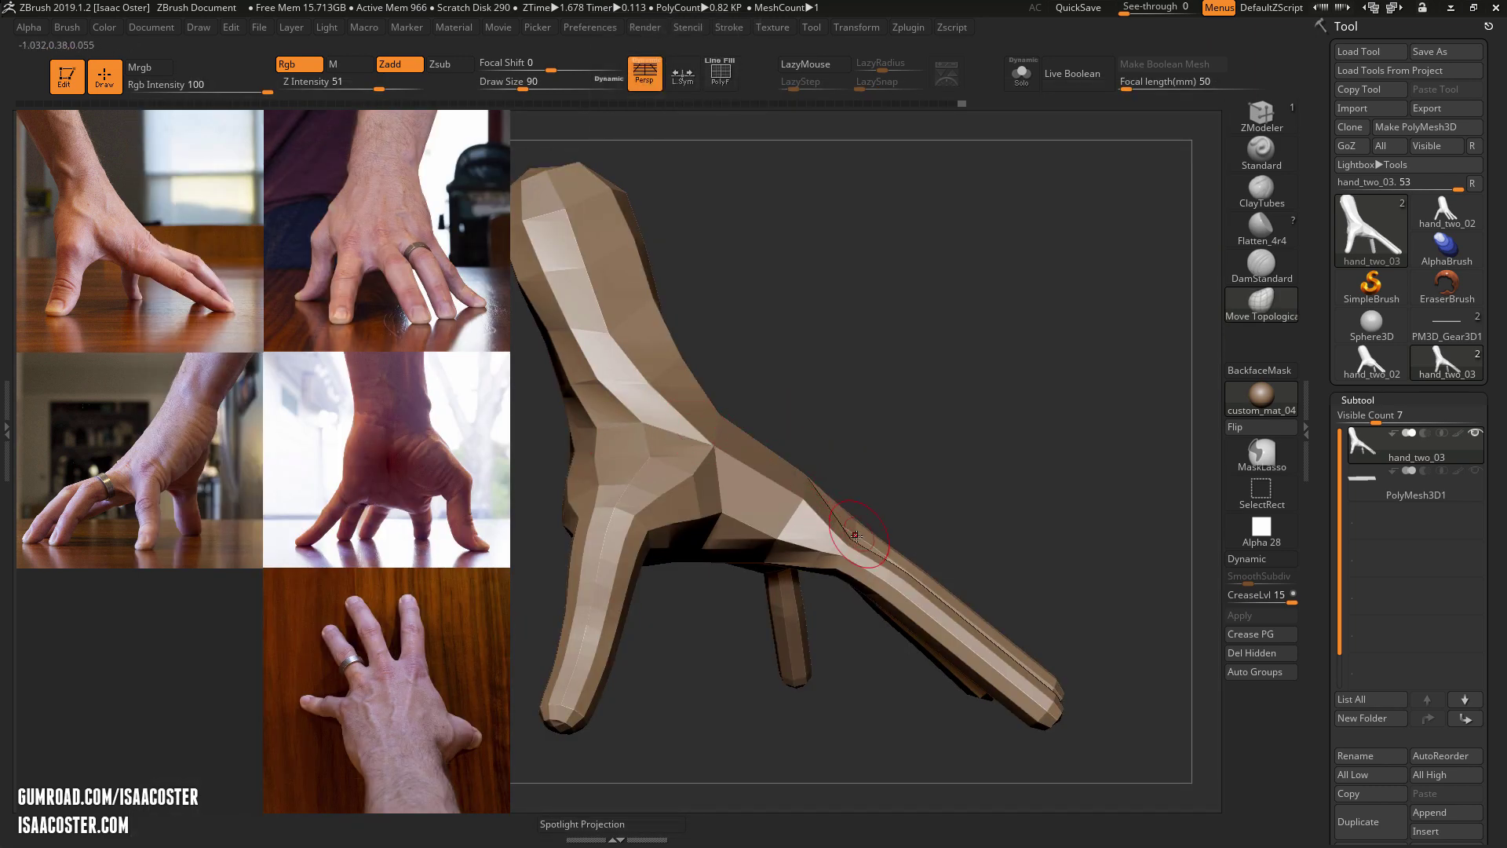
drag(852, 542, 855, 541)
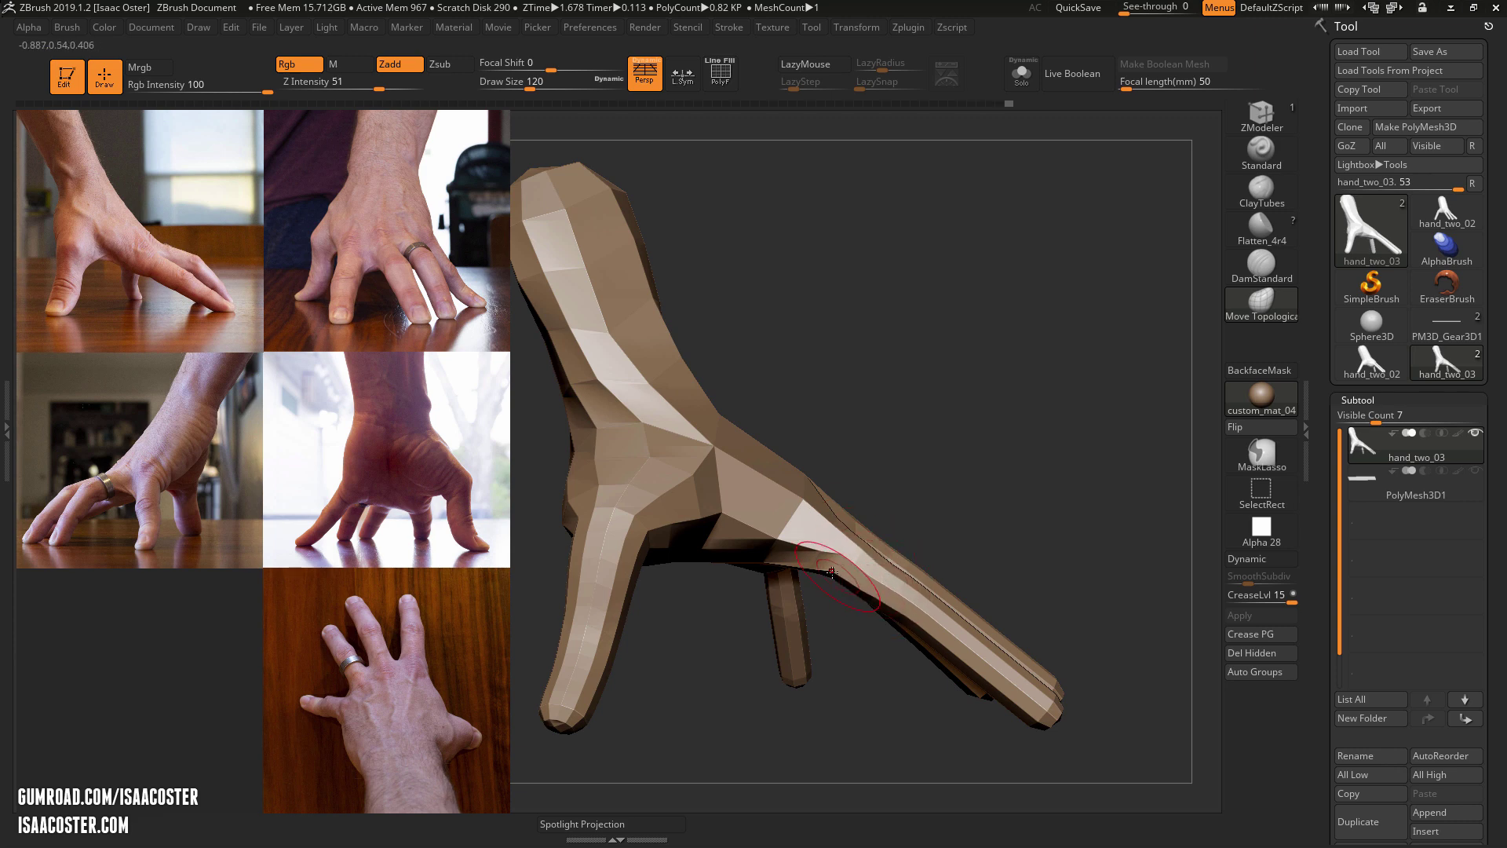
Set the draw size to 324, then reposition and smooth the ring finger.
mouse_move(940, 514)
mouse_down()
mouse_move(848, 541)
mouse_move(892, 588)
mouse_up()
key(s)
key(s)
mouse_move(935, 711)
mouse_down()
mouse_move(951, 711)
mouse_move(904, 759)
mouse_up()
key(ctrl+z)
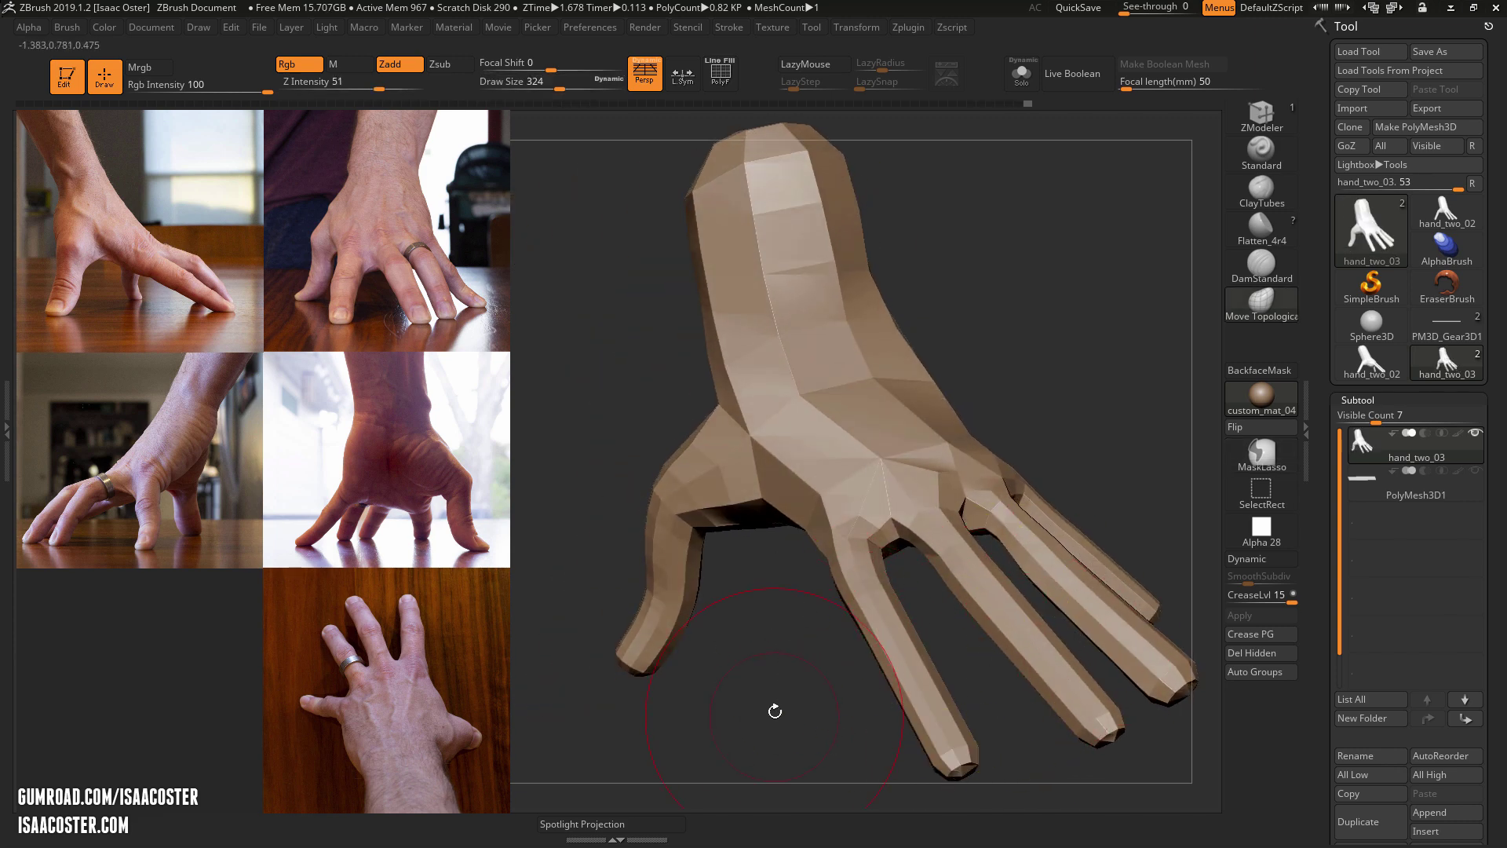
alt+drag(774, 709, 447, 670)
mouse_move(1019, 489)
mouse_down()
mouse_move(995, 599)
mouse_move(886, 575)
mouse_up()
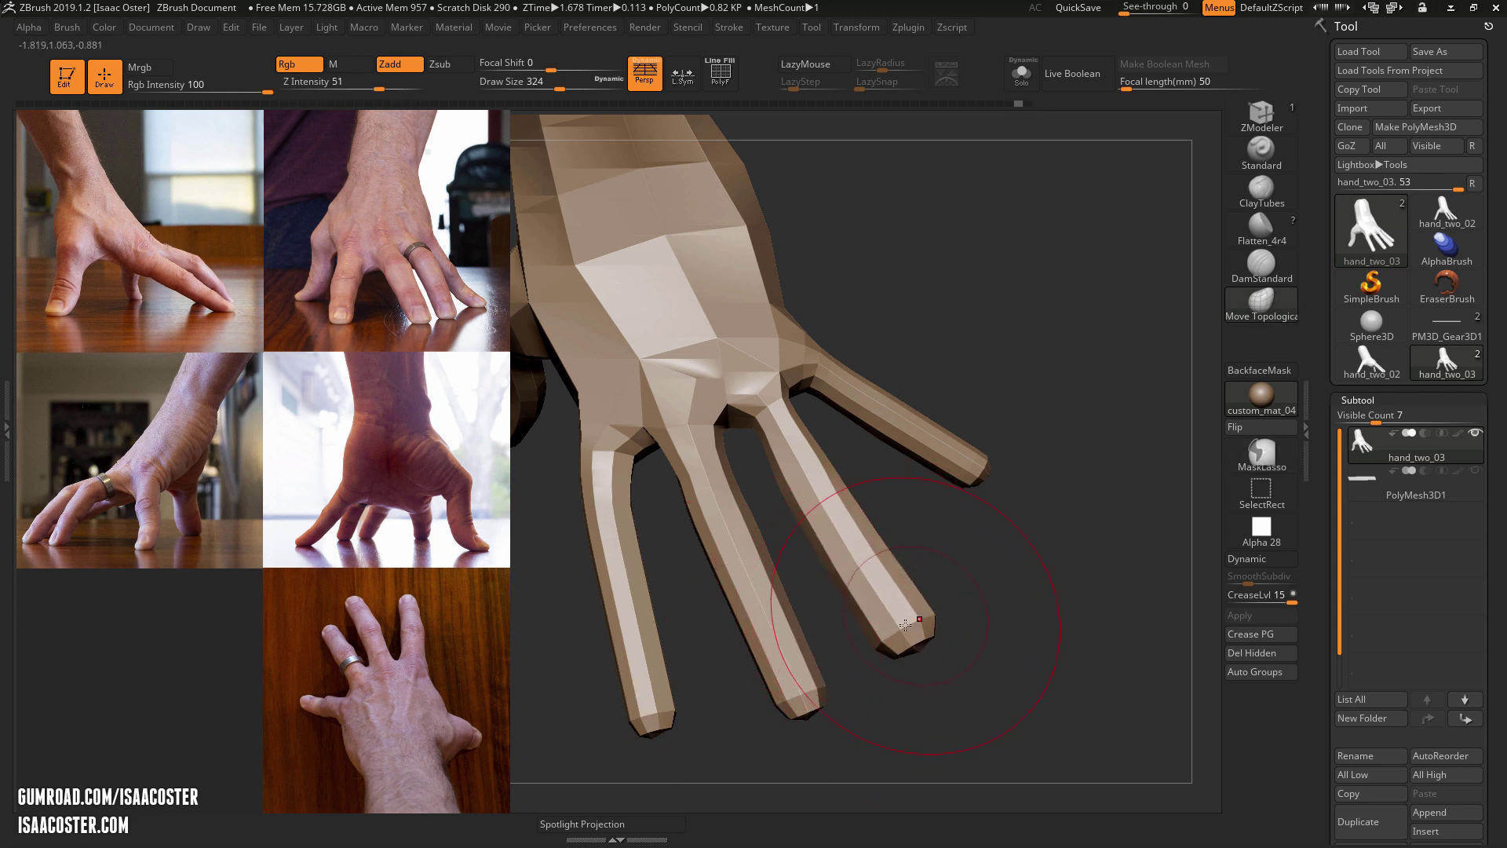
shift+drag(904, 624, 821, 492)
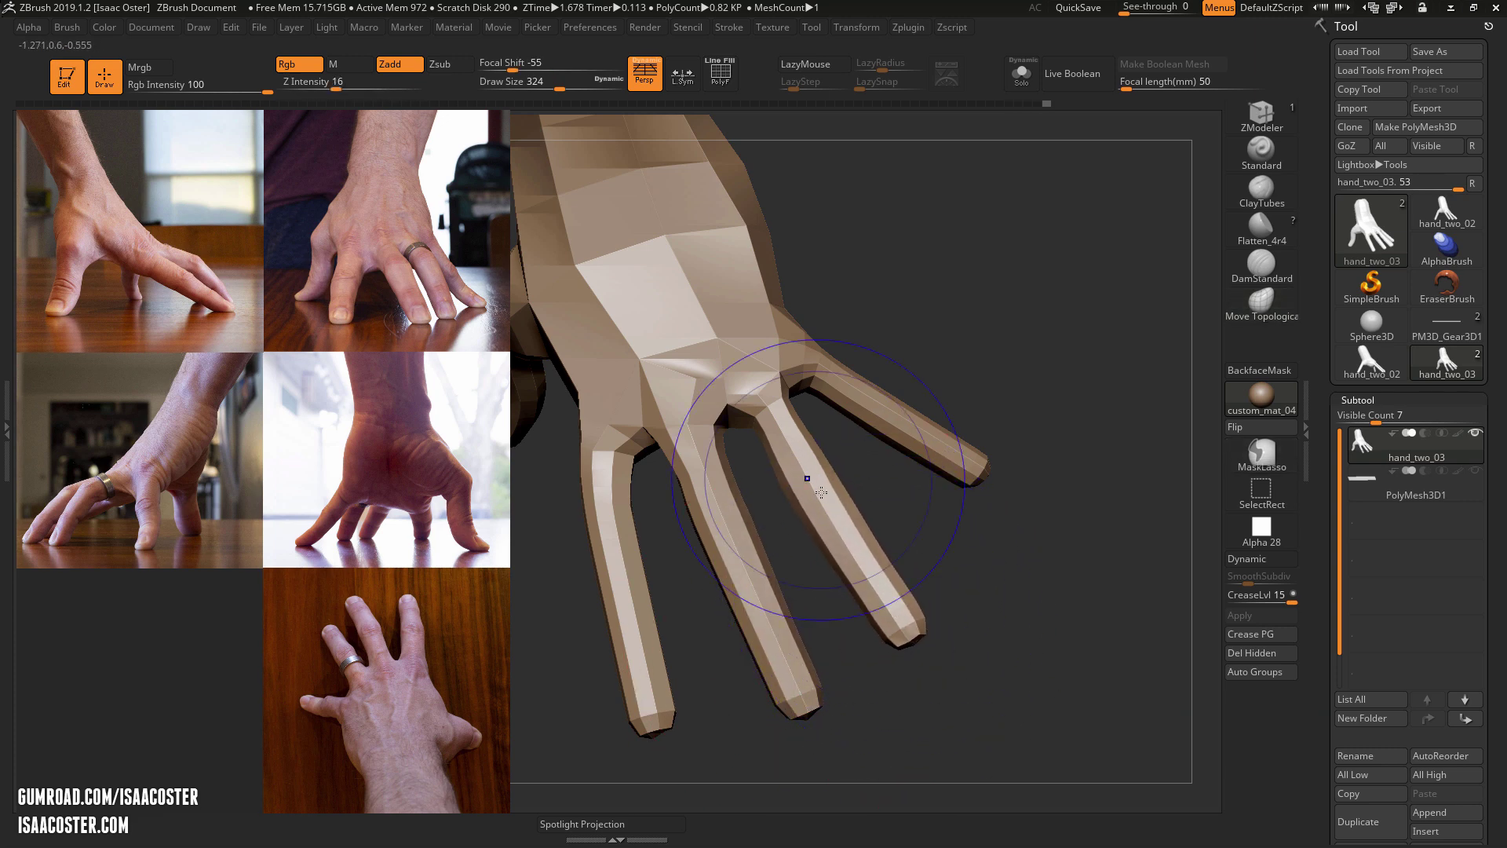
Set the draw size to 167 and adjust the base of the middle finger around its knuckle.
mouse_move(937, 598)
mouse_down()
mouse_move(951, 607)
mouse_move(952, 550)
mouse_move(1061, 523)
mouse_up()
key(s)
drag(686, 525, 688, 496)
key(s)
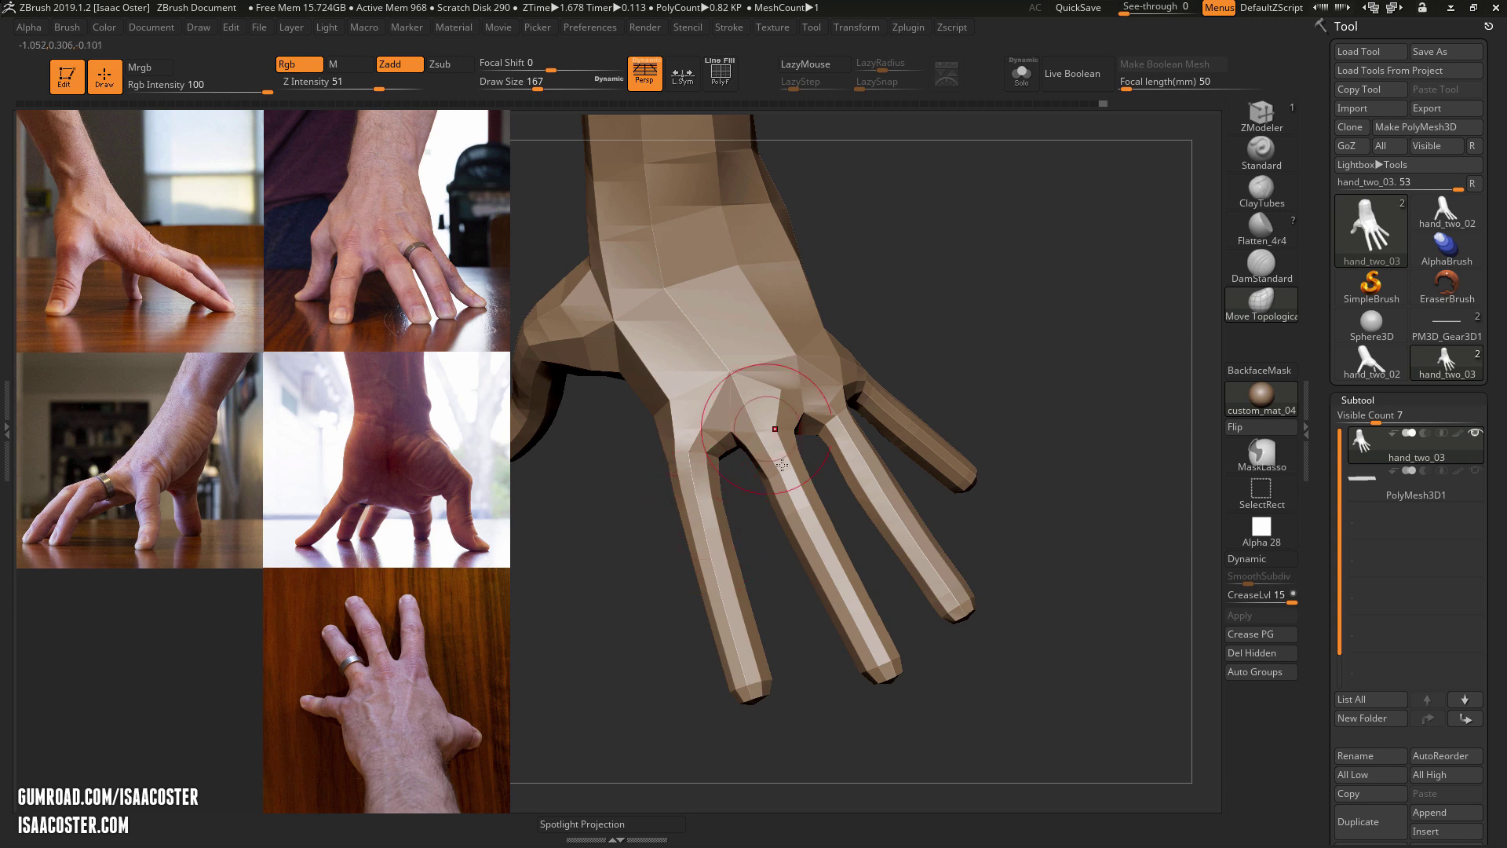
Set the draw size to 293 and reshape the underside of the index finger's shaft in side view.
mouse_move(936, 489)
mouse_down()
mouse_move(1036, 408)
mouse_move(1066, 361)
mouse_move(1123, 331)
mouse_up()
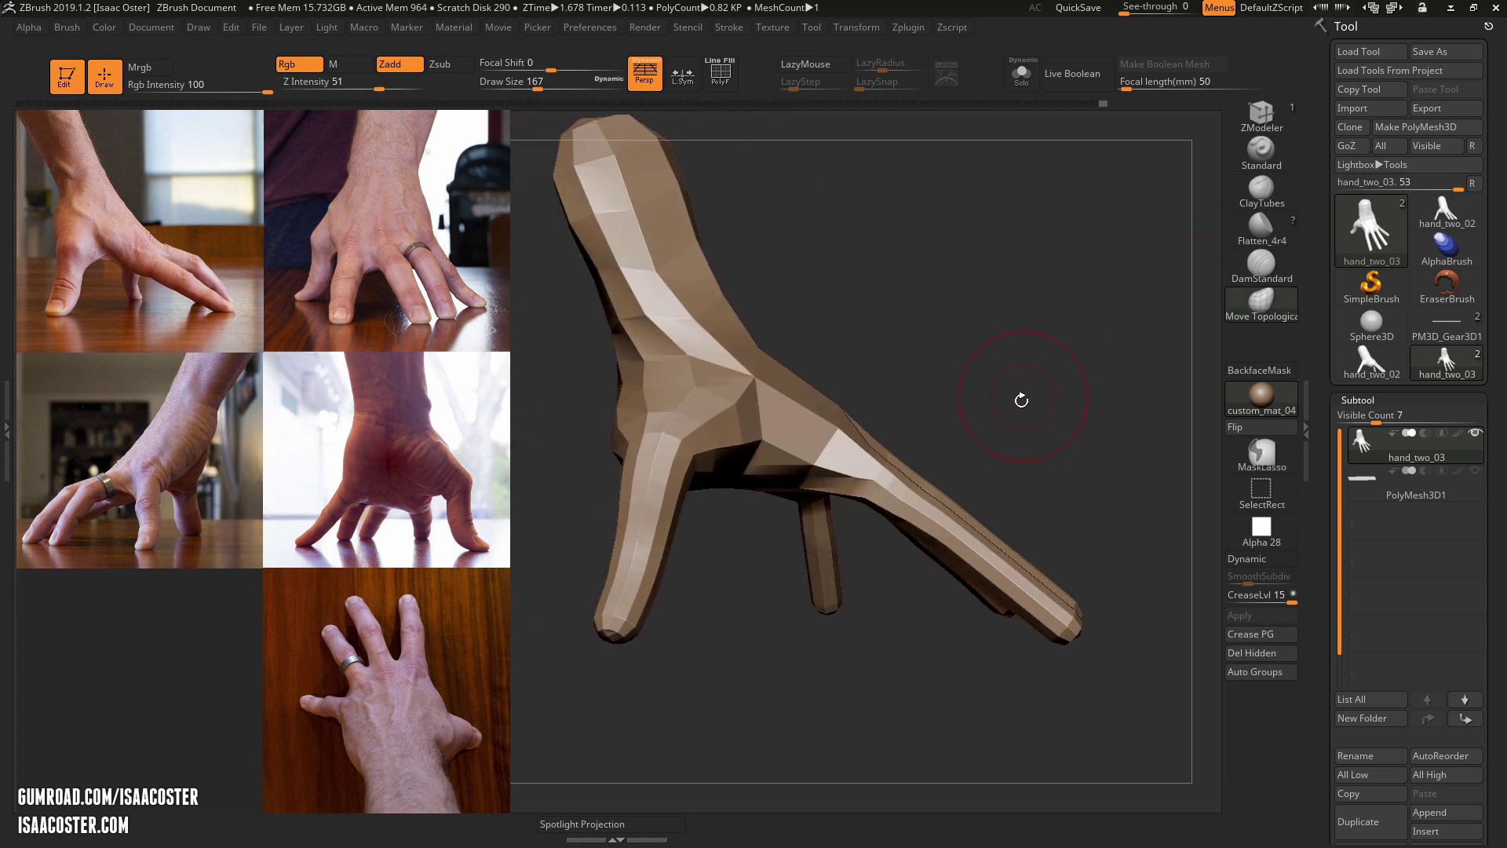
drag(1021, 400, 1085, 417)
key(s)
mouse_move(914, 475)
mouse_down()
mouse_move(942, 476)
mouse_move(880, 505)
mouse_move(965, 534)
mouse_up()
key(s)
key(s)
key(s)
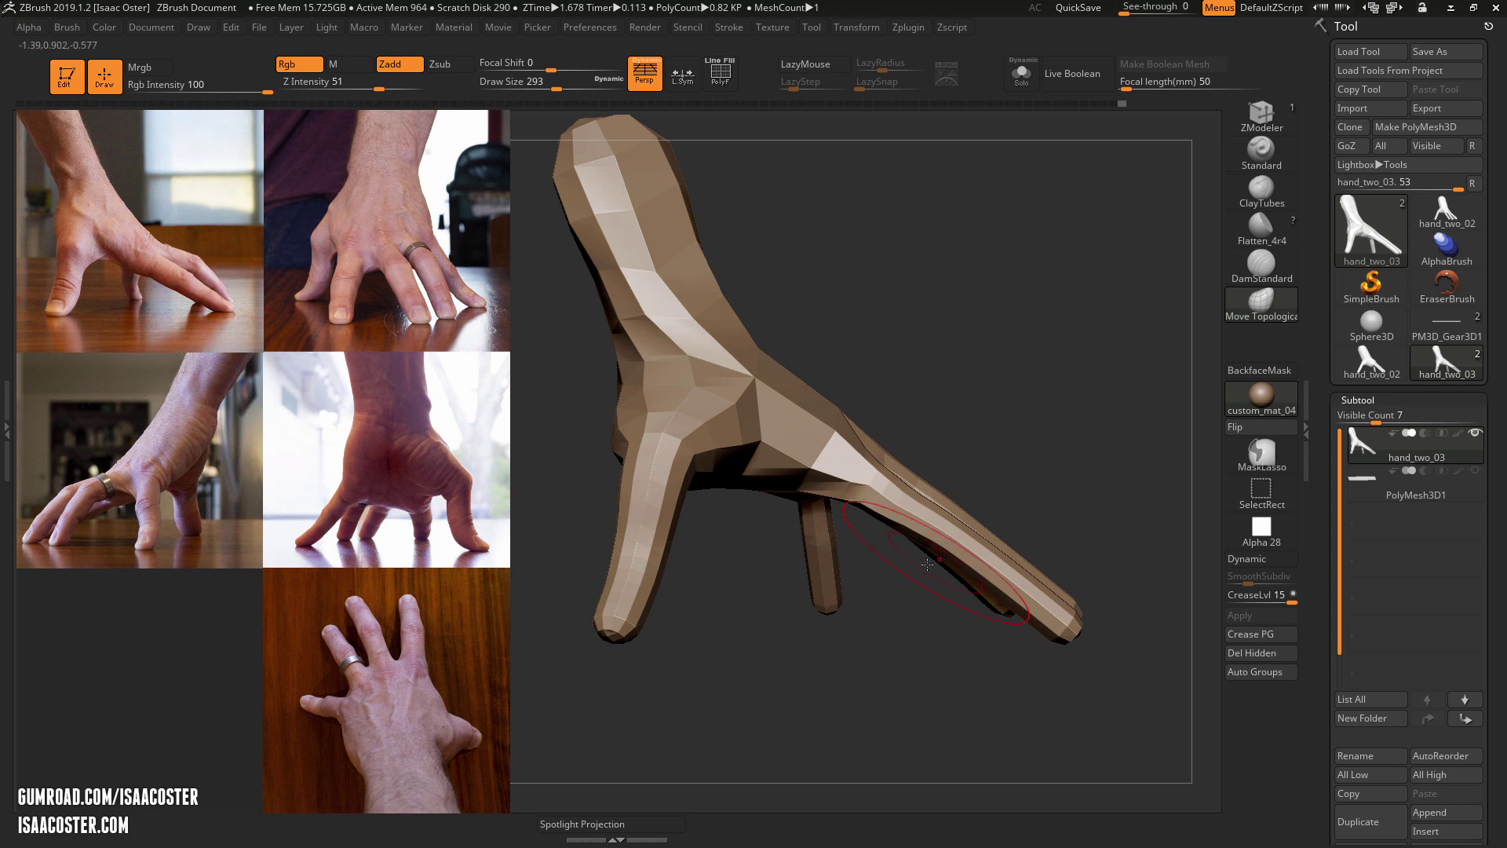
drag(985, 578, 987, 593)
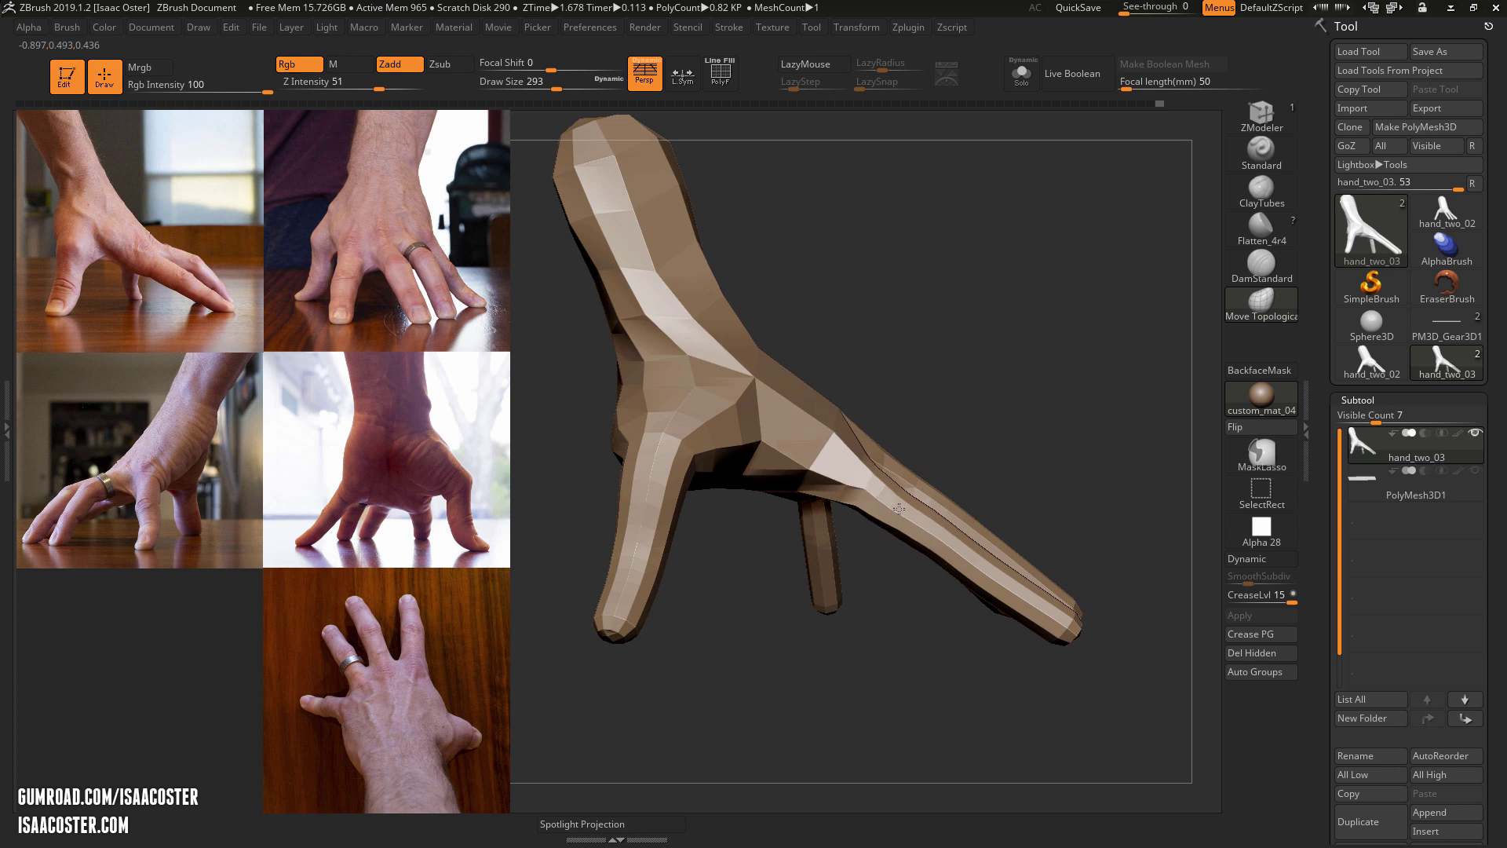
Show the PolyMesh3D1 slab subtool and nudge the index fingertip to rest on its surface.
click(1474, 471)
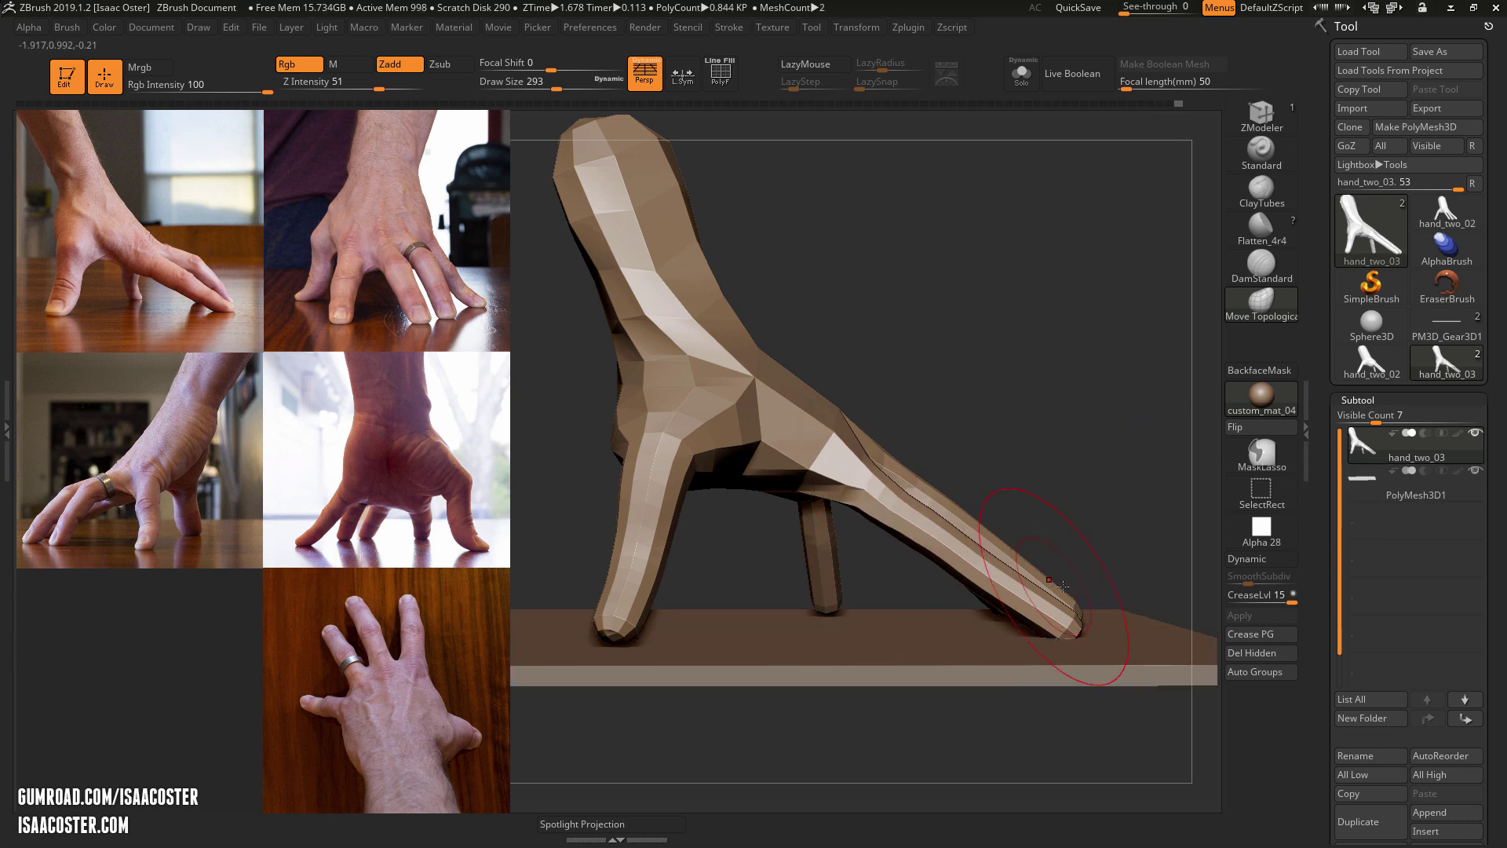
drag(1074, 619, 1072, 611)
alt+drag(1087, 500, 1051, 459)
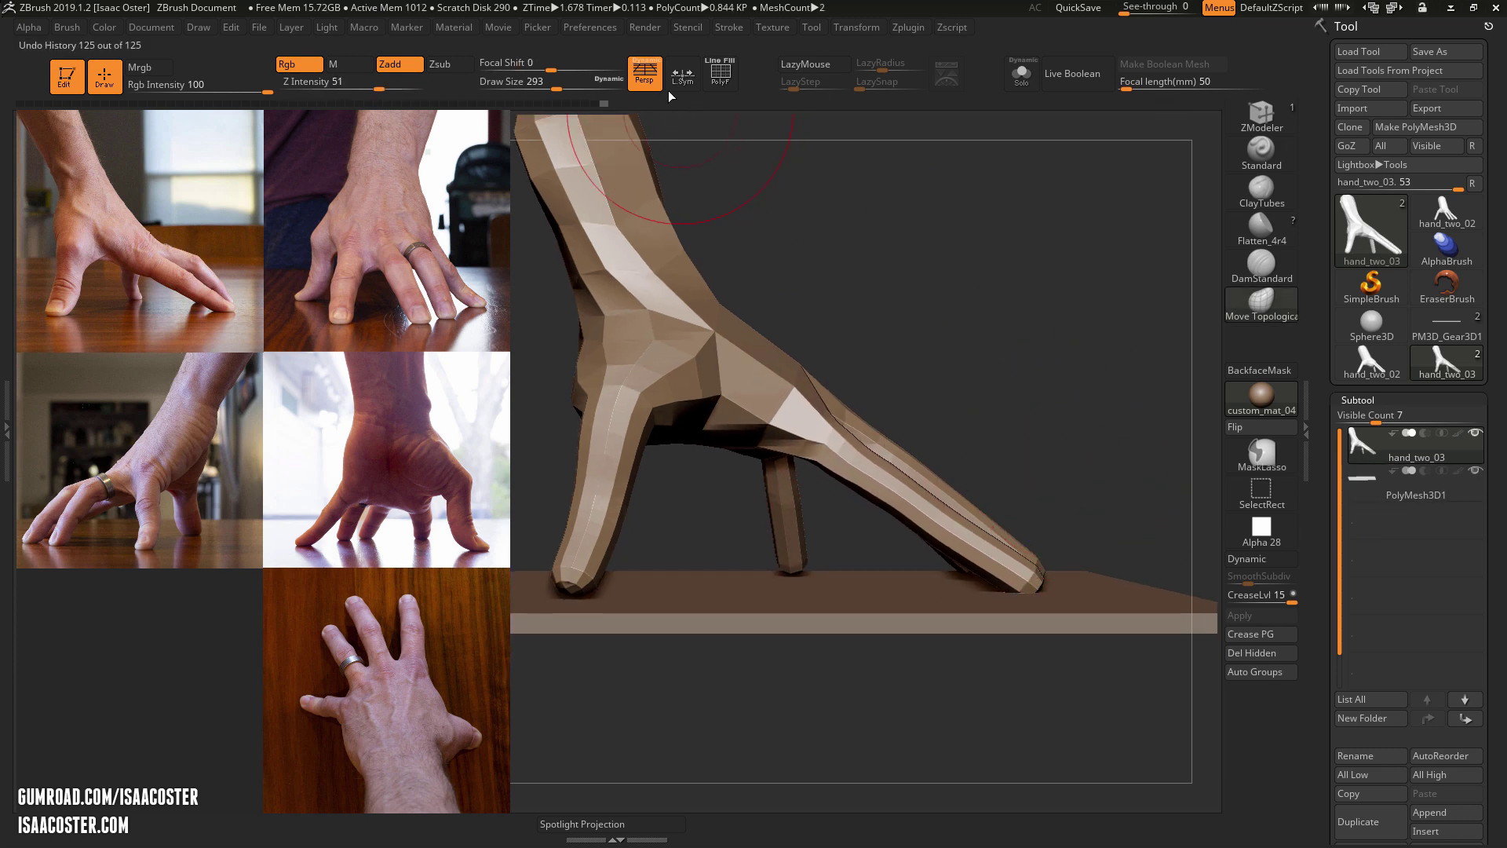
Set the draw size to 212 and refine the index finger against the slab, toggling perspective distortion off and back on.
click(645, 77)
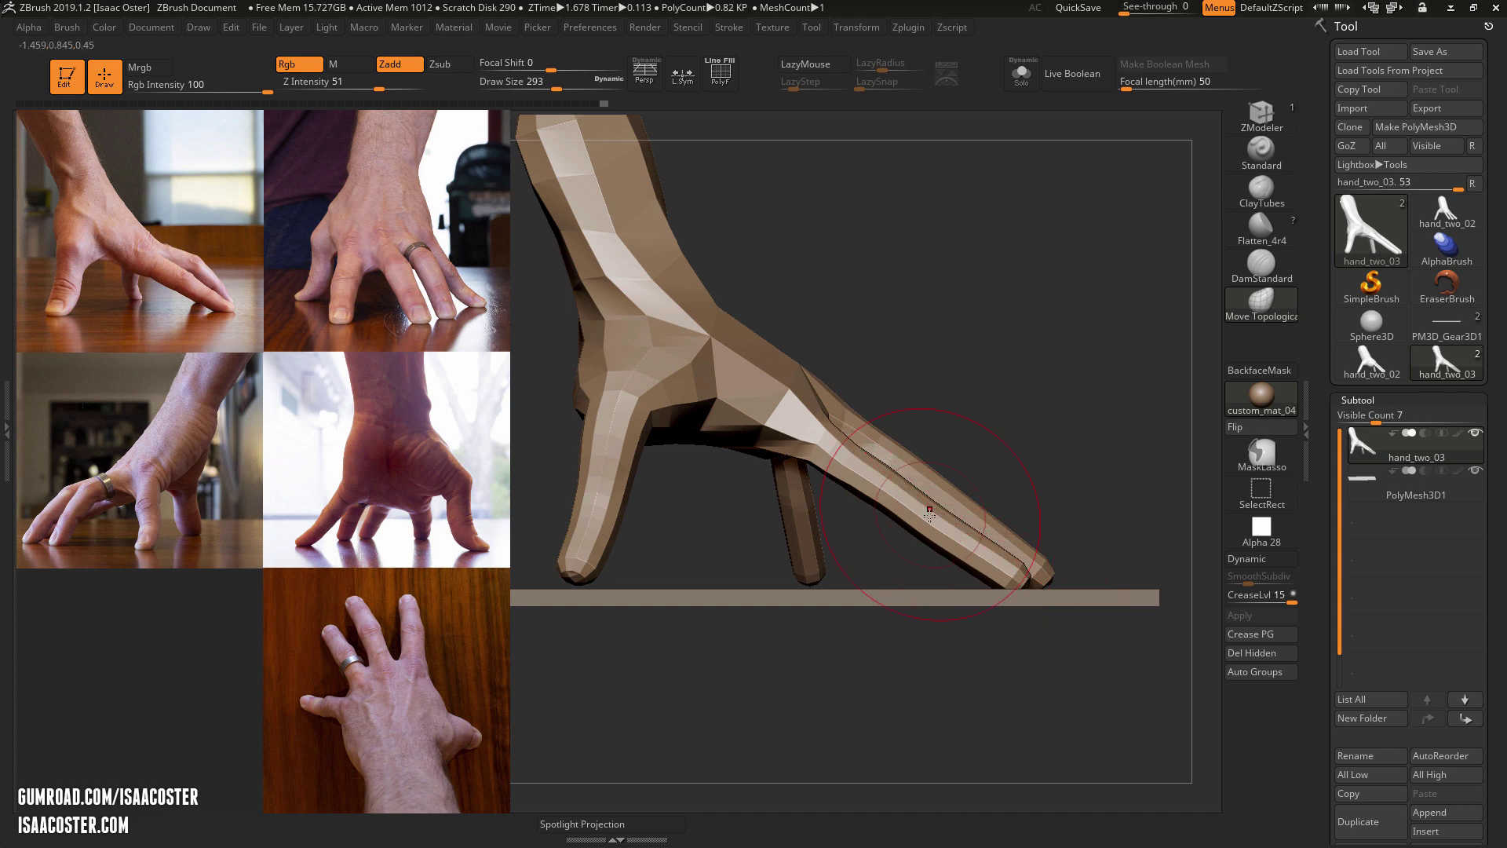
key(s)
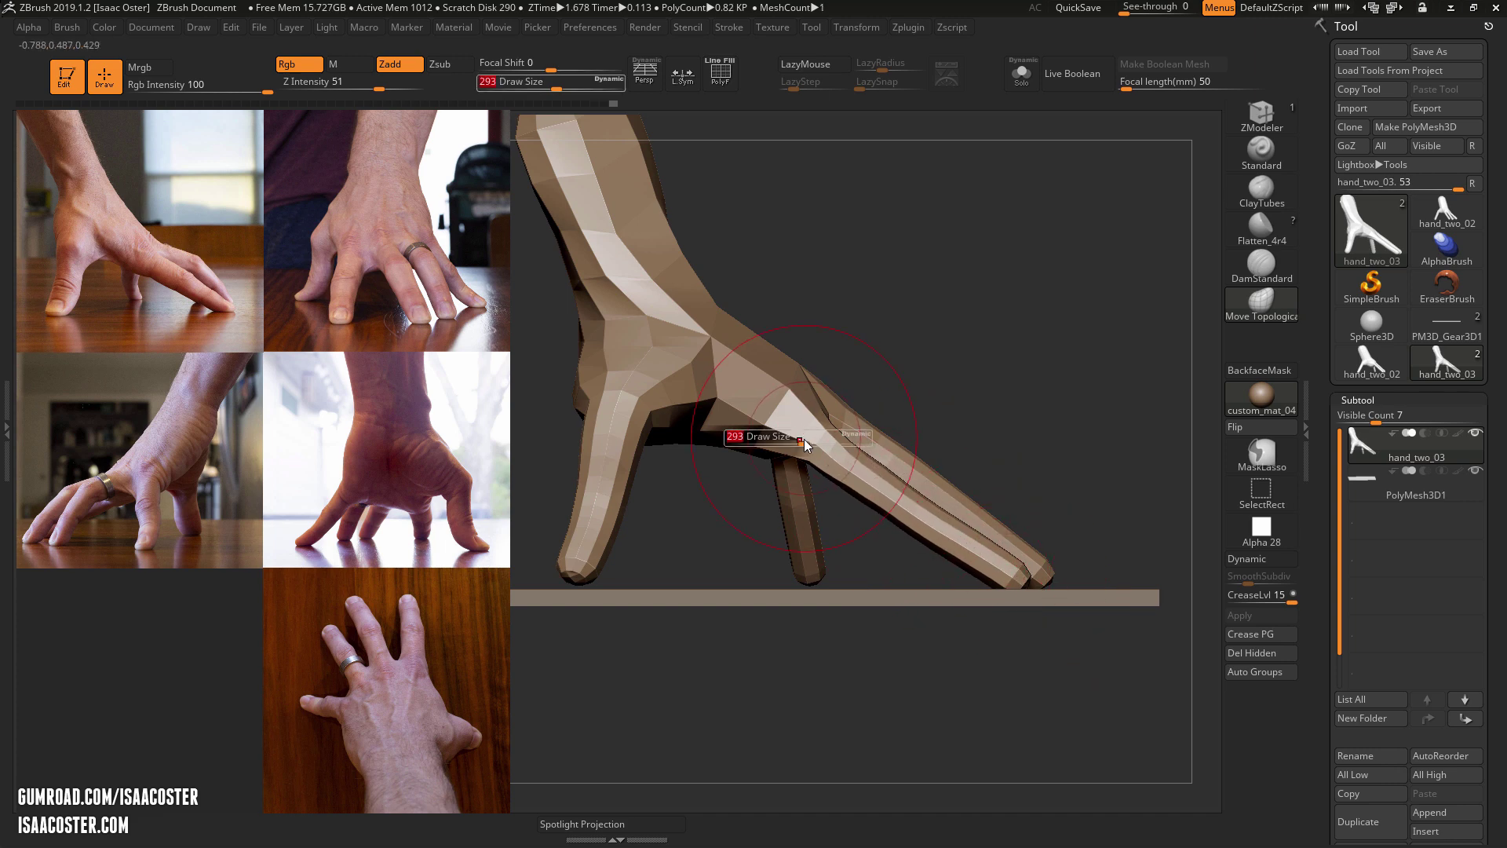
drag(808, 440, 795, 440)
mouse_move(927, 371)
mouse_down()
mouse_move(672, 393)
mouse_move(743, 377)
mouse_move(935, 377)
mouse_up()
key(p)
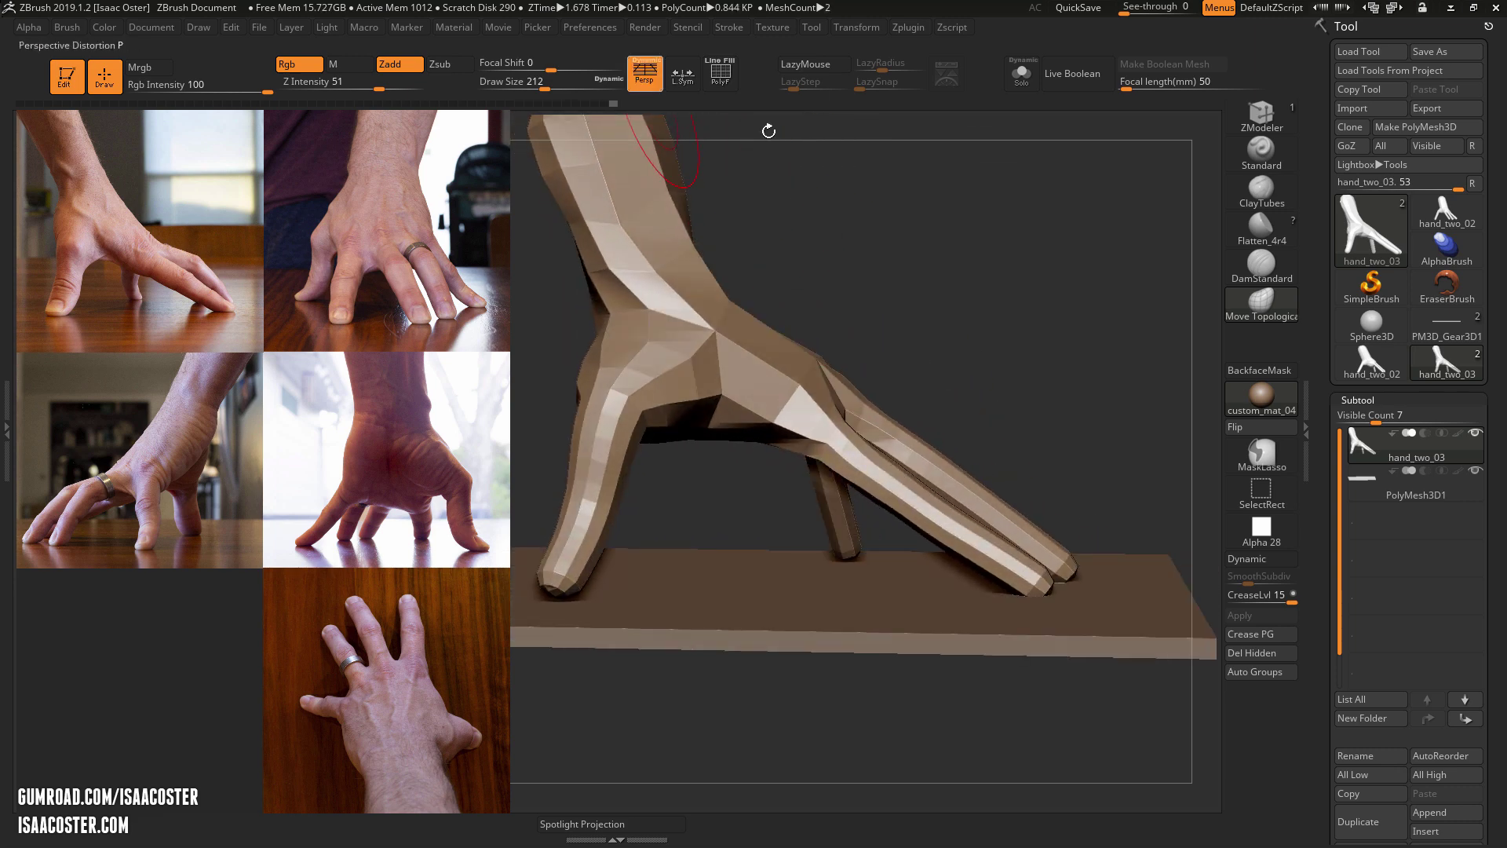
drag(993, 416, 936, 463)
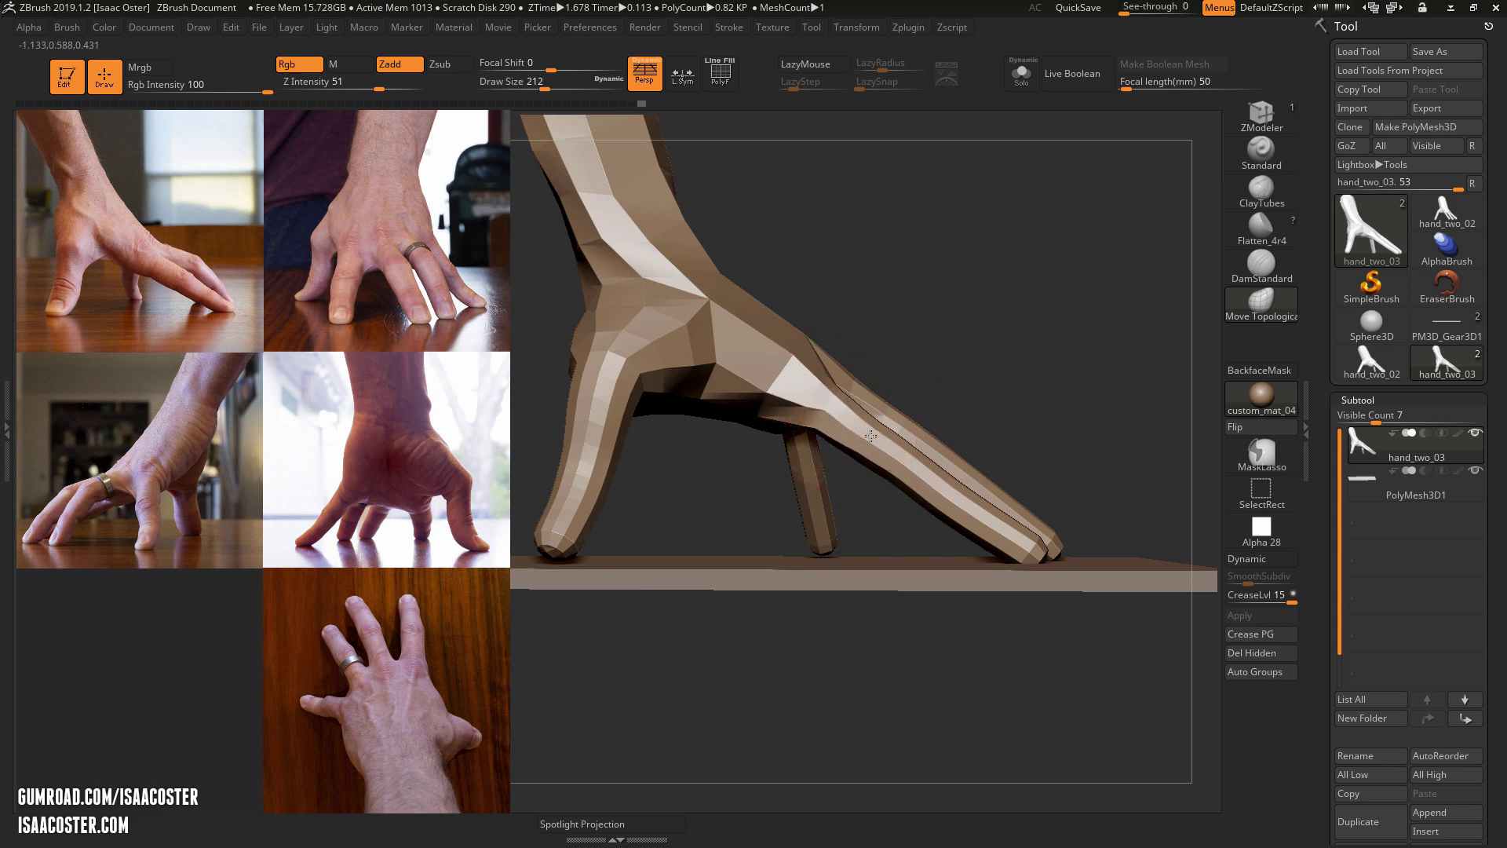
mouse_move(1031, 447)
mouse_down()
mouse_move(960, 457)
mouse_move(983, 459)
mouse_move(990, 424)
mouse_up()
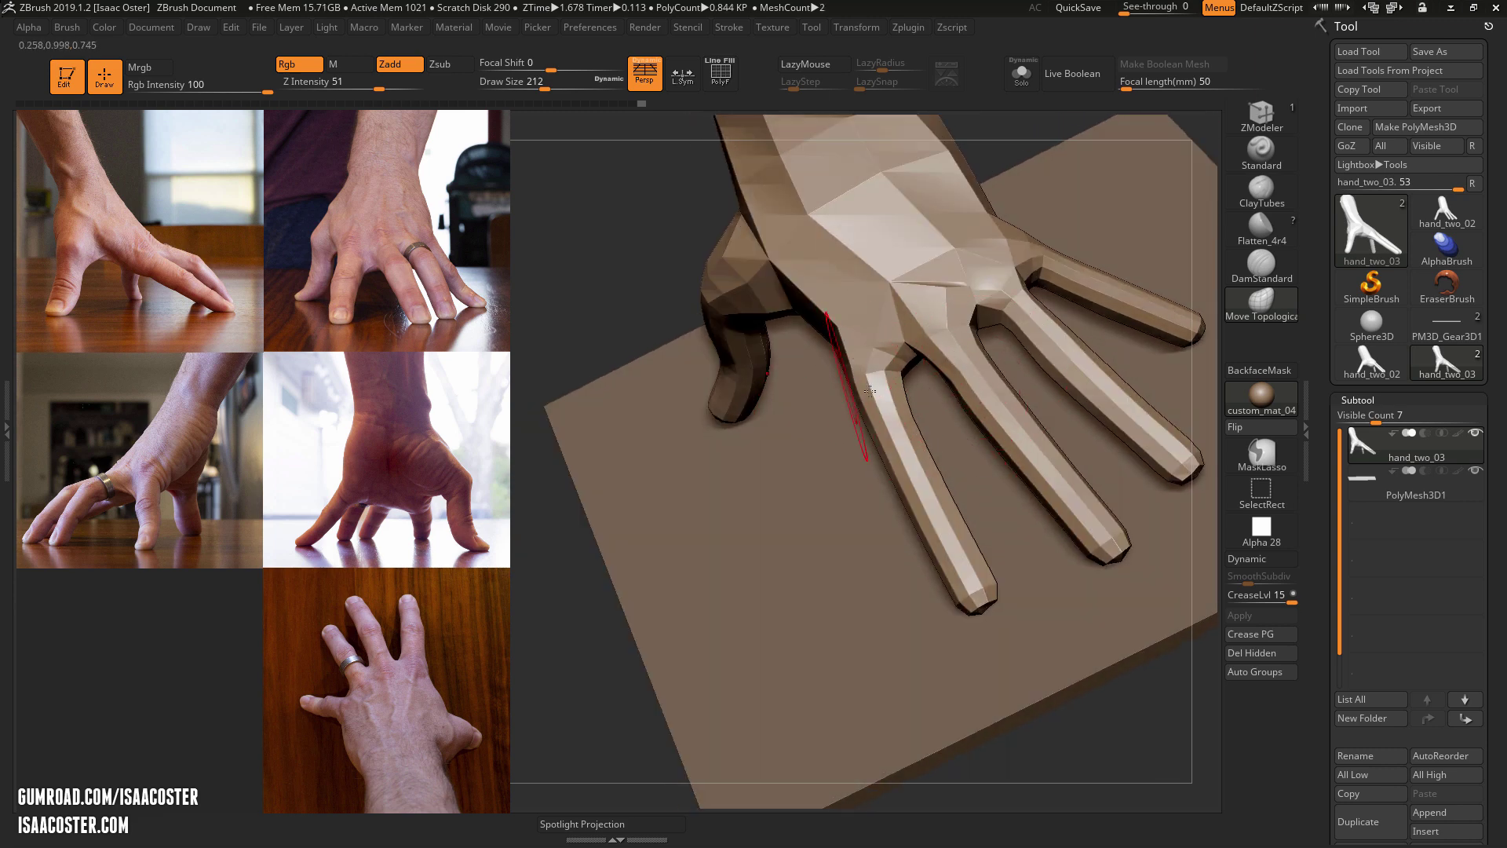
Reduce the draw size to 124 and refine the index finger's base and shaft as seen from above.
mouse_move(579, 640)
mouse_down()
mouse_move(576, 712)
mouse_move(643, 691)
mouse_up()
key(s)
drag(865, 399, 857, 399)
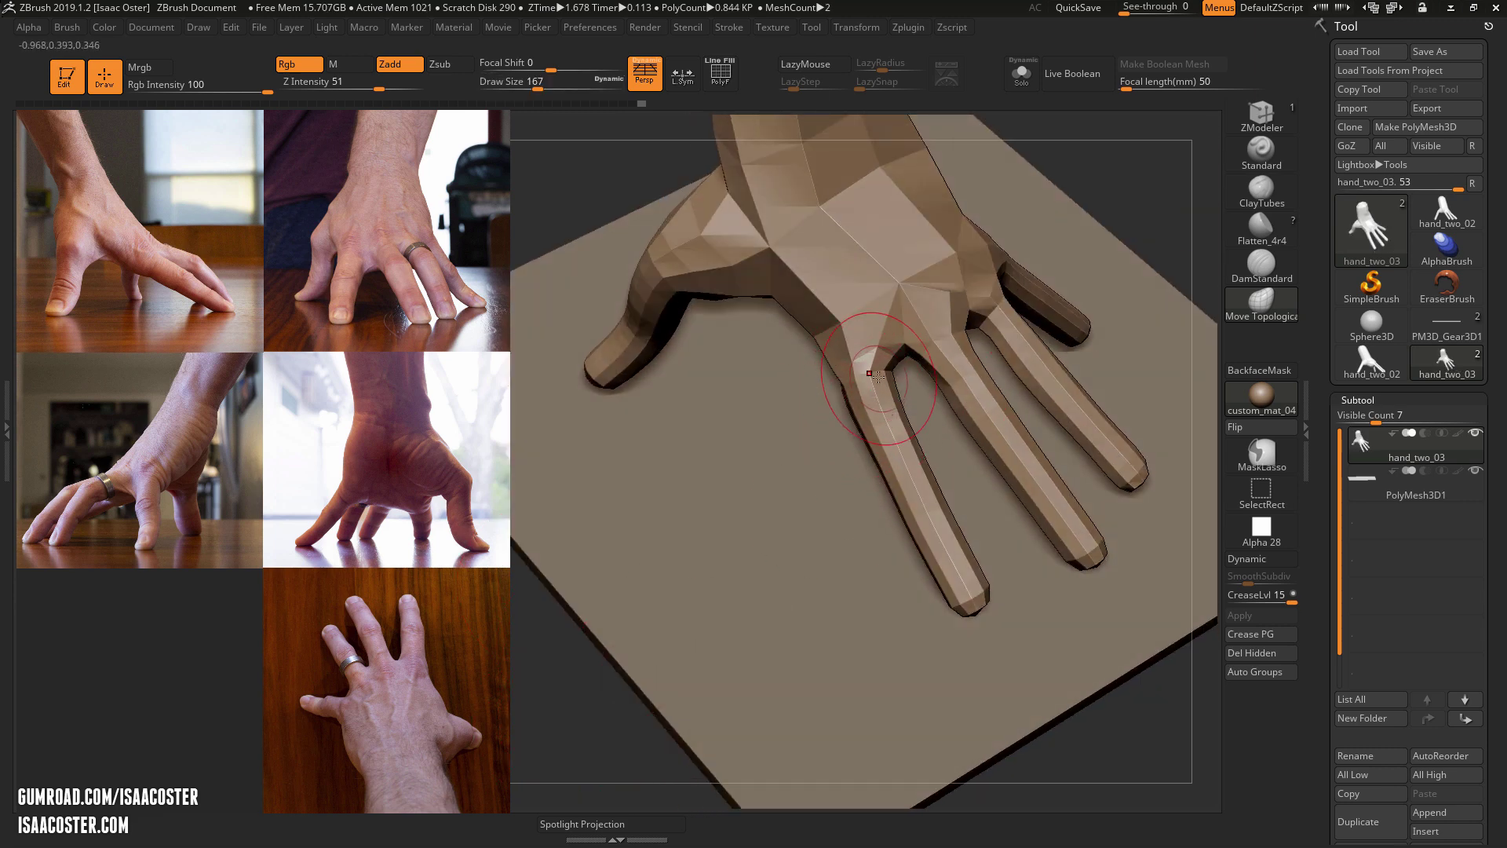
key(ctrl+z)
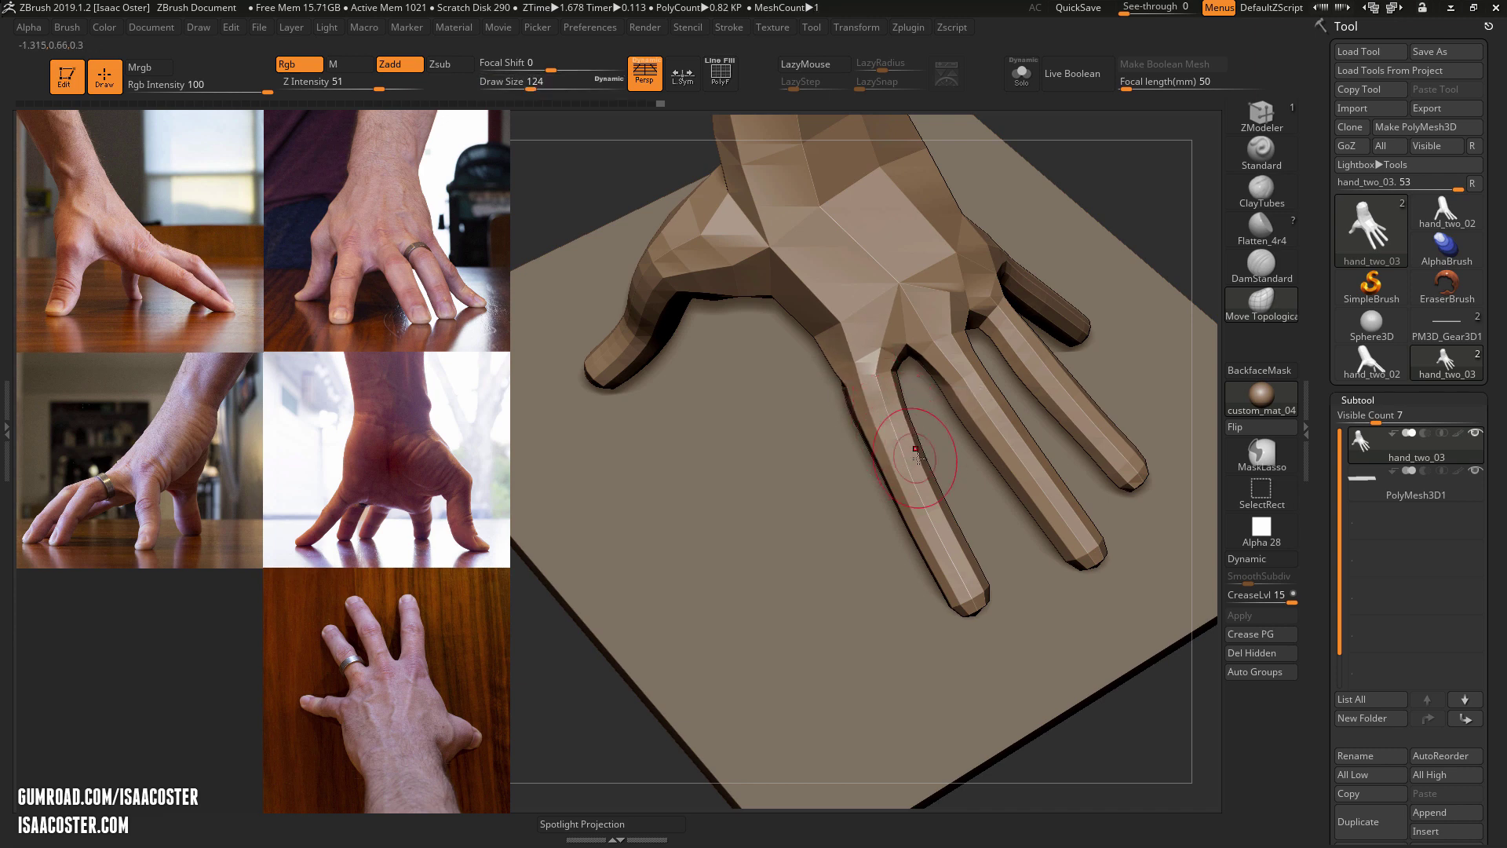
mouse_move(1078, 689)
mouse_down()
mouse_move(1020, 685)
mouse_move(1044, 681)
mouse_up()
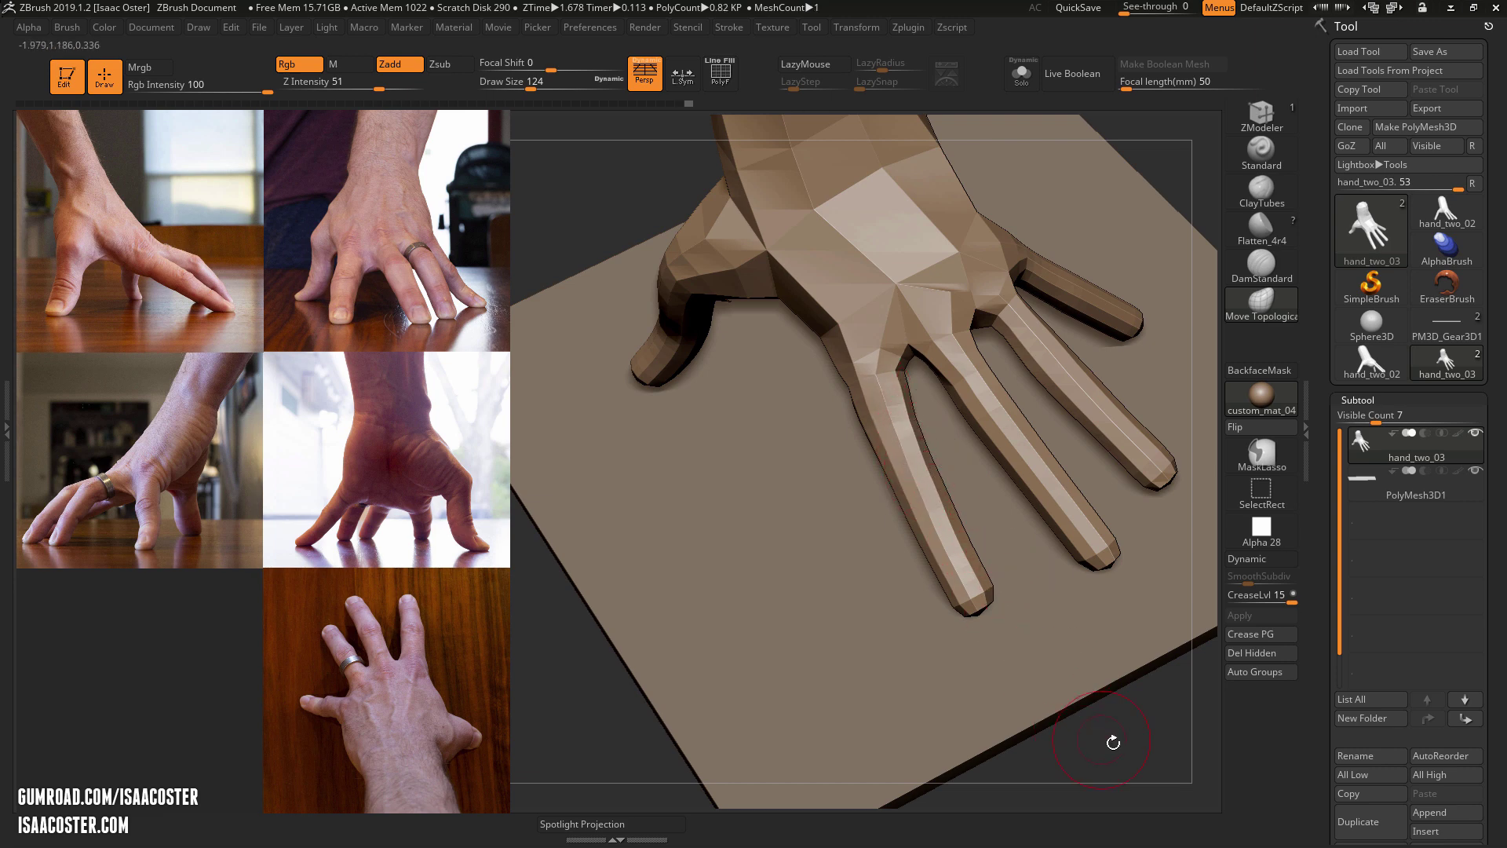
Adjust the index knuckle area in side view at draw size 318, then reduce the draw size to 234.
drag(1112, 742, 993, 389)
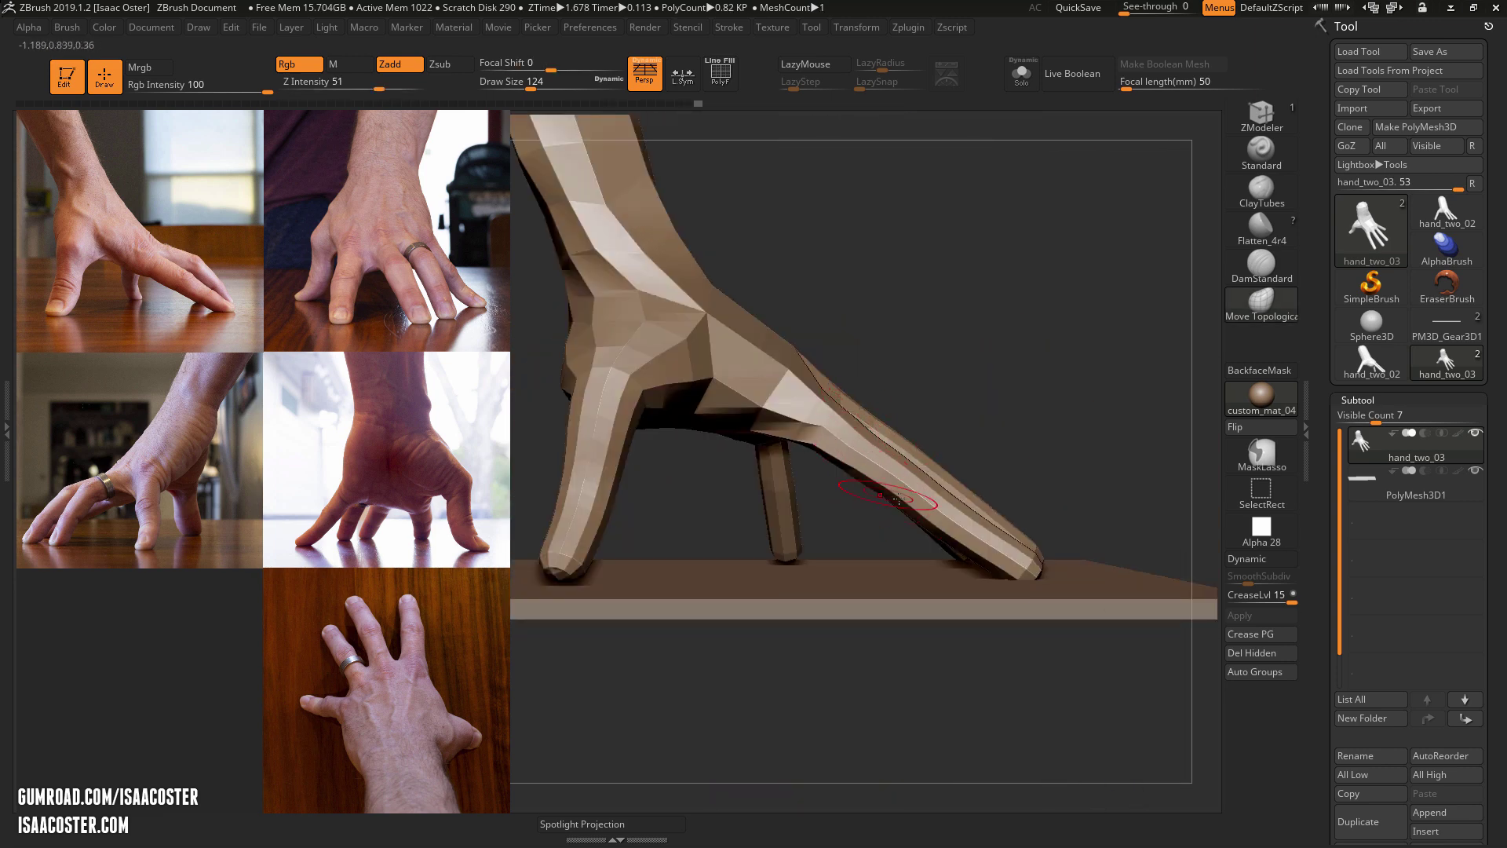
key(s)
drag(823, 429, 852, 429)
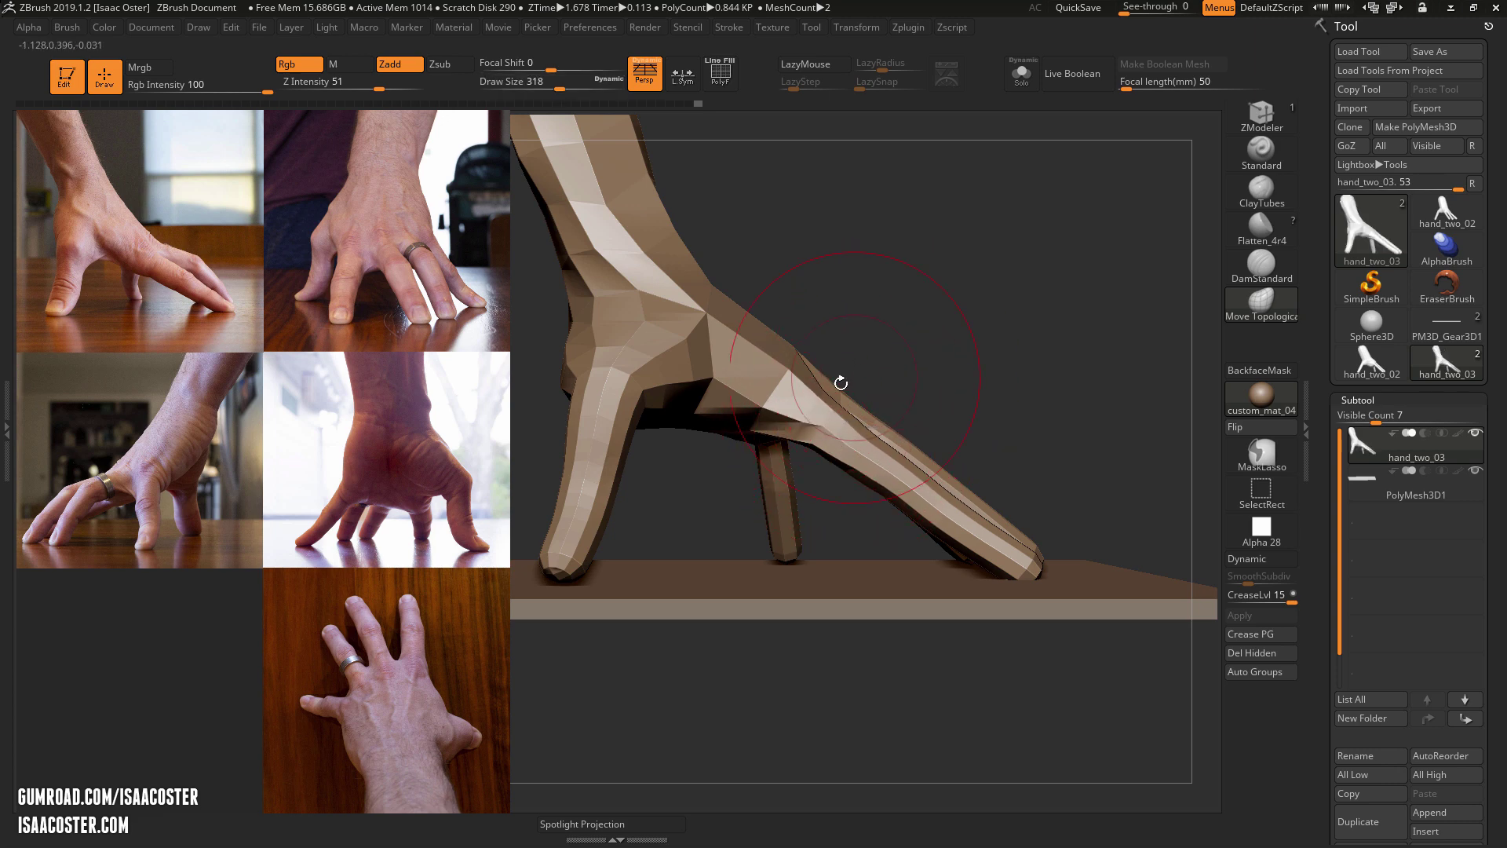
key(s)
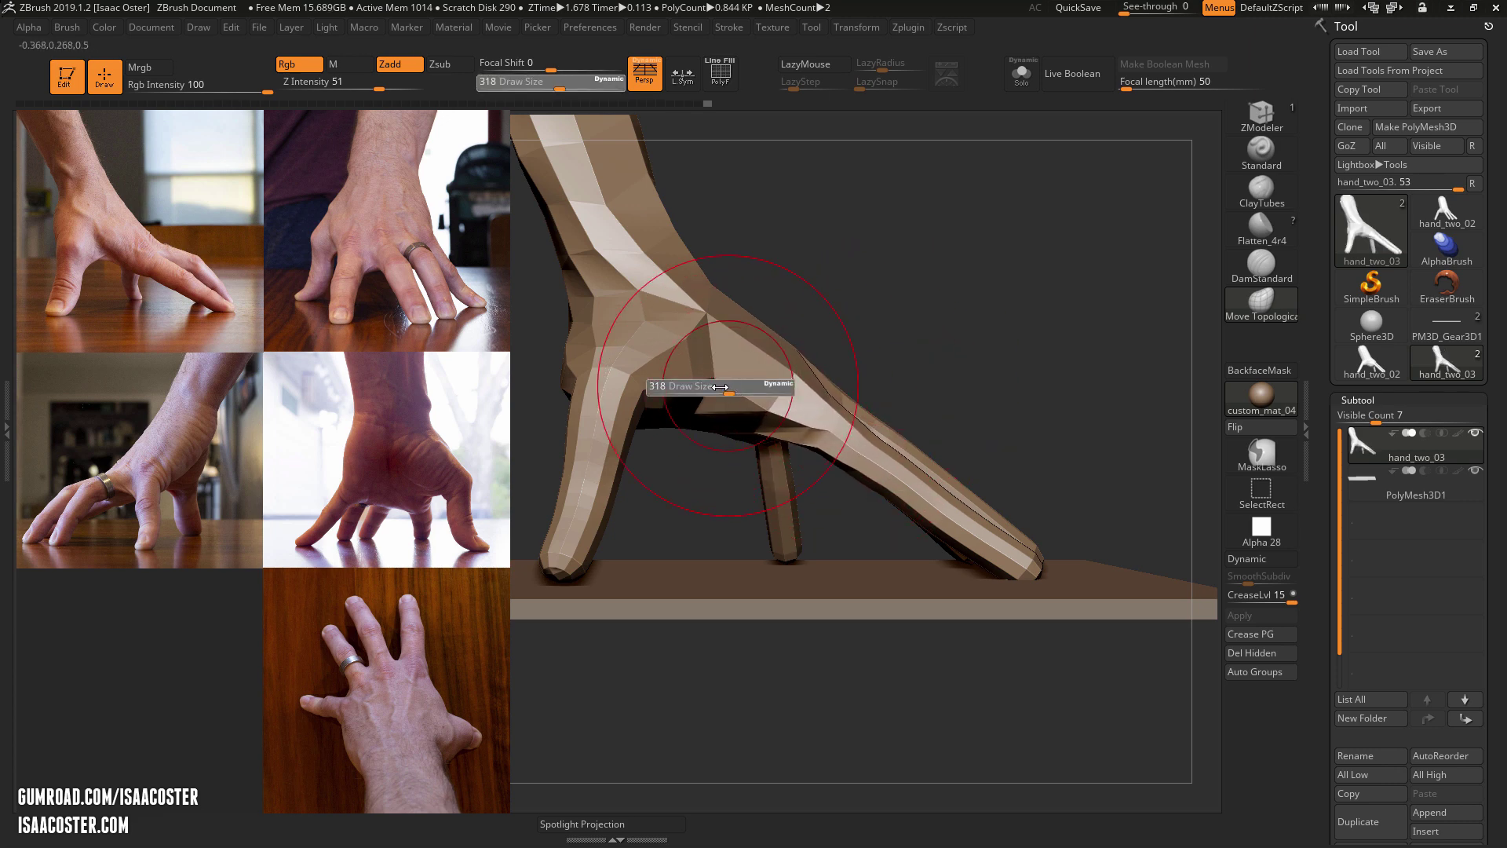
drag(720, 386, 694, 389)
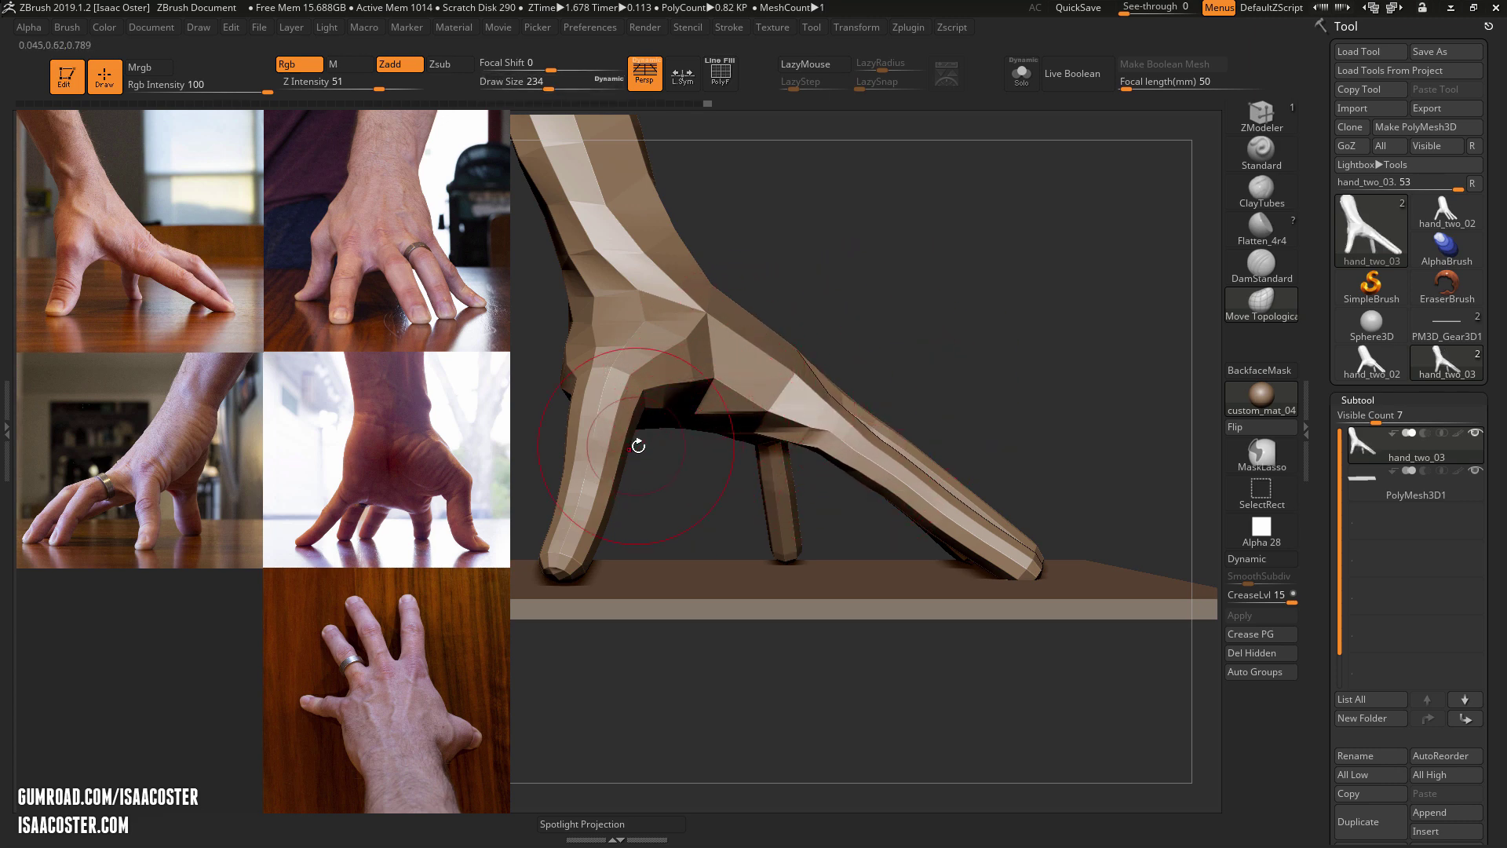
Mask the thumb, then invert and soften the mask so that only the thumb can be moved.
drag(662, 468, 781, 277)
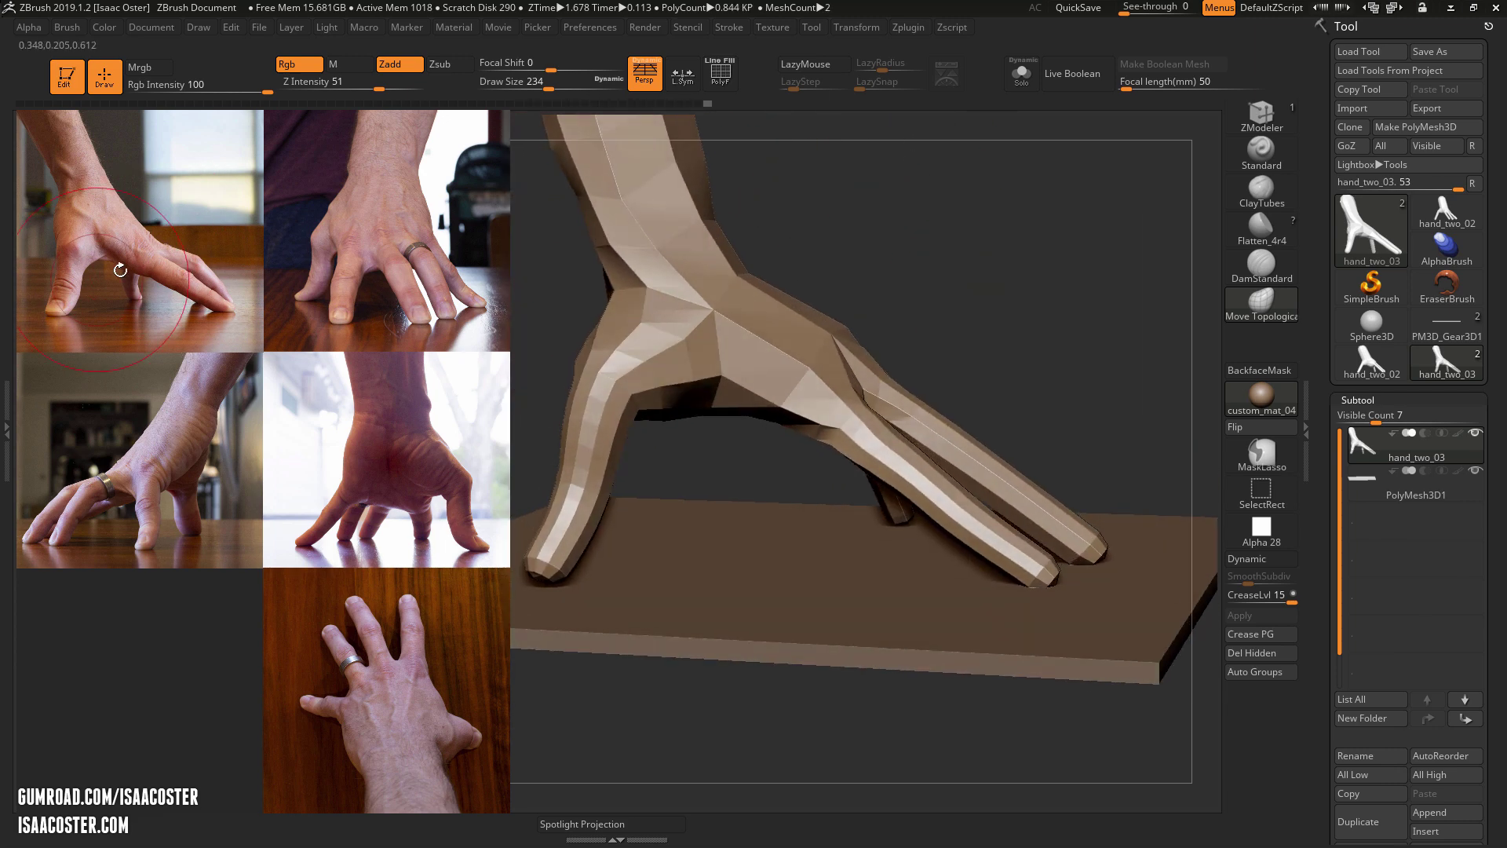
drag(891, 151, 903, 266)
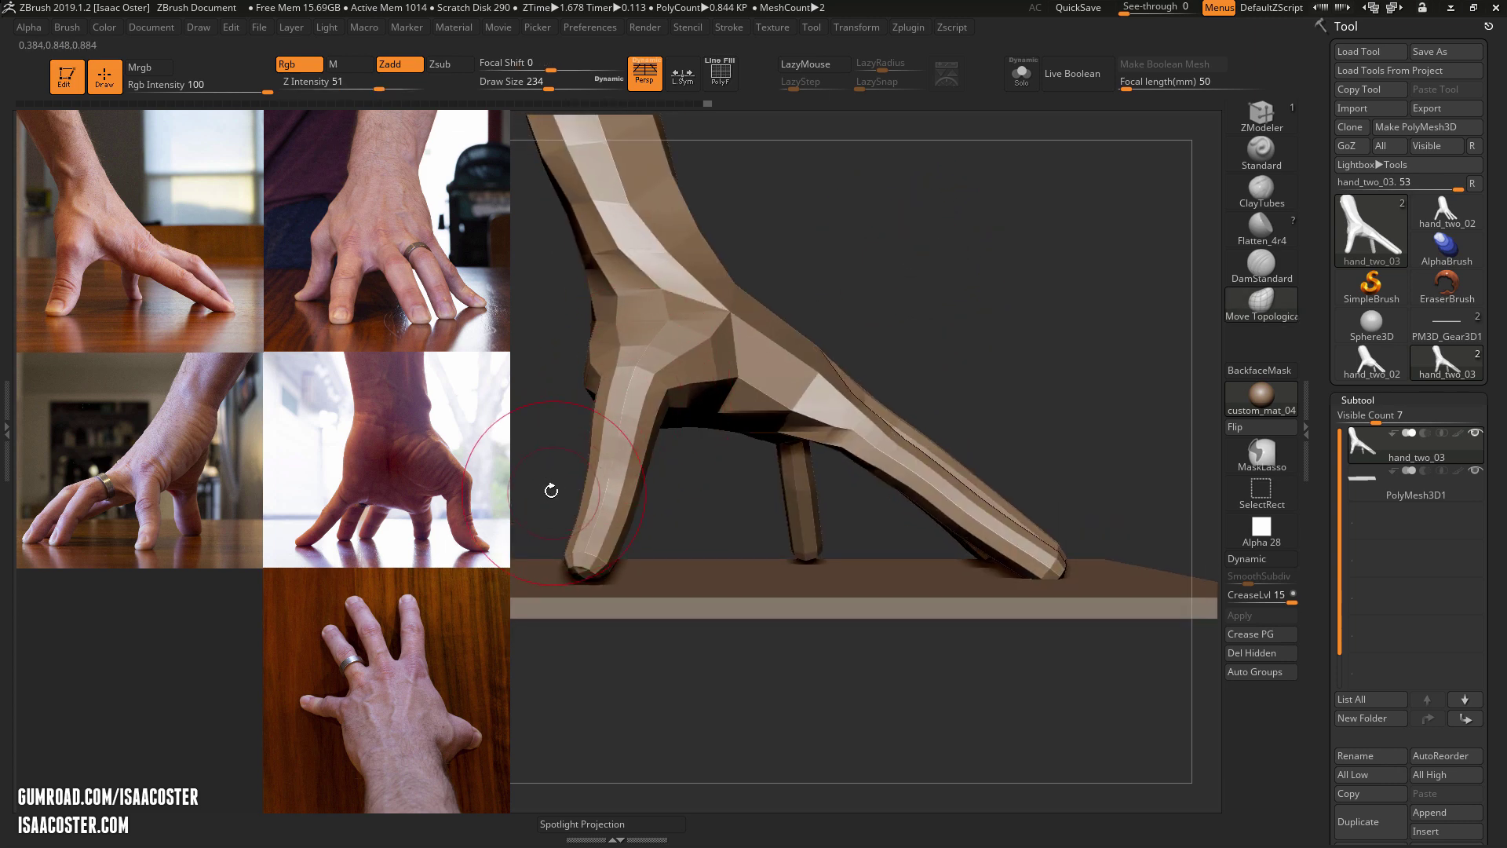
mouse_move(549, 491)
ctrl+mouse_down()
mouse_move(652, 605)
mouse_move(652, 393)
ctrl+mouse_up()
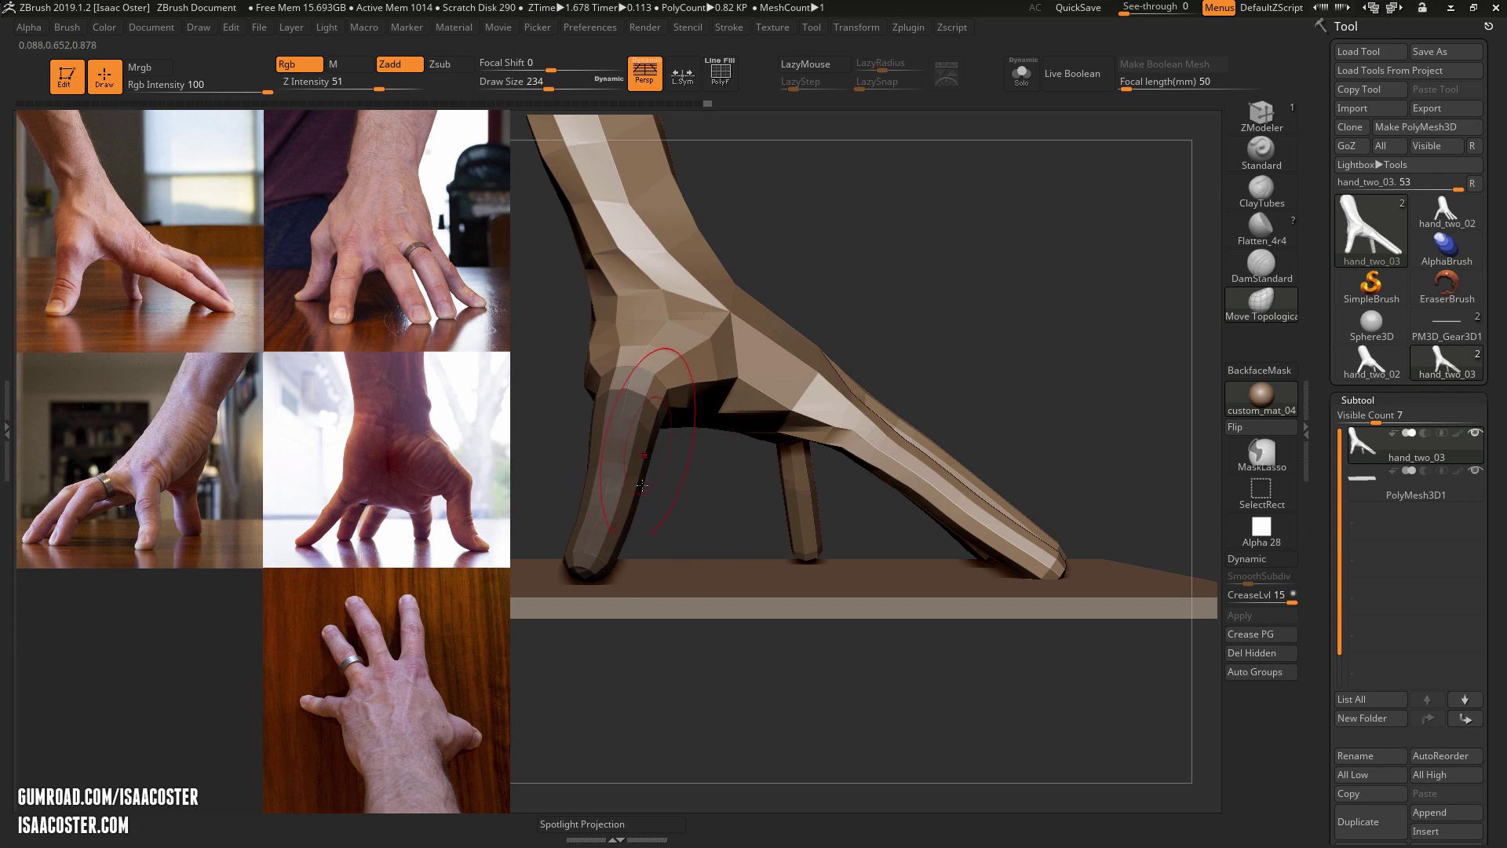
ctrl+click(821, 284)
ctrl+click(619, 402)
Shift the unmasked thumb slightly toward the fingers along a horizontal transpose line, then clear the mask.
key(w)
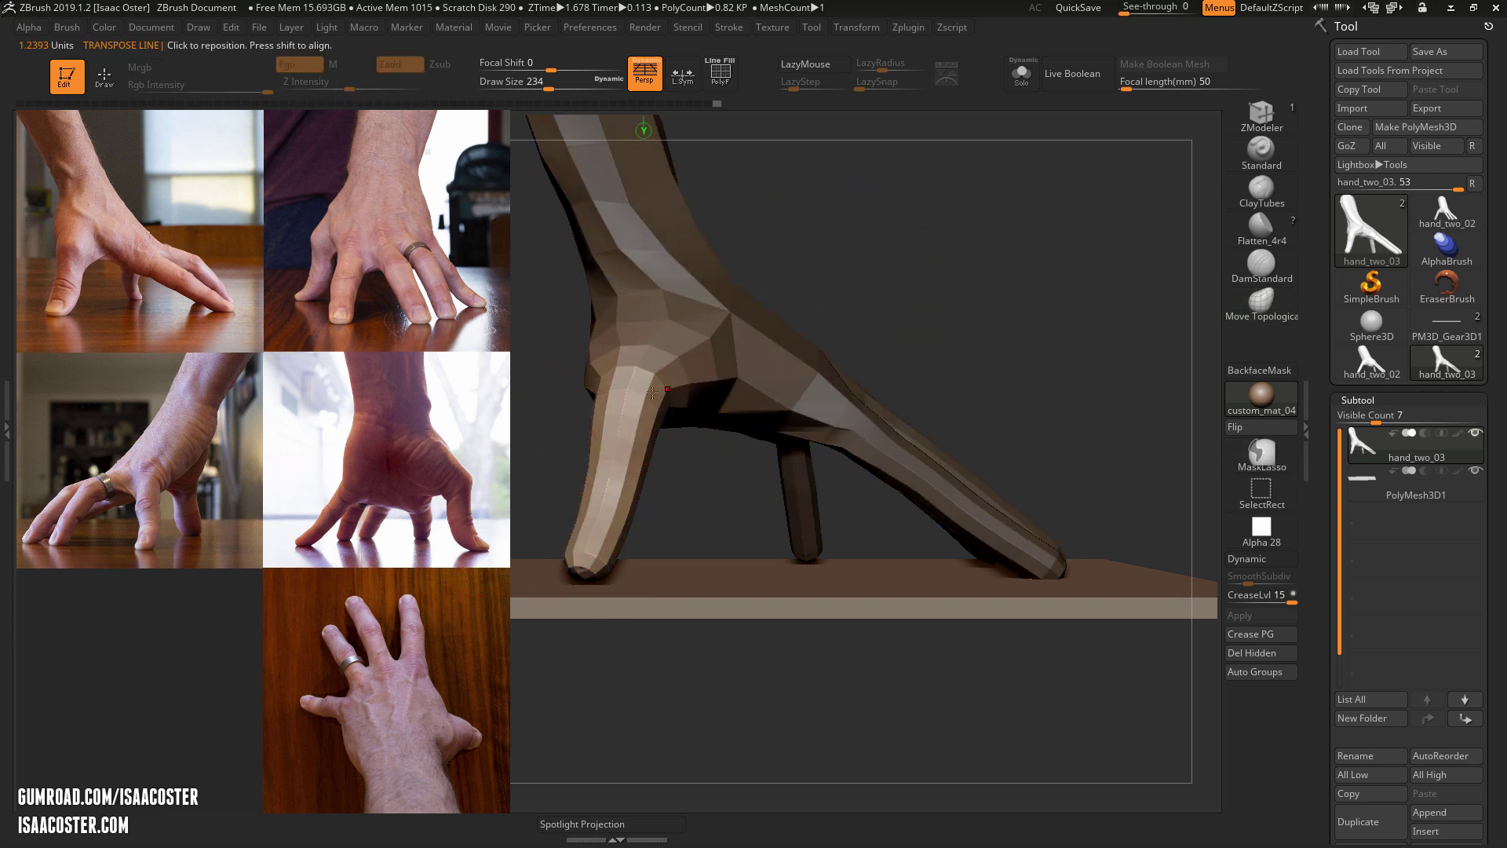
mouse_move(626, 398)
shift+mouse_down()
mouse_move(1010, 431)
mouse_move(1000, 359)
shift+mouse_up()
ctrl+drag(905, 240, 942, 274)
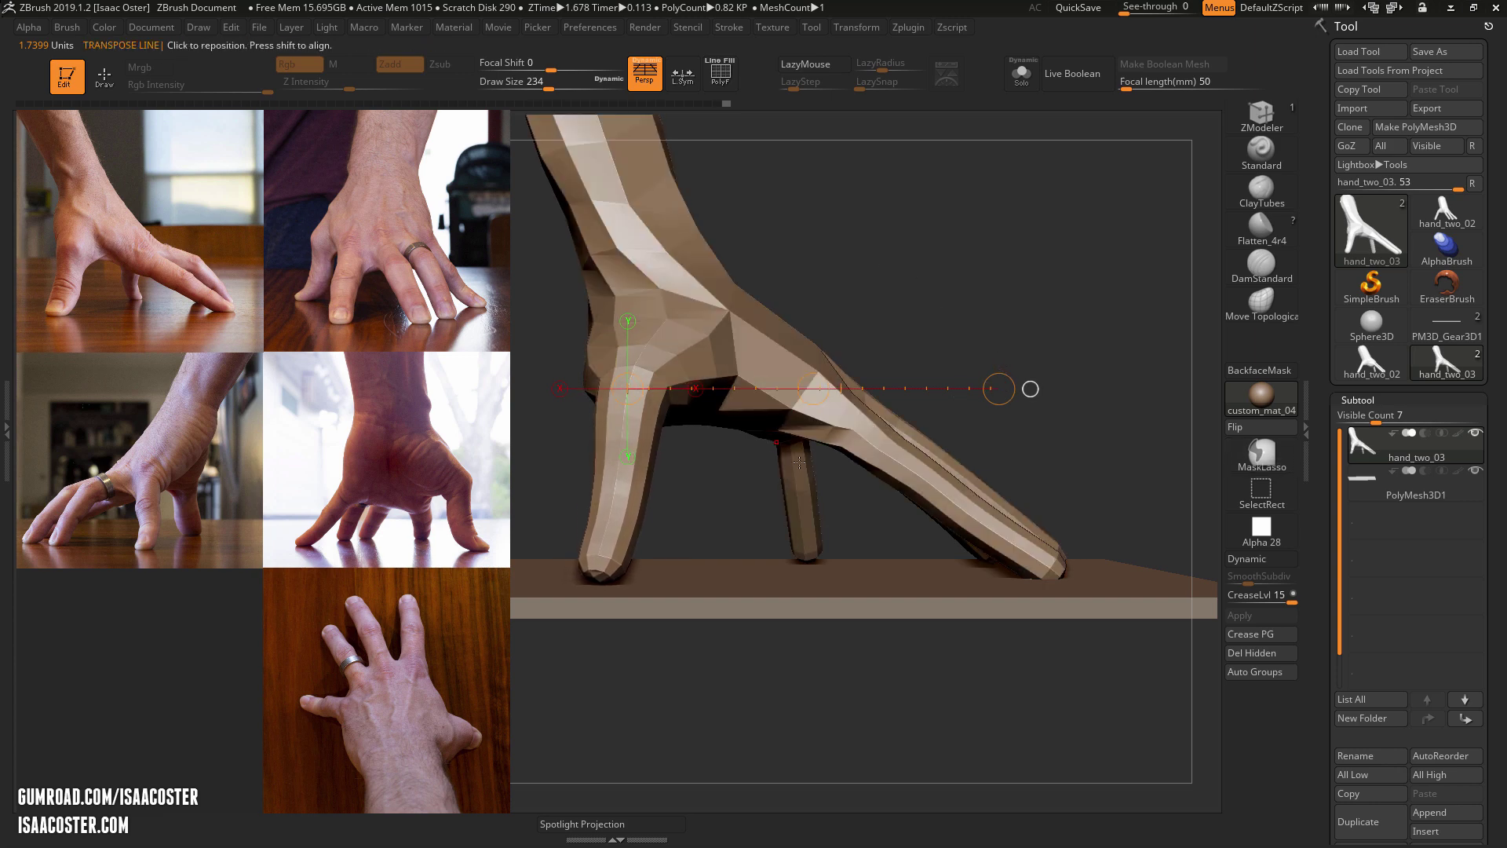
Set the draw size to 704 and return to Draw mode with the Move Topological brush.
key(s)
drag(842, 501, 889, 500)
key(q)
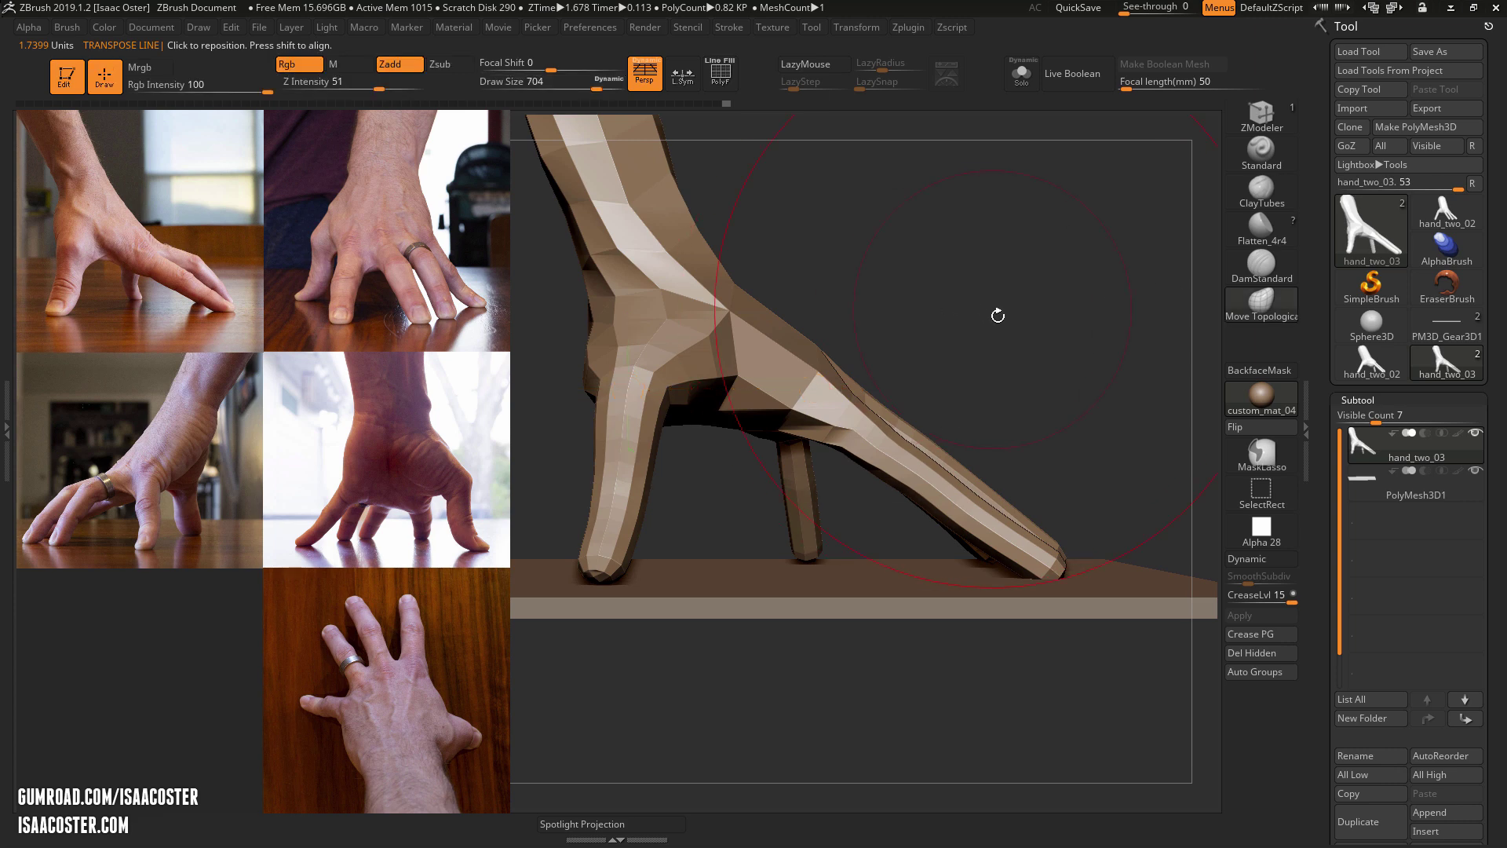
Set the draw size to 234 and bow the middle of the little finger toward the thumb side.
drag(995, 313, 160, 305)
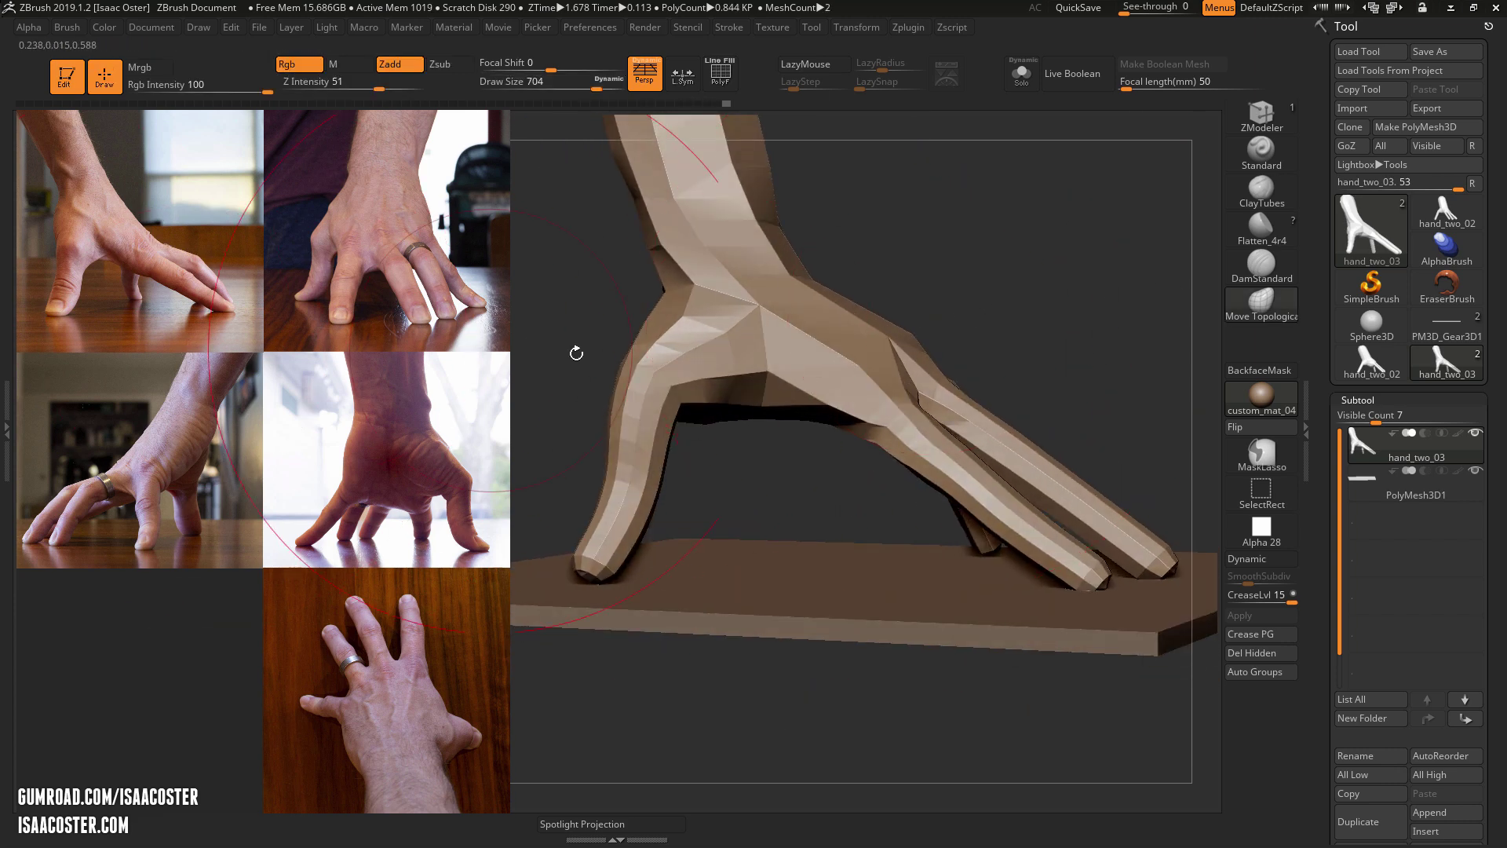
key(s)
click(542, 333)
mouse_move(559, 336)
mouse_down()
mouse_move(963, 352)
mouse_move(784, 555)
mouse_move(713, 565)
mouse_move(676, 545)
mouse_up()
key(s)
alt+drag(750, 437, 799, 444)
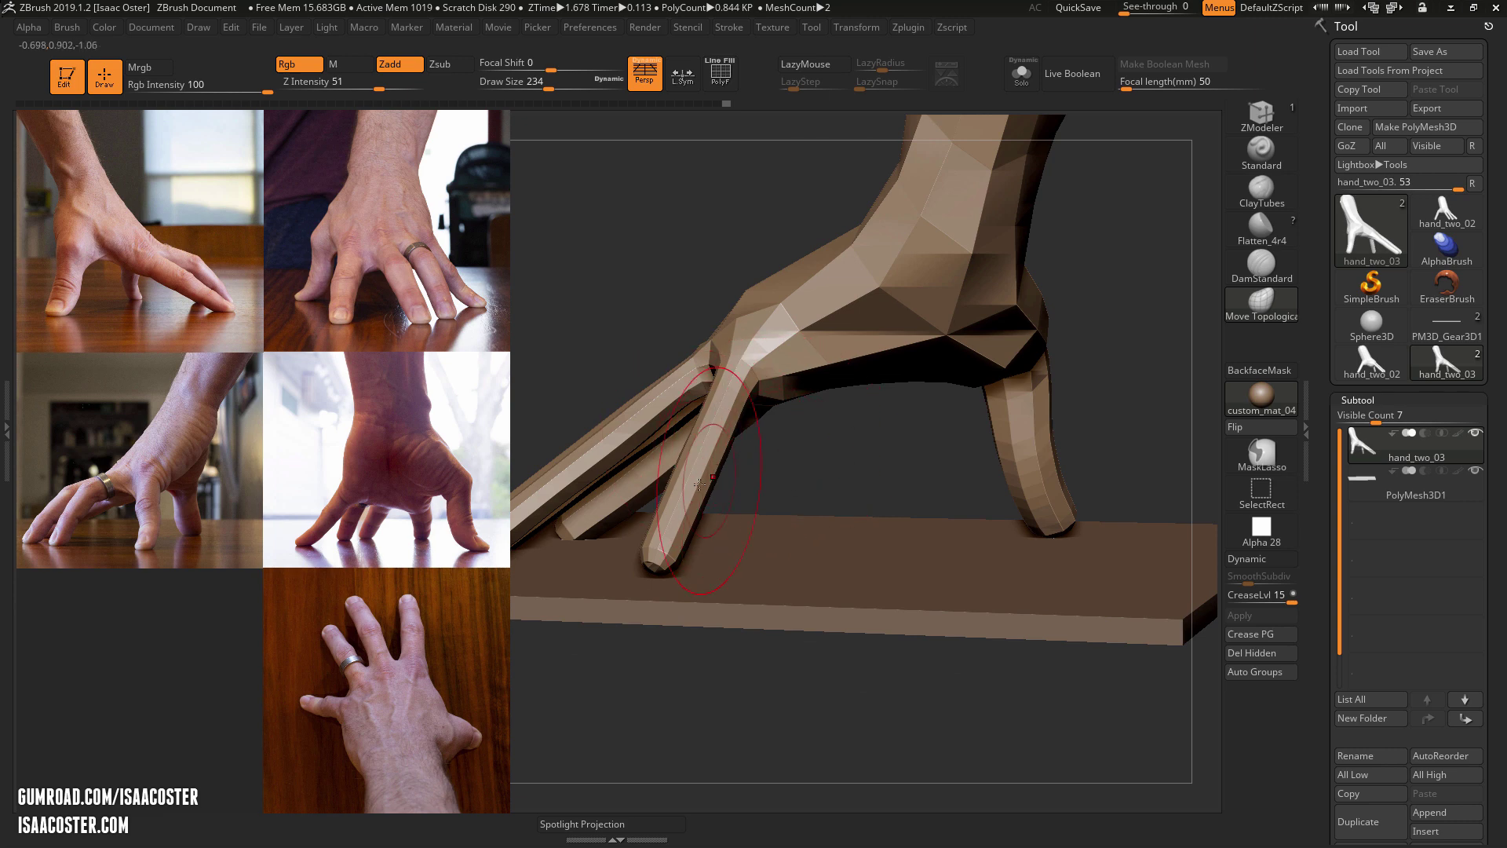
drag(684, 504, 698, 504)
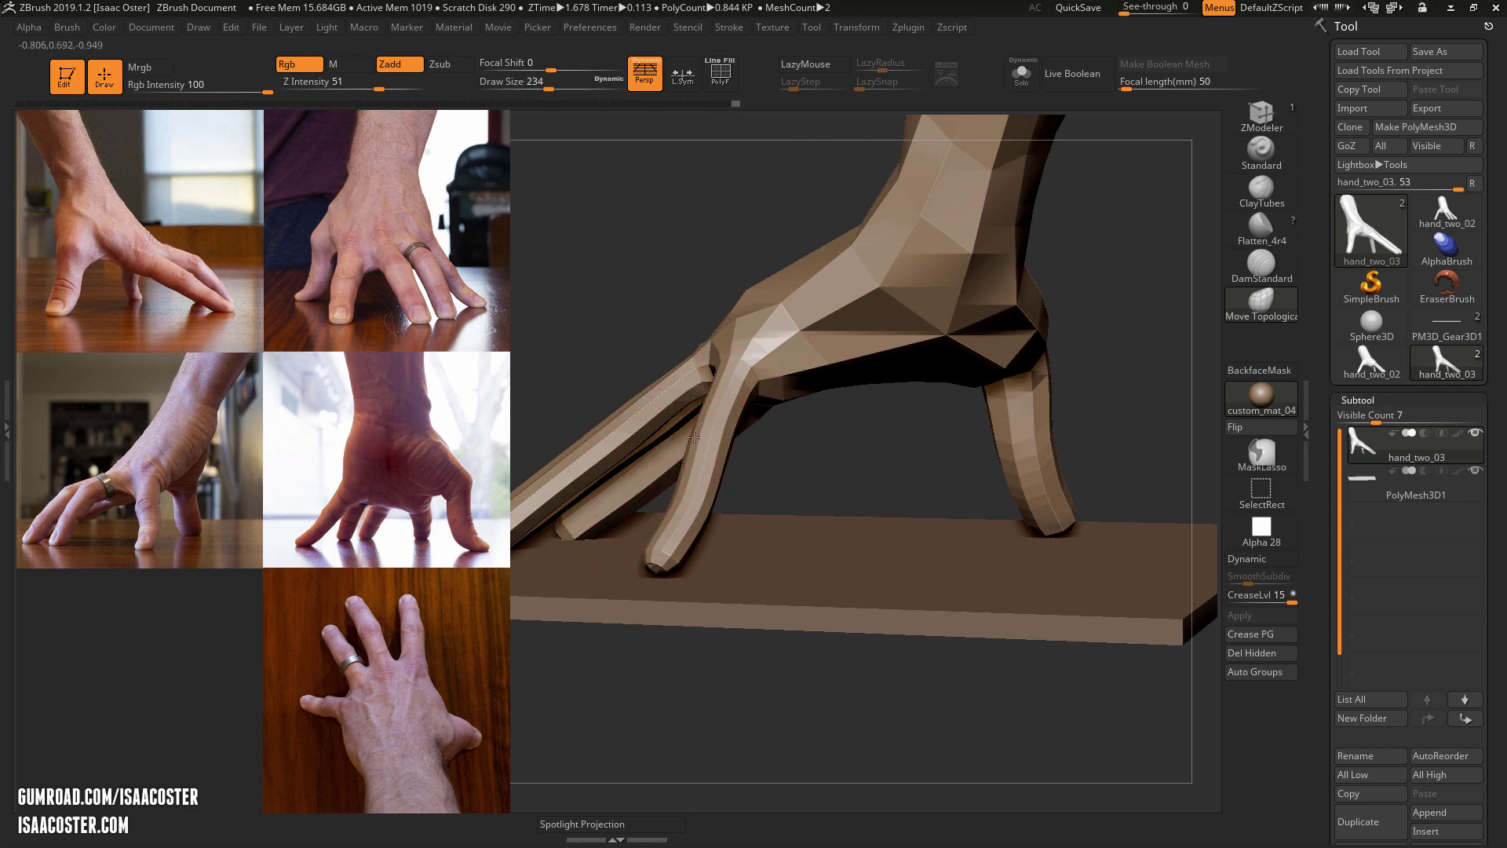
Bow the middle of the little finger slightly more with the Move Topological brush.
drag(694, 437, 681, 450)
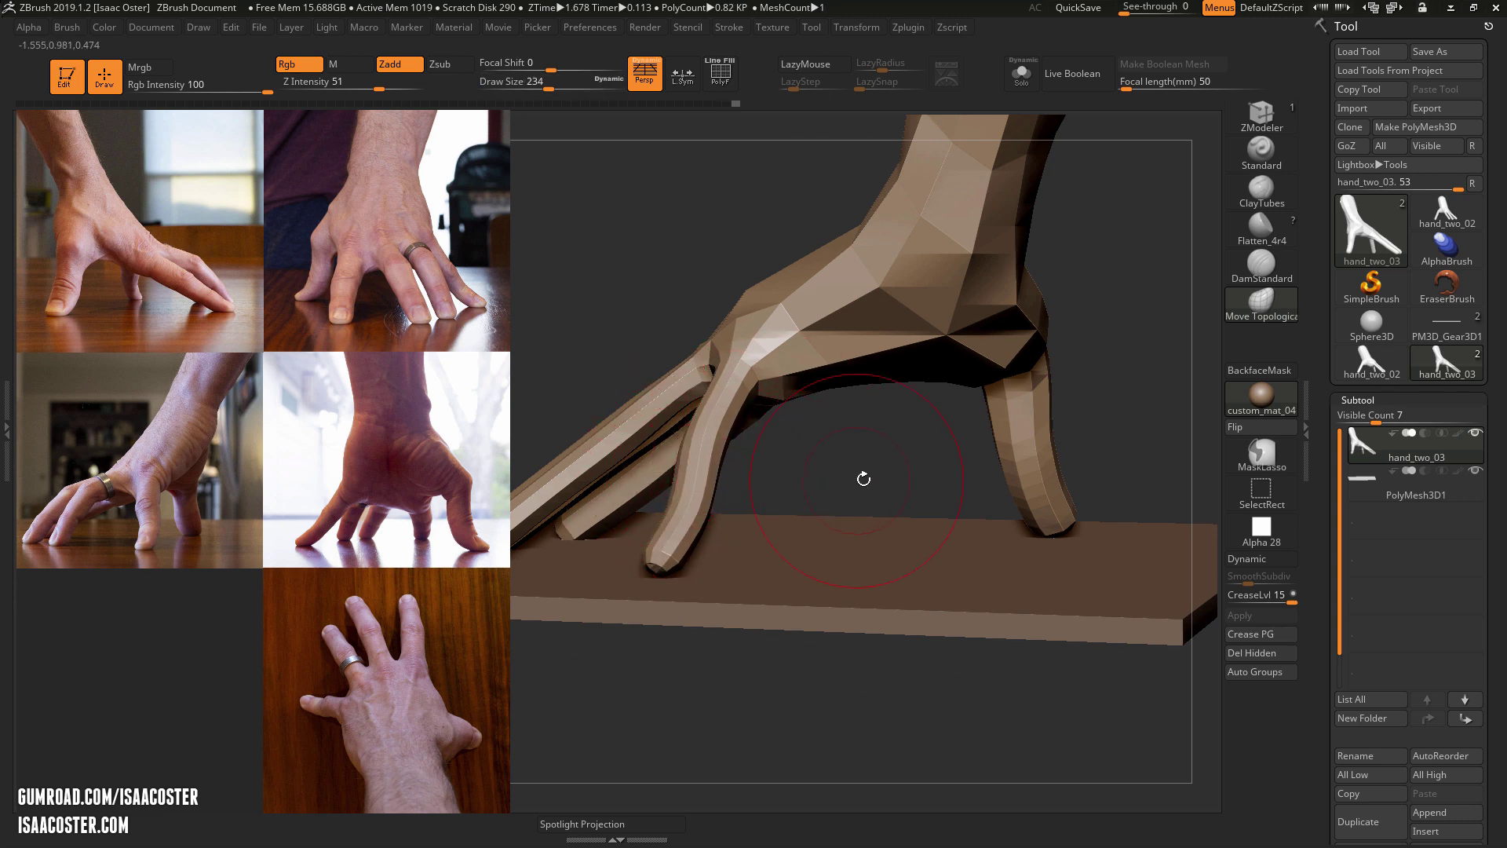
drag(863, 479, 704, 409)
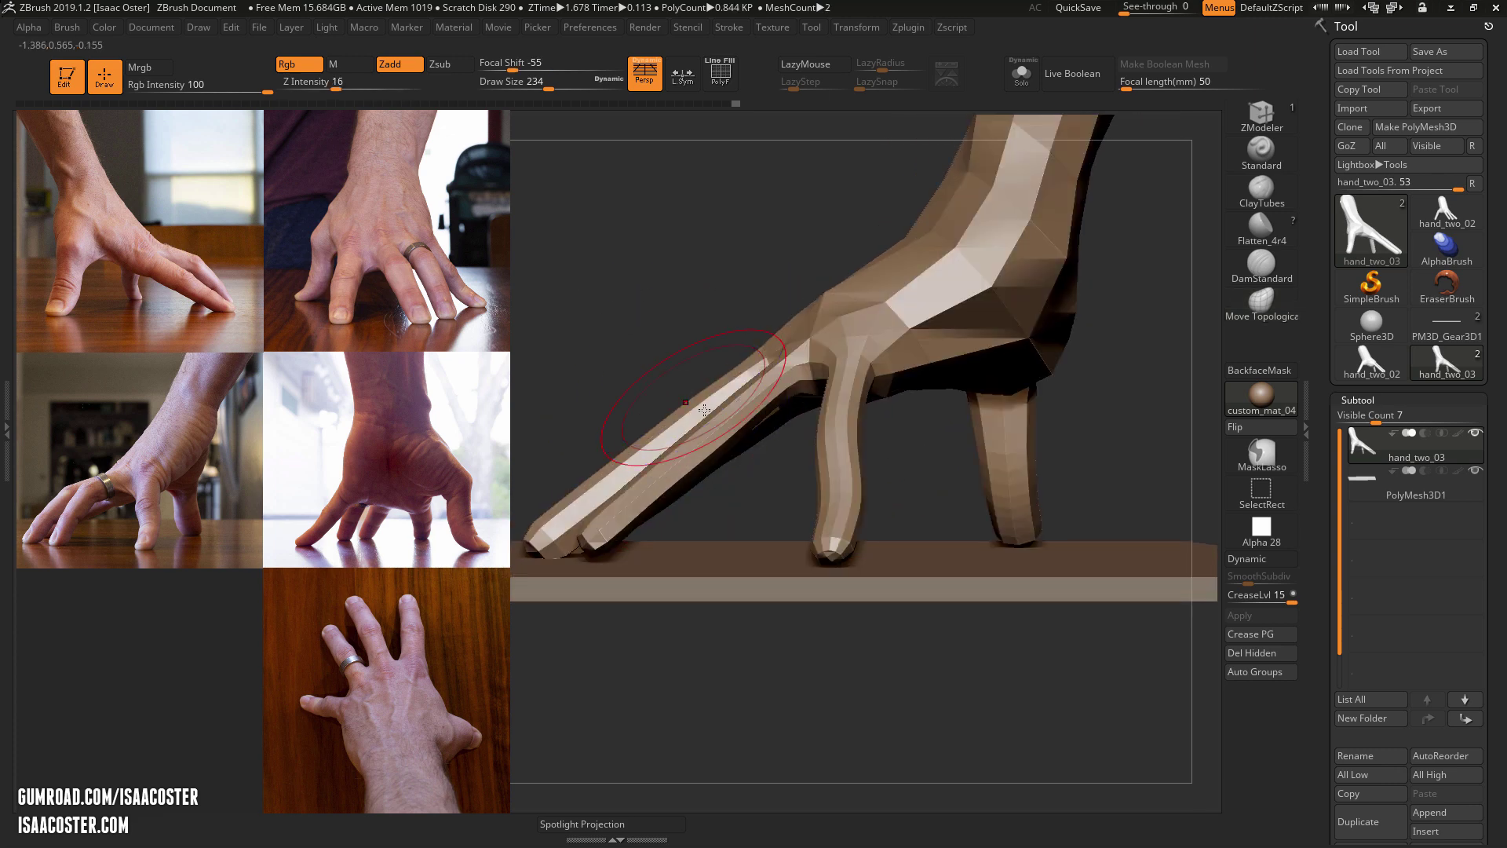
drag(773, 496, 902, 534)
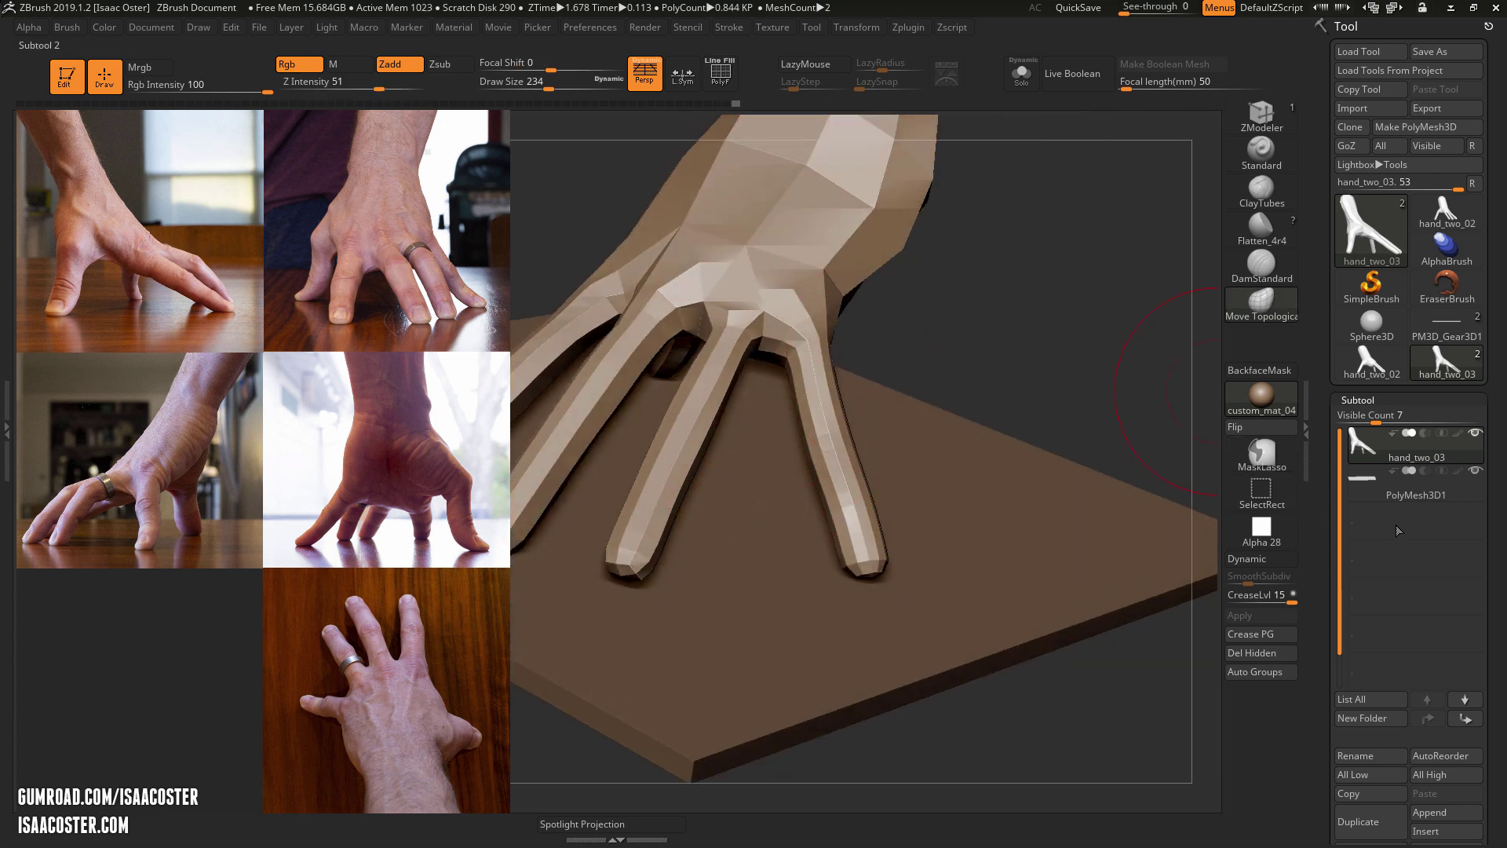
Hide the table slab and mask the whole hand except the outer half of the ring finger.
click(1476, 471)
drag(1137, 455, 742, 512)
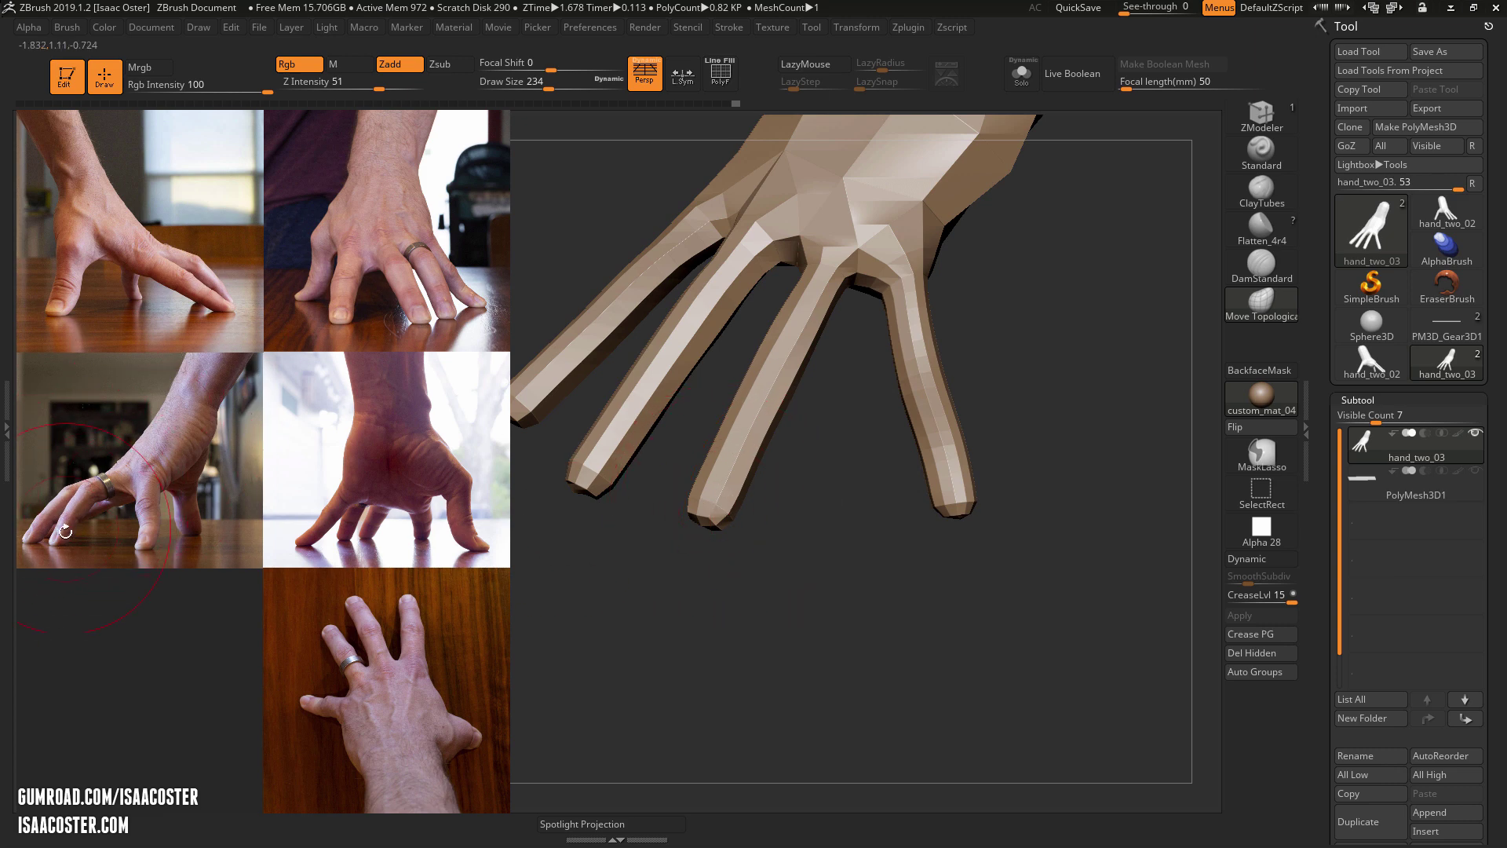
mouse_move(817, 482)
mouse_down()
mouse_move(817, 498)
mouse_move(658, 514)
mouse_move(682, 377)
mouse_move(808, 357)
mouse_up()
ctrl+click(816, 494)
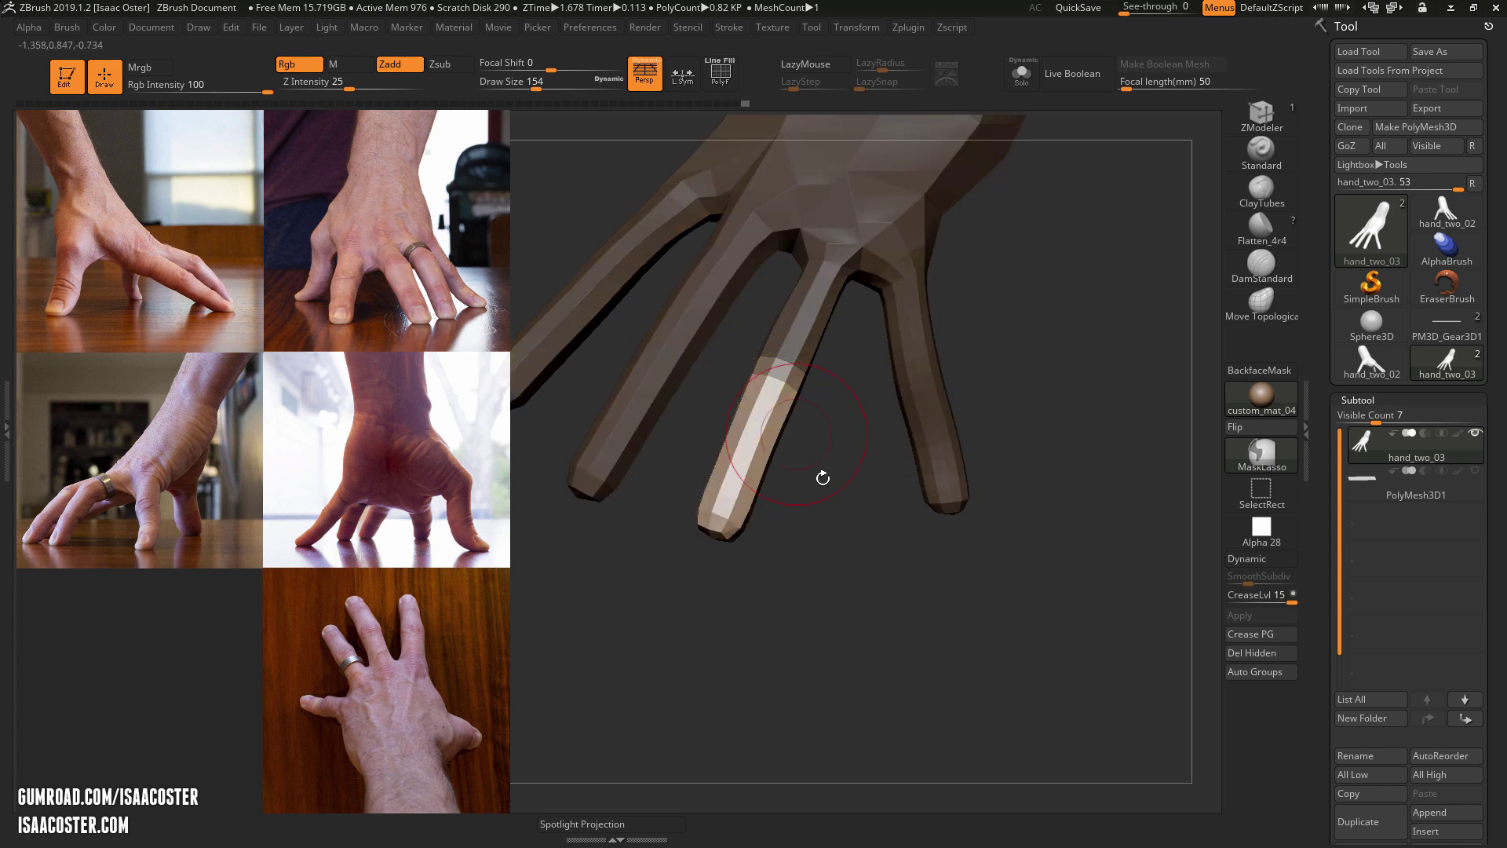
Switch to the Move transpose line and clean up the mask edge around the ring finger's middle joint.
mouse_move(823, 477)
mouse_down()
mouse_move(780, 595)
mouse_move(793, 585)
mouse_up()
key(w)
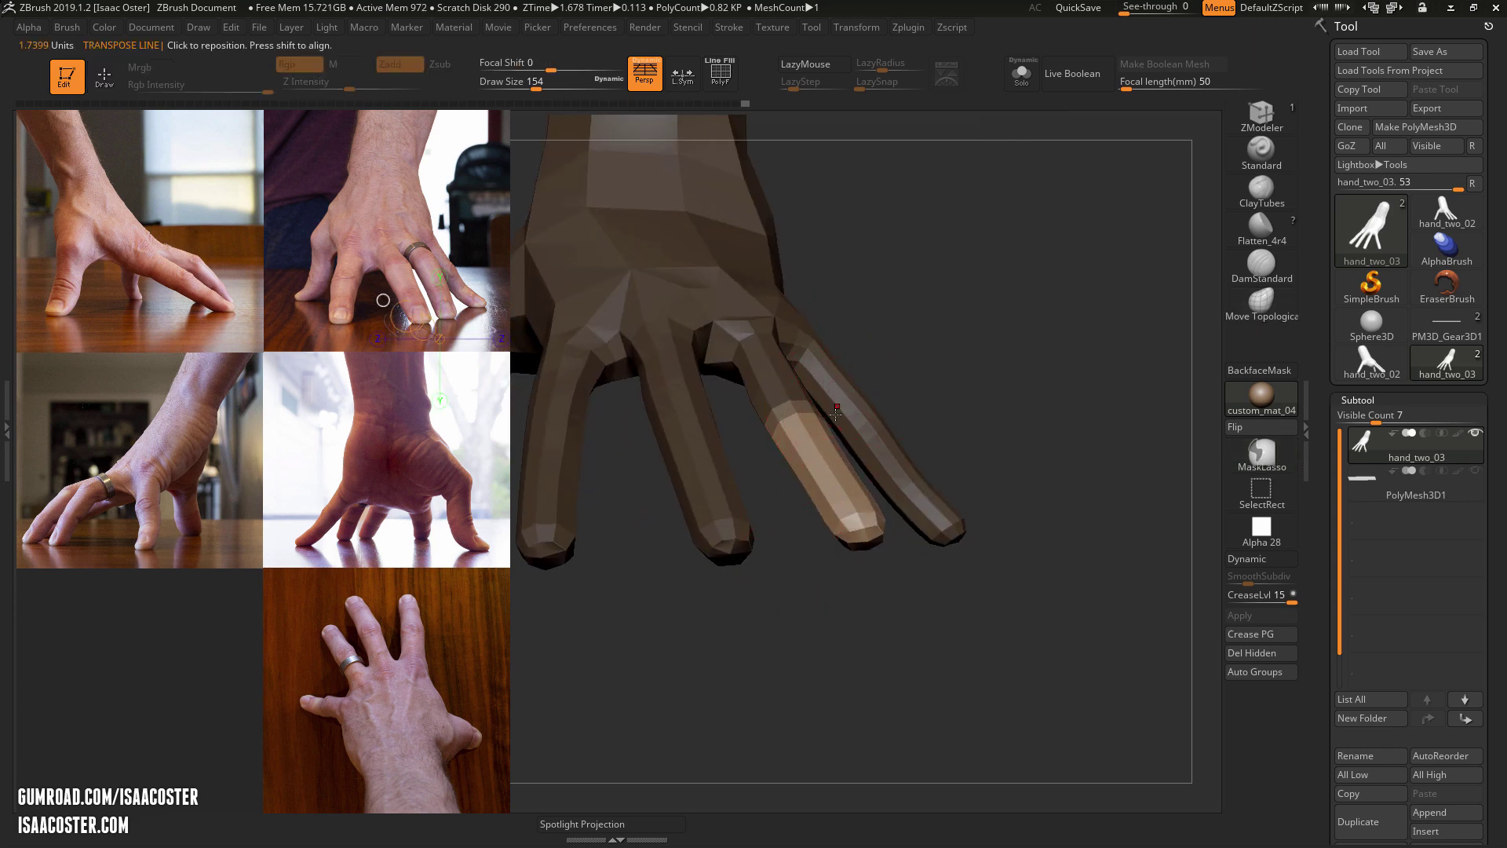
mouse_move(764, 425)
mouse_down()
mouse_move(605, 427)
mouse_move(621, 427)
mouse_up()
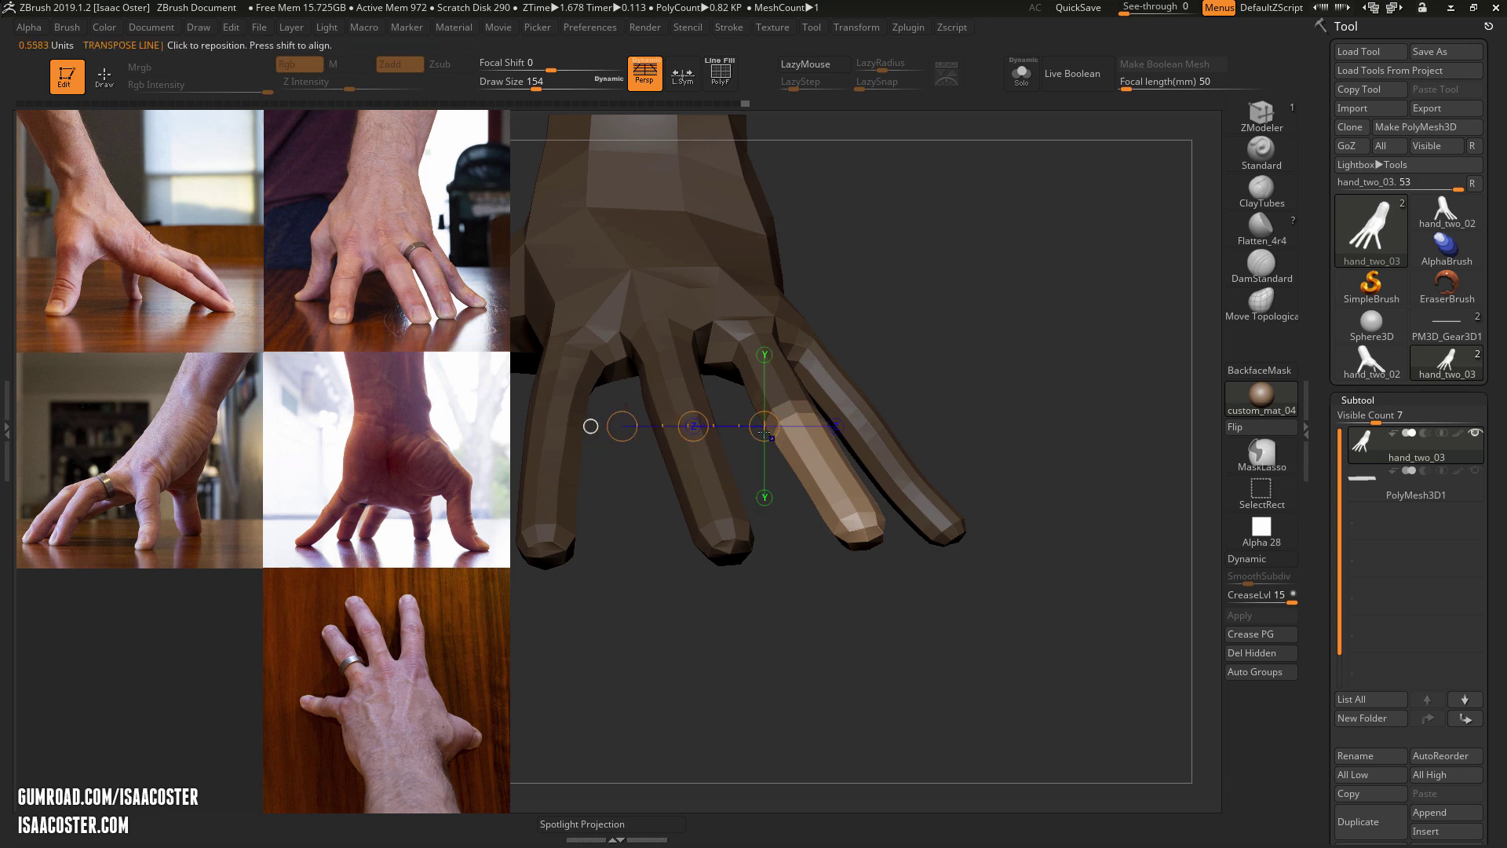
mouse_move(832, 652)
mouse_down()
mouse_move(726, 646)
mouse_move(762, 511)
mouse_up()
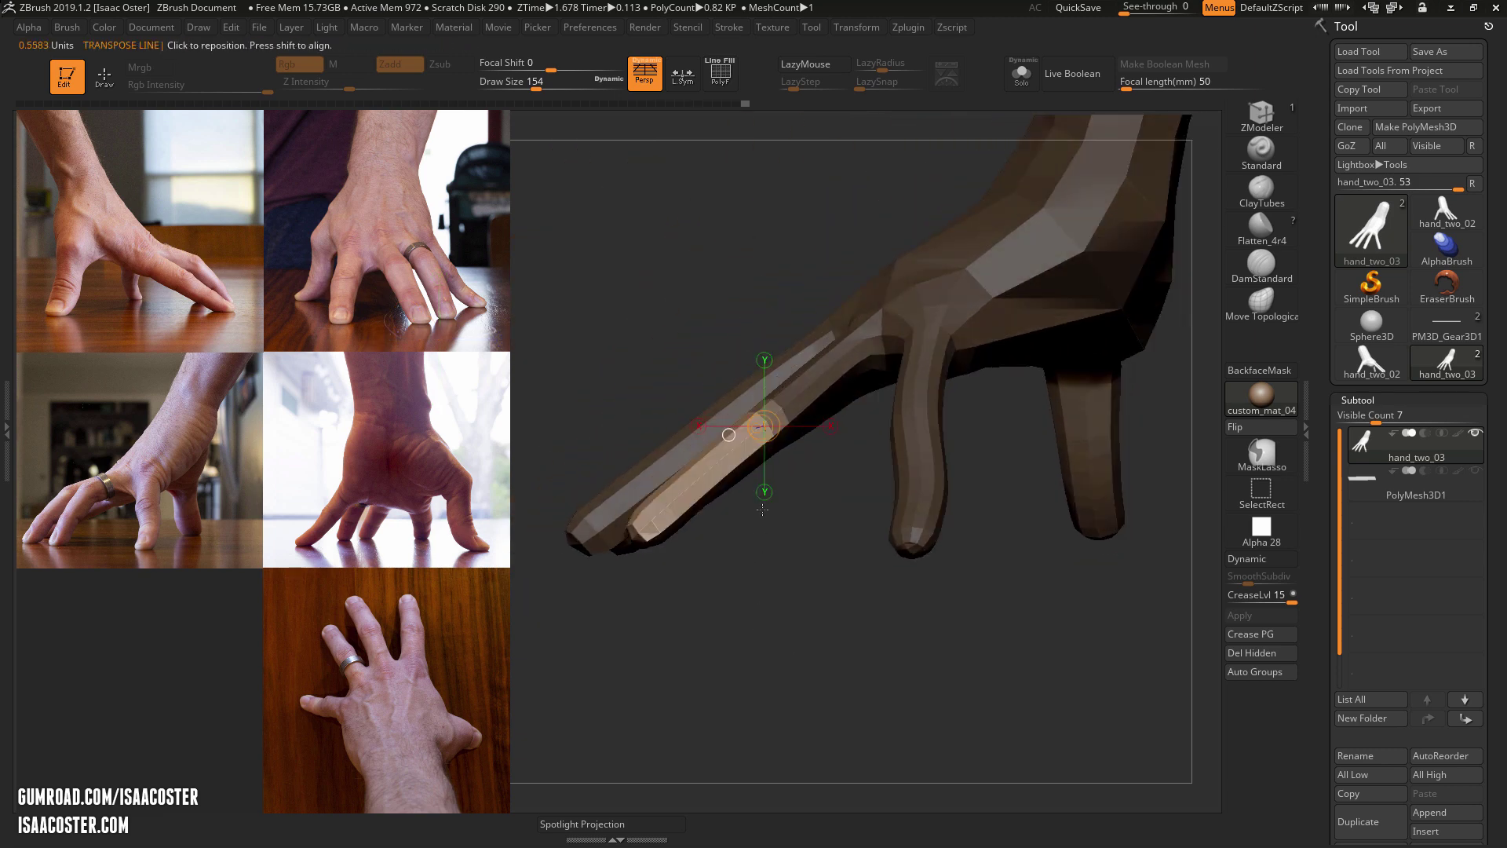
drag(771, 628, 752, 438)
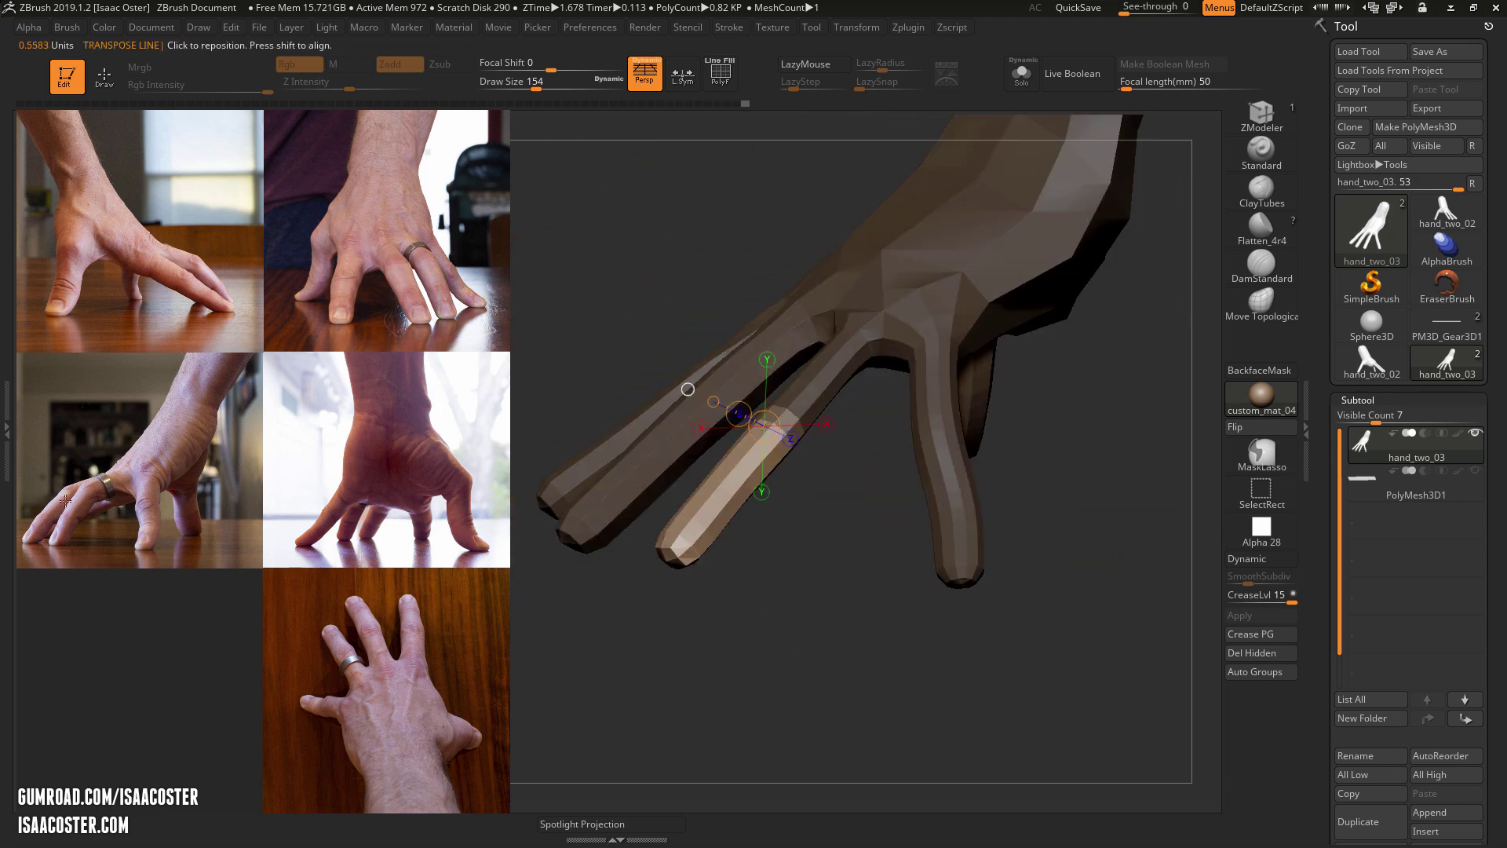
drag(702, 703, 813, 518)
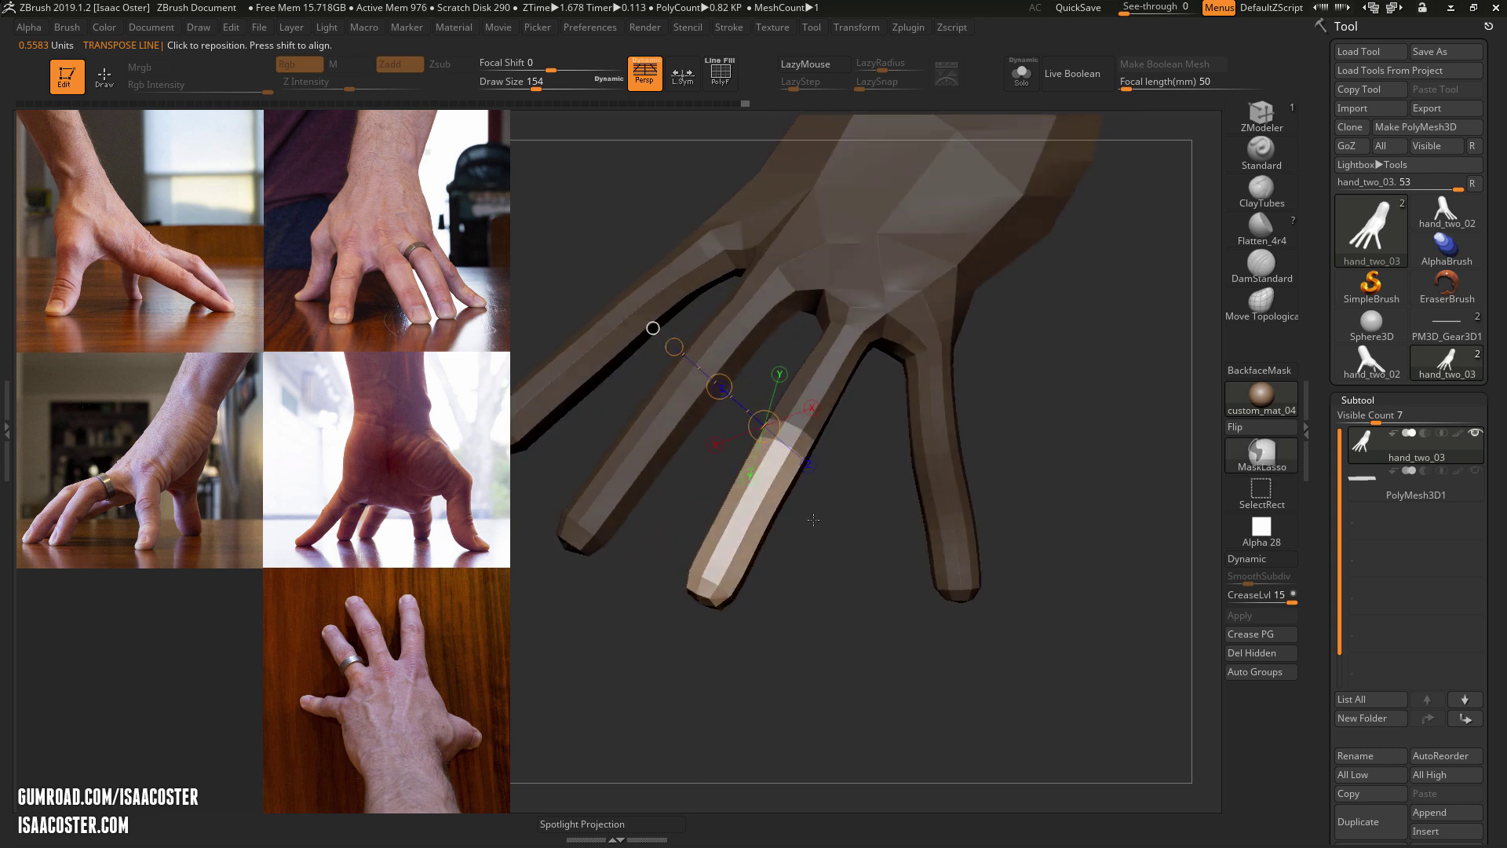
ctrl+alt+drag(814, 427, 675, 465)
mouse_move(817, 601)
mouse_down()
mouse_move(826, 635)
mouse_move(906, 461)
mouse_move(846, 384)
mouse_up()
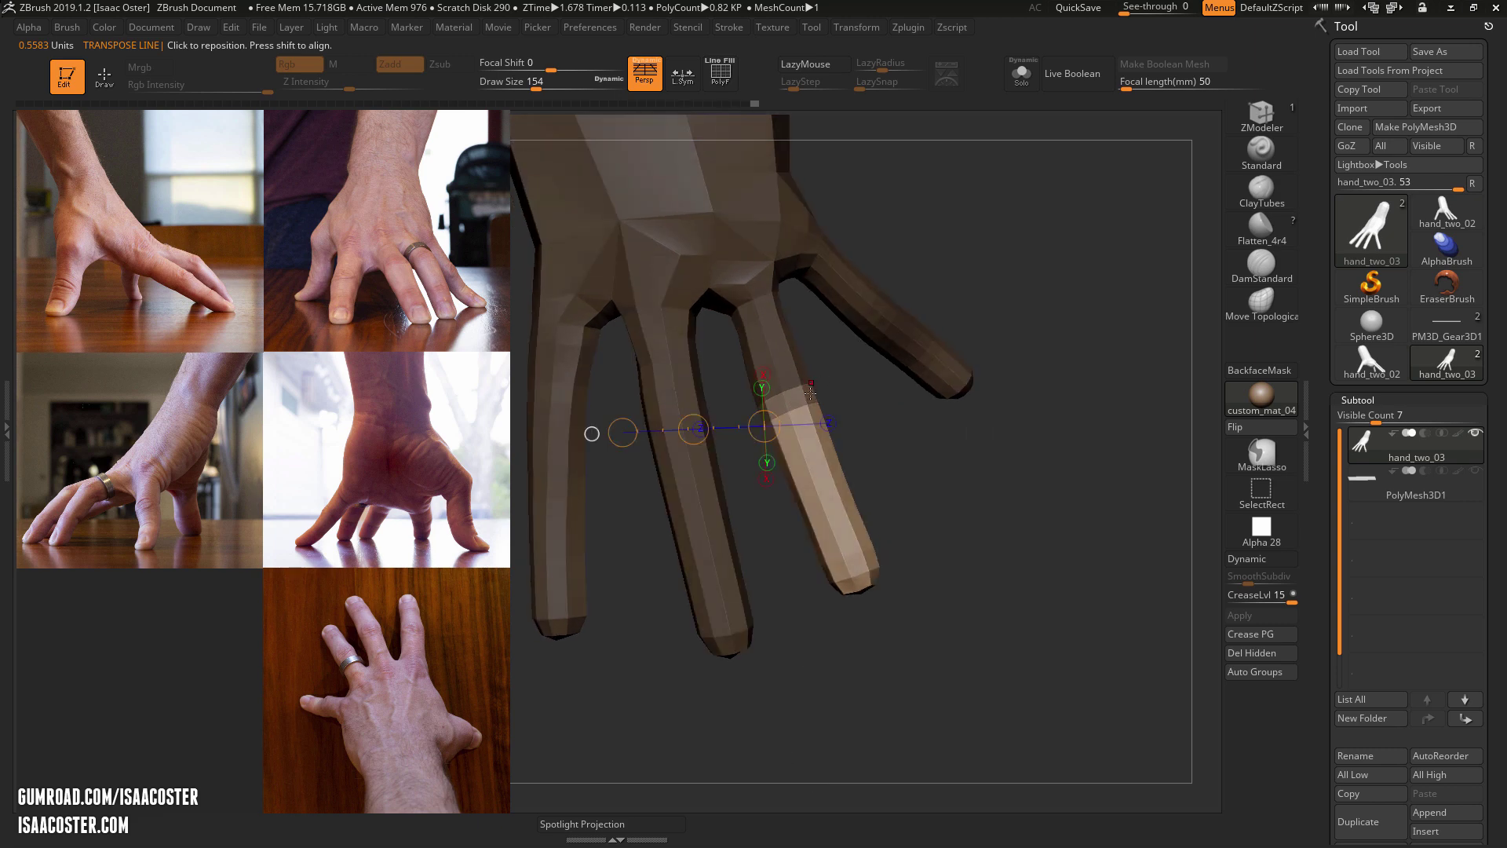
Draw a transpose line from the ring finger's middle joint, spin the finger's outer half downward around it and clear the mask.
drag(816, 402, 1066, 289)
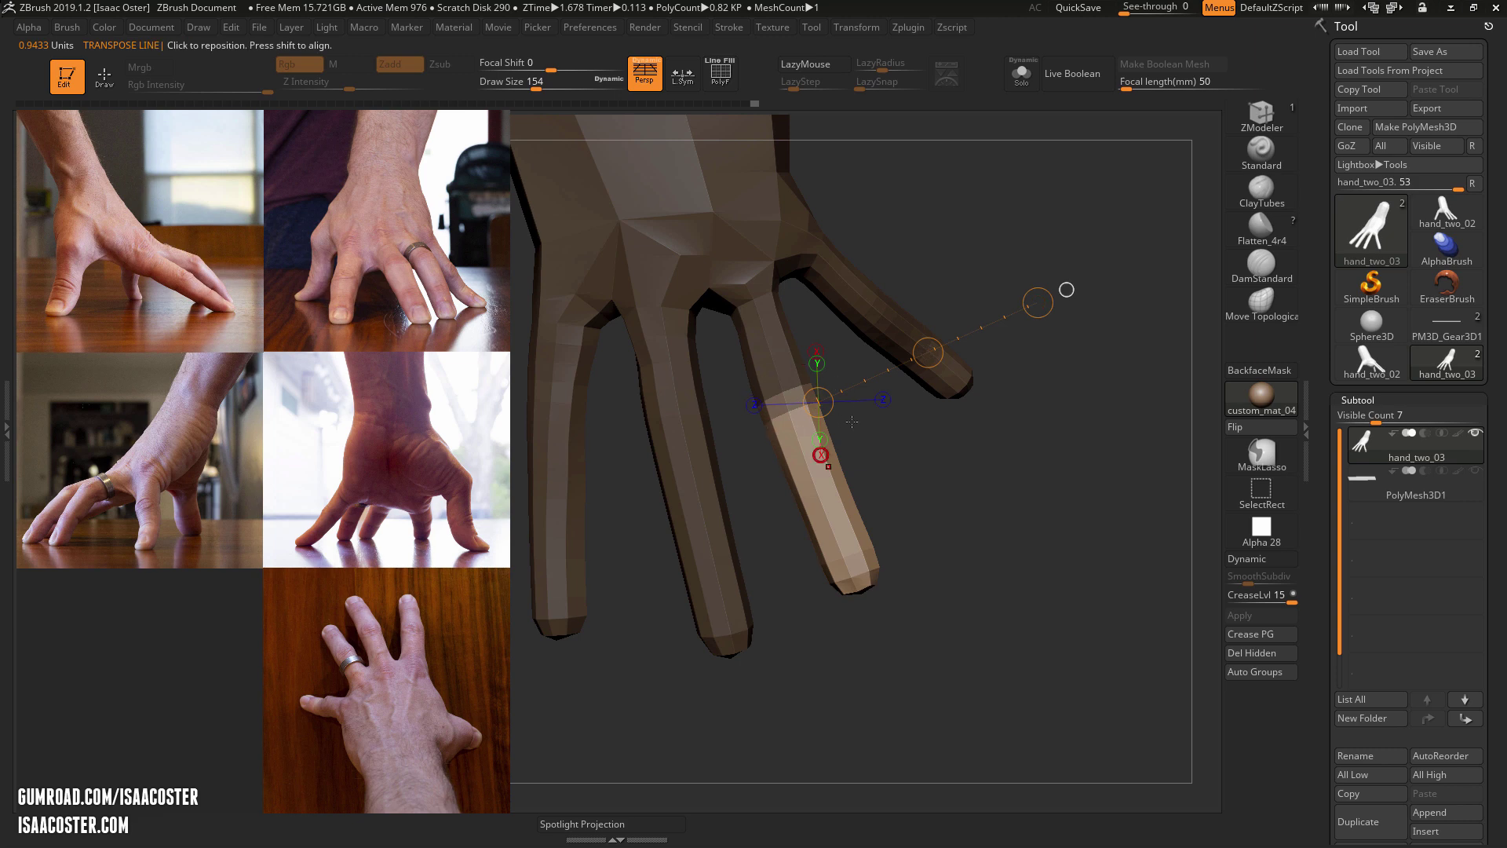
drag(850, 460, 933, 481)
drag(958, 553, 861, 682)
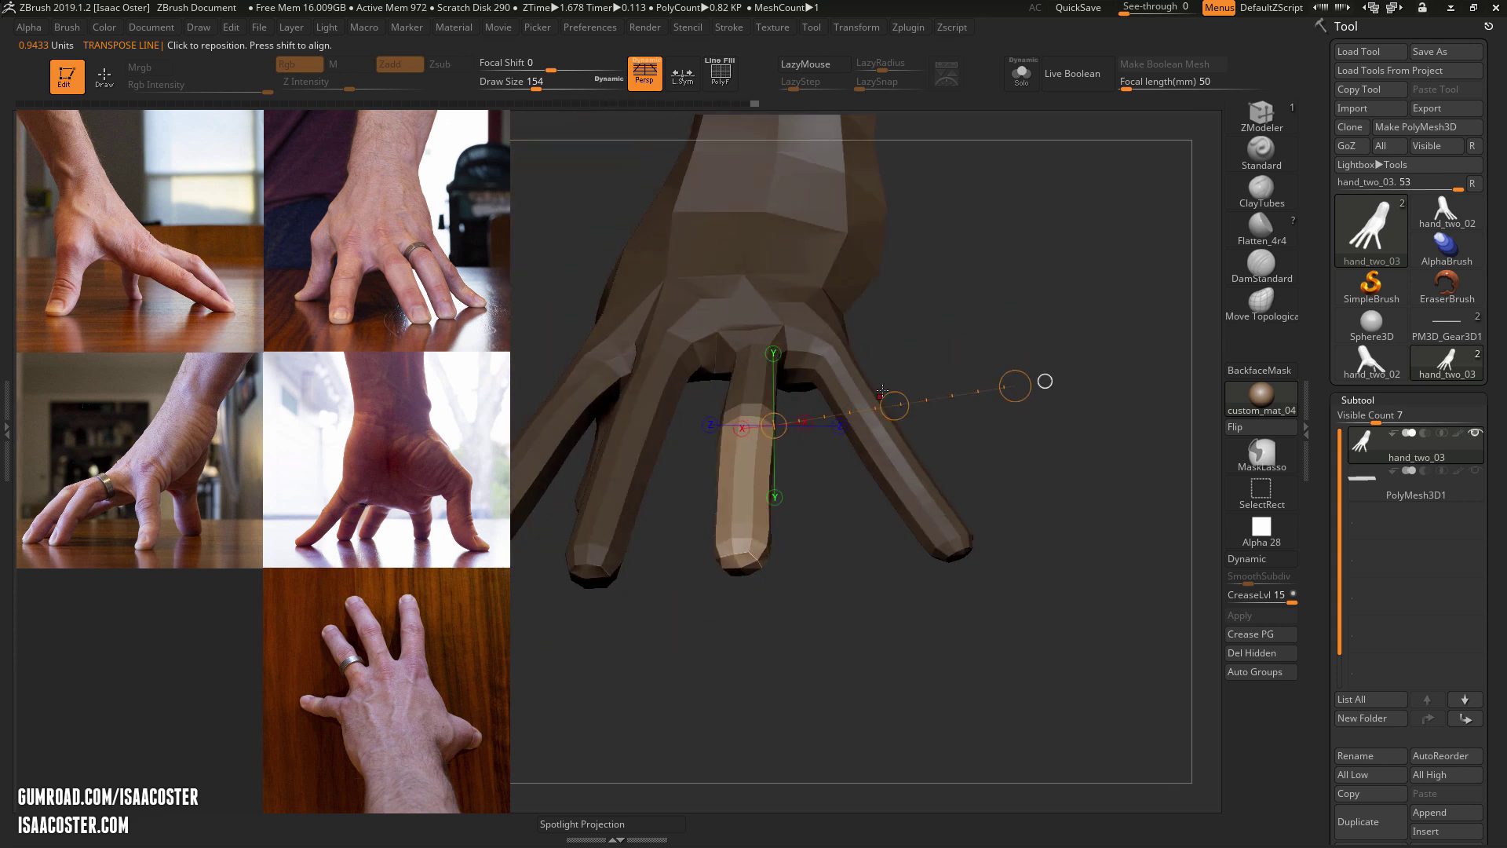
drag(894, 405, 971, 398)
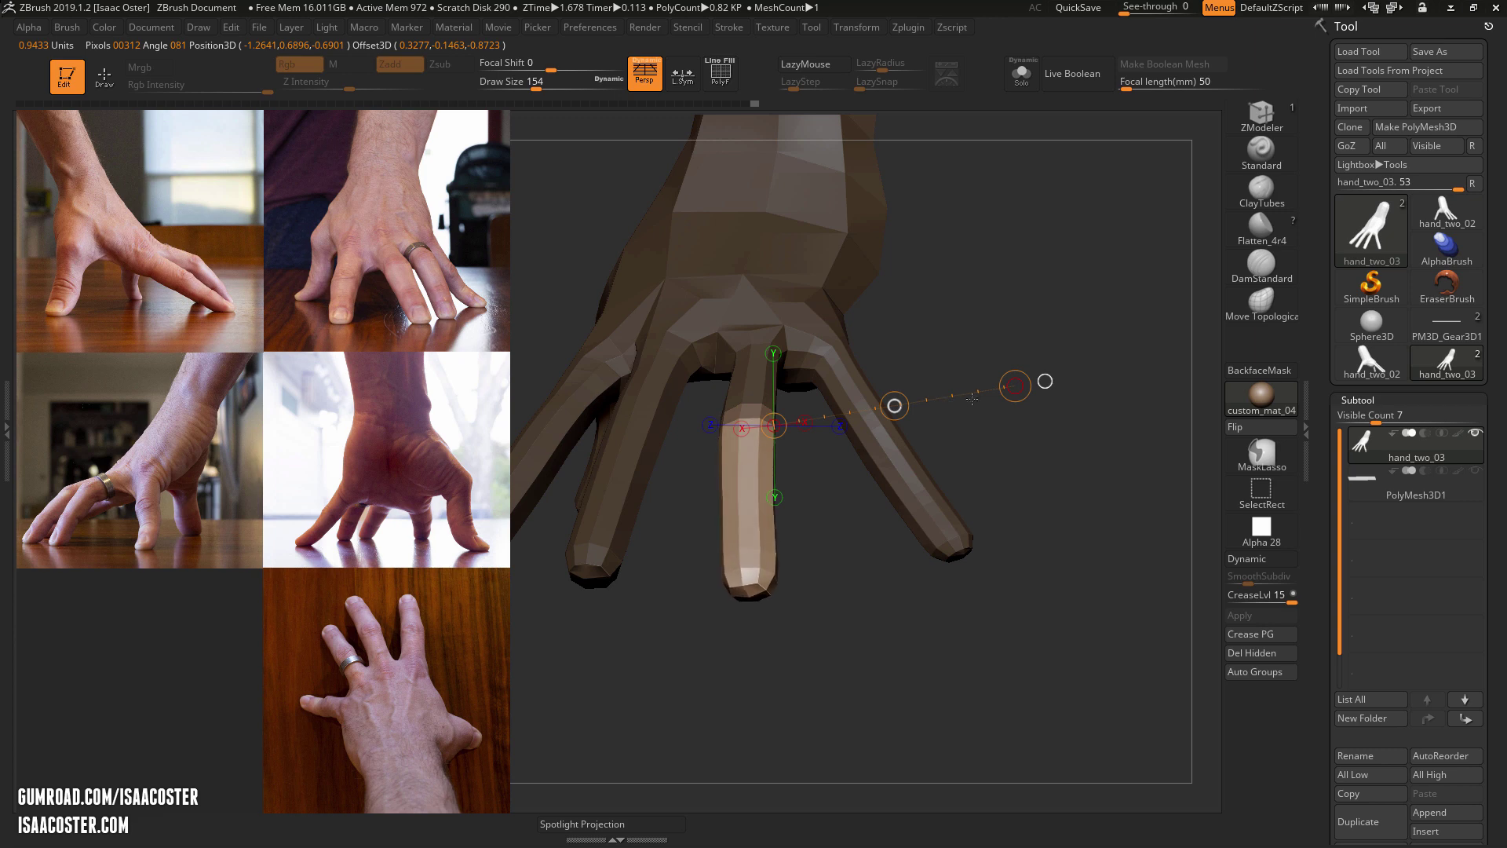
drag(1091, 660, 955, 671)
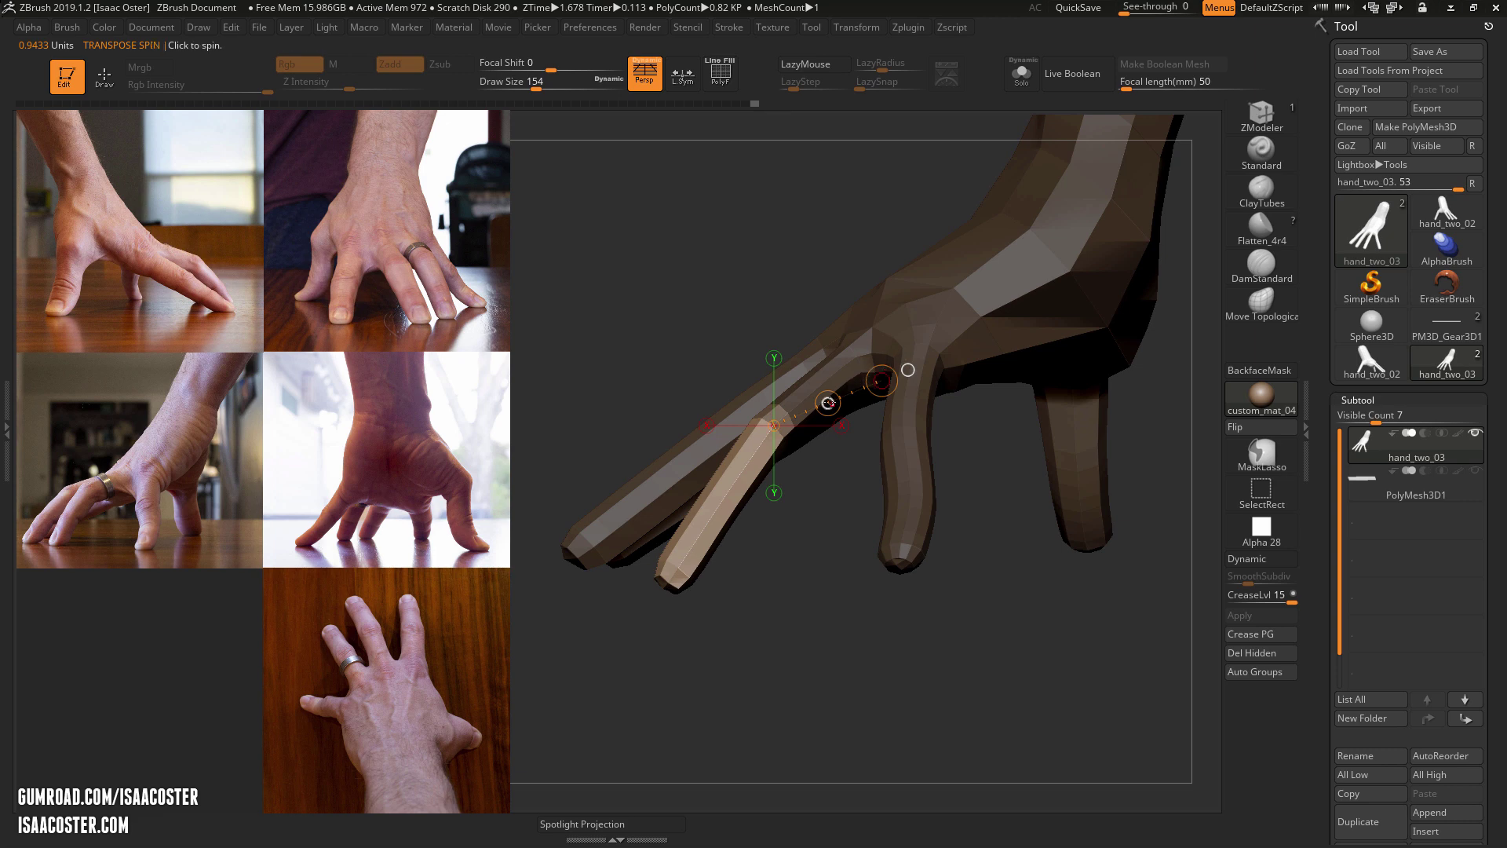
drag(829, 402, 867, 377)
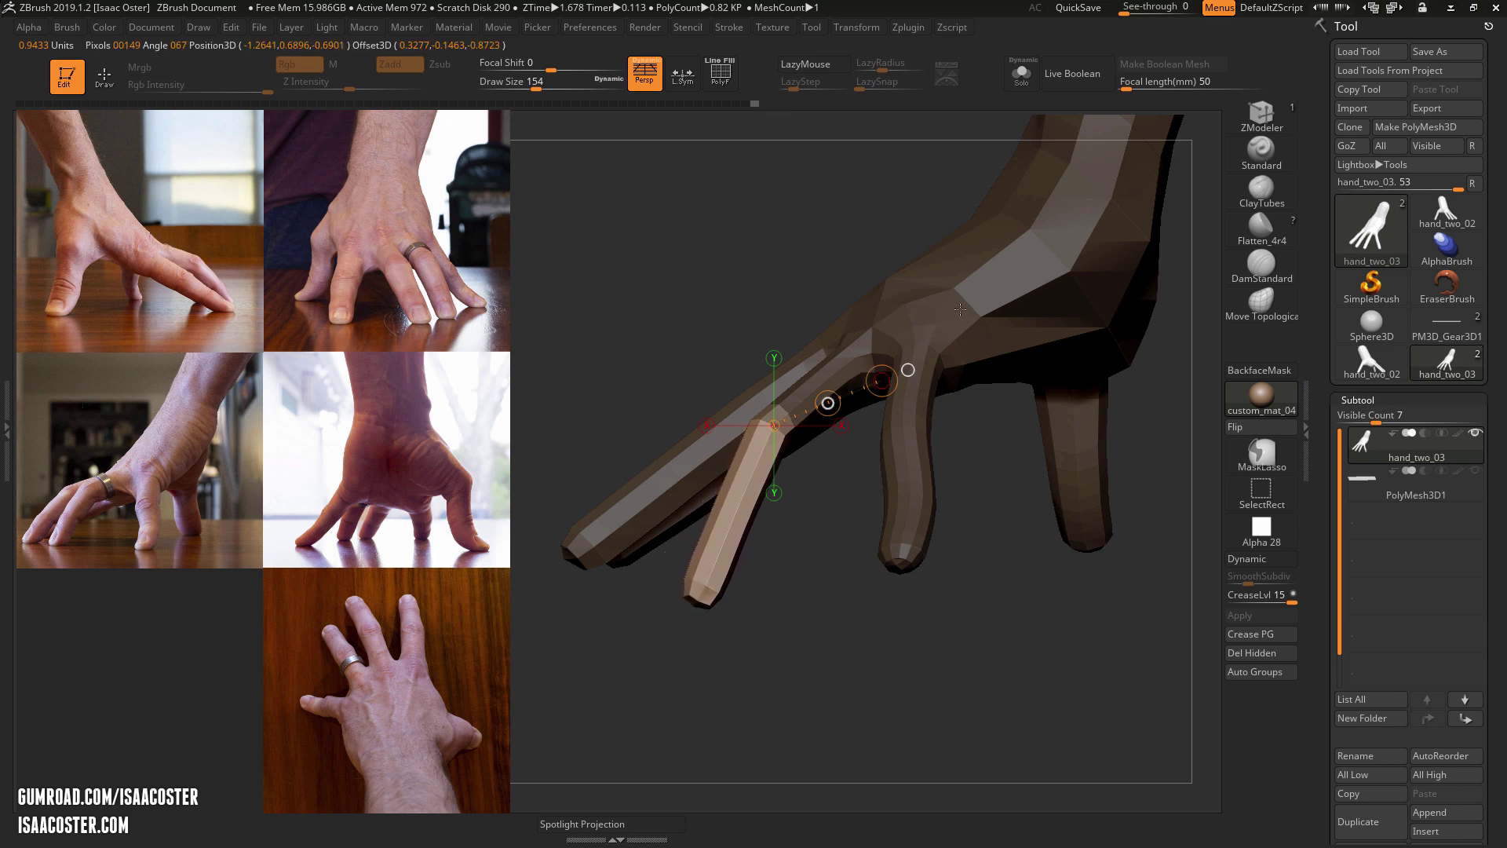
drag(971, 297, 1010, 260)
mouse_move(902, 608)
mouse_down()
mouse_move(1013, 659)
mouse_move(902, 608)
mouse_up()
ctrl+drag(926, 660, 971, 713)
drag(840, 608, 945, 670)
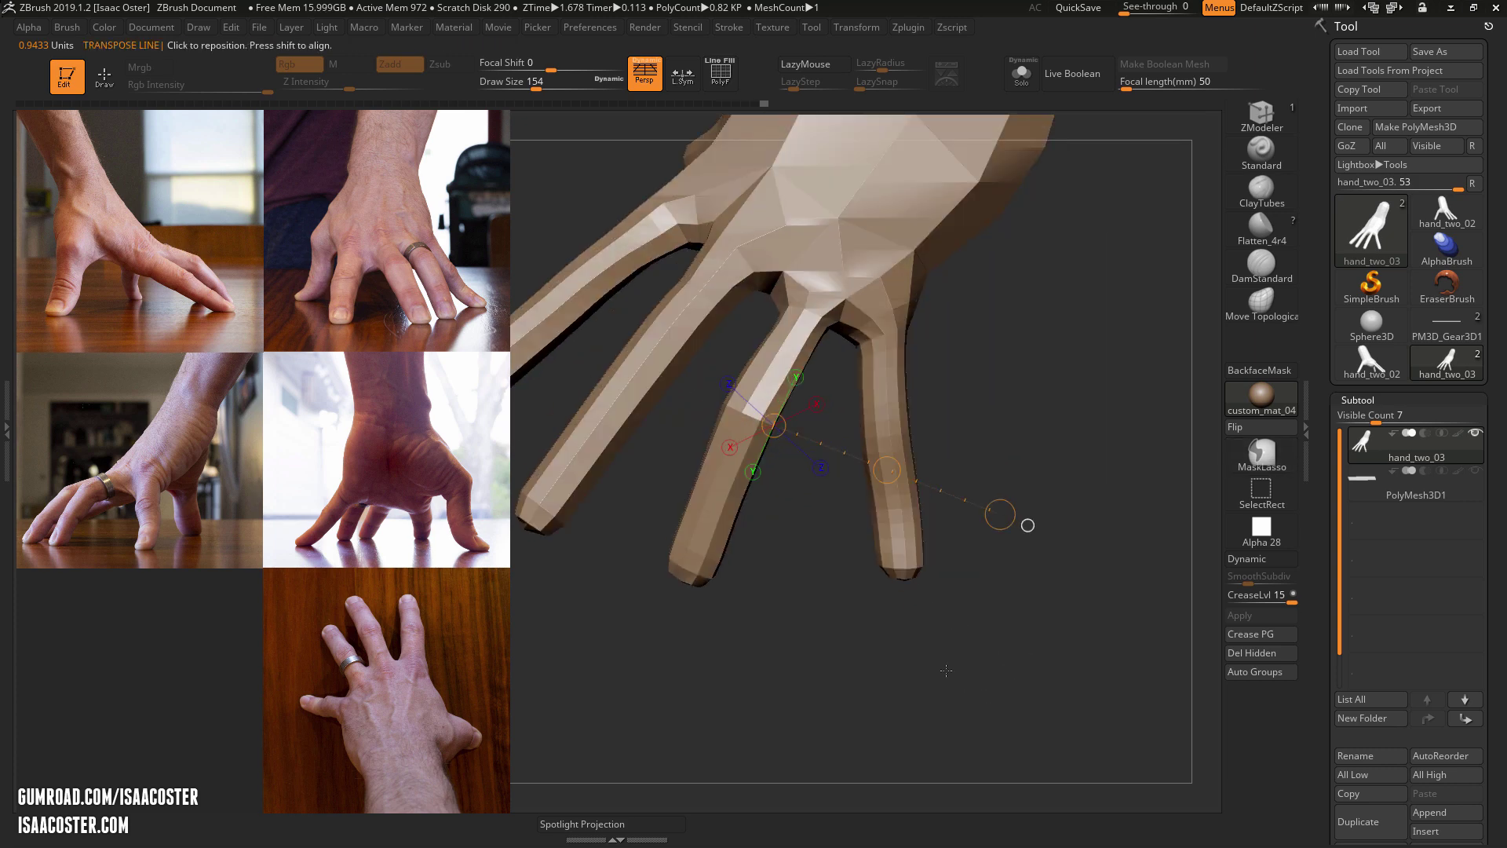
Mask everything except the whole ring finger and align a transpose line sideways from its base knuckle.
mouse_move(774, 549)
ctrl+mouse_down()
mouse_move(624, 553)
mouse_move(771, 290)
mouse_move(843, 292)
mouse_move(846, 306)
ctrl+mouse_up()
ctrl+click(1011, 381)
drag(1011, 381, 1020, 369)
mouse_move(811, 289)
mouse_down()
mouse_move(1059, 388)
mouse_move(1029, 421)
mouse_move(977, 690)
mouse_move(1044, 652)
mouse_move(1070, 464)
mouse_up()
drag(1061, 258, 1055, 236)
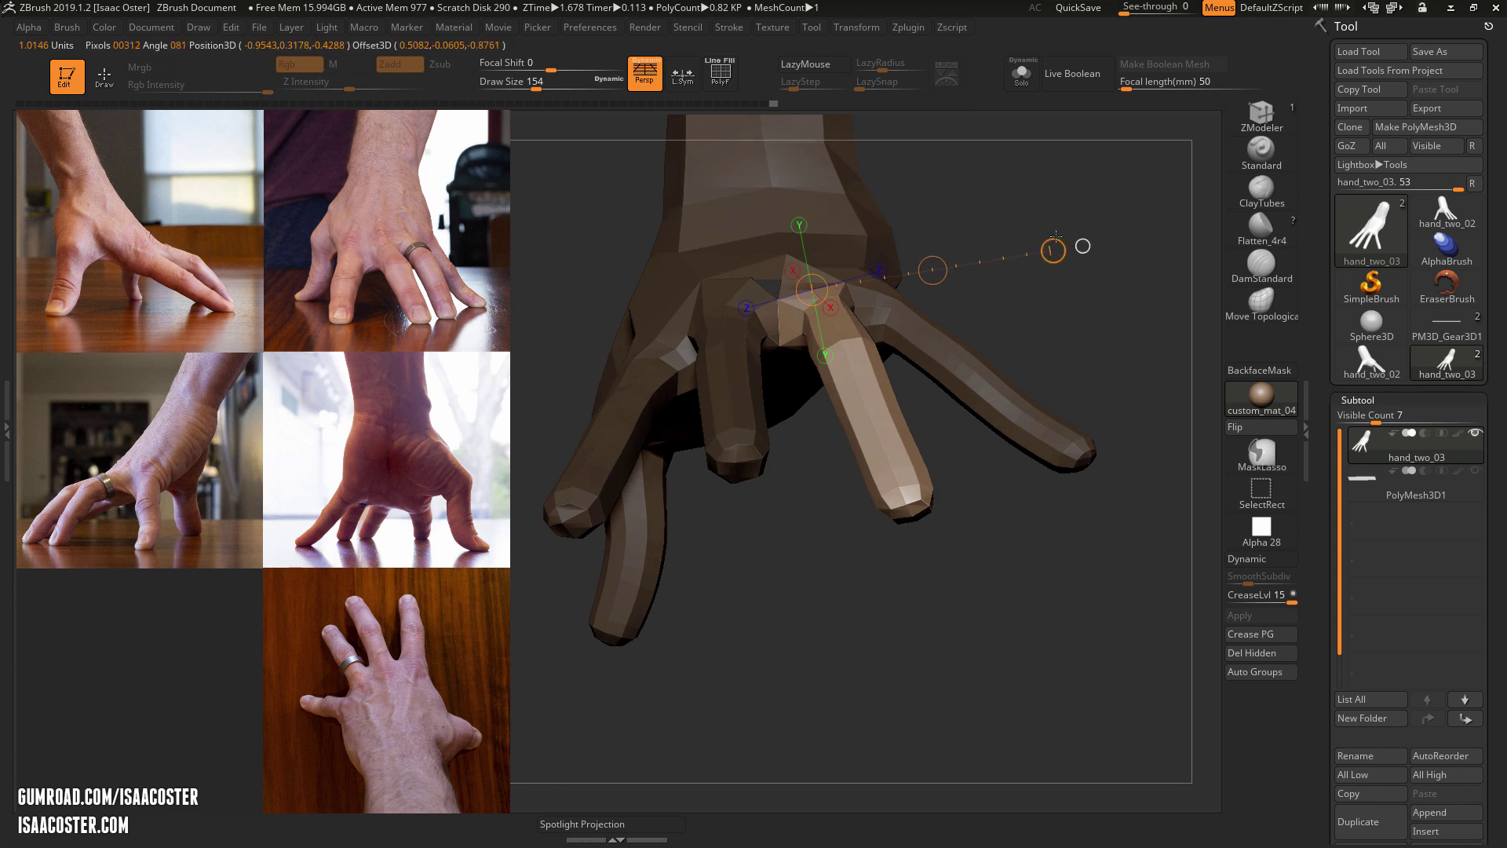
drag(1093, 345, 1082, 463)
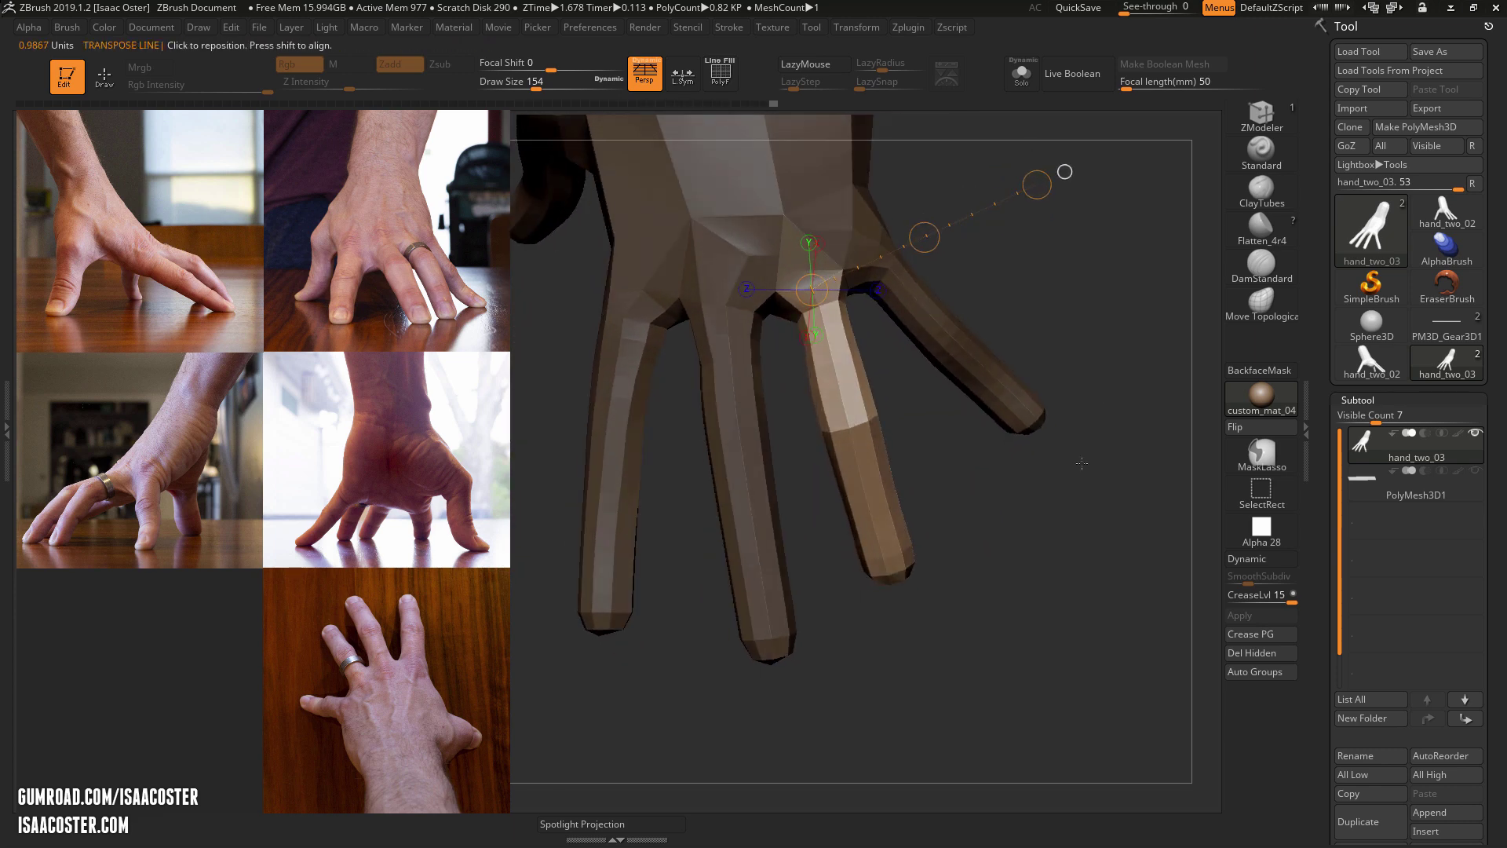
drag(1046, 193, 1050, 190)
Show the table slab, spin the ring finger up at its base knuckle until the tip rests on the slab, and clear the mask.
drag(1066, 313, 1140, 538)
alt+drag(1075, 594, 981, 629)
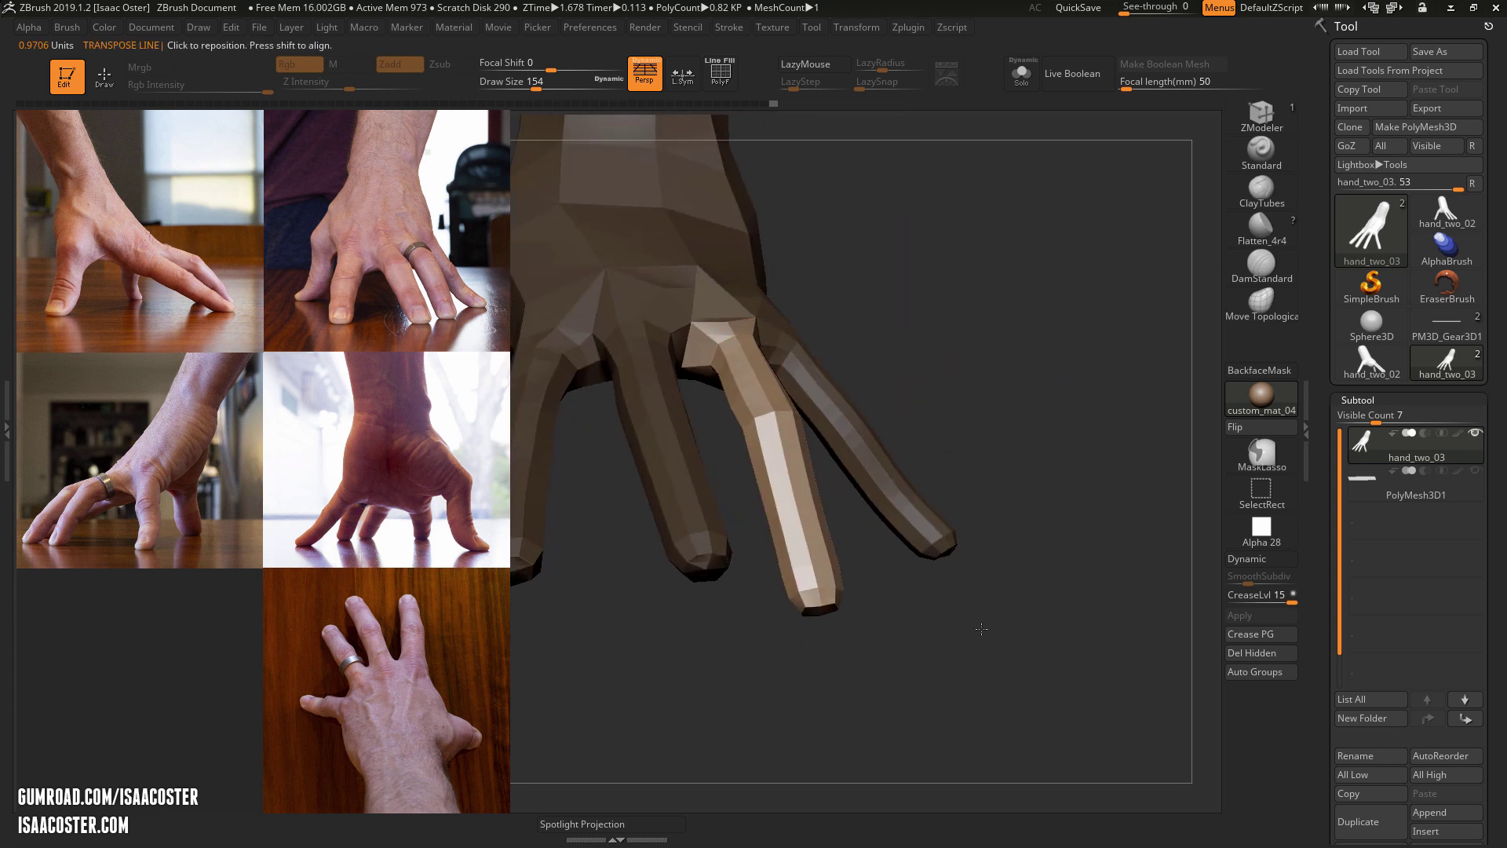
click(1473, 472)
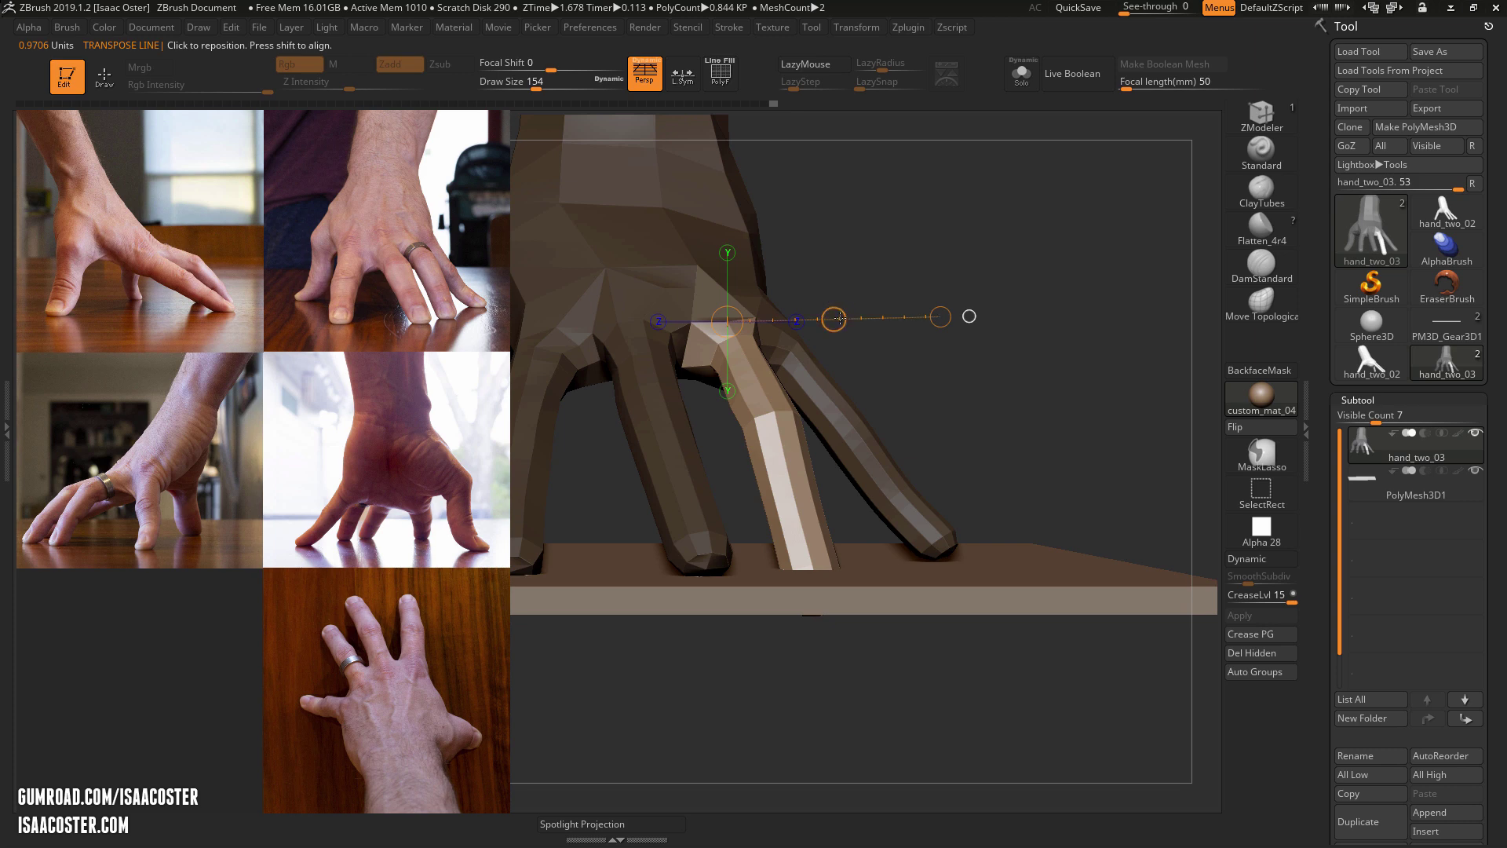
drag(839, 318, 785, 325)
ctrl+drag(982, 412, 906, 453)
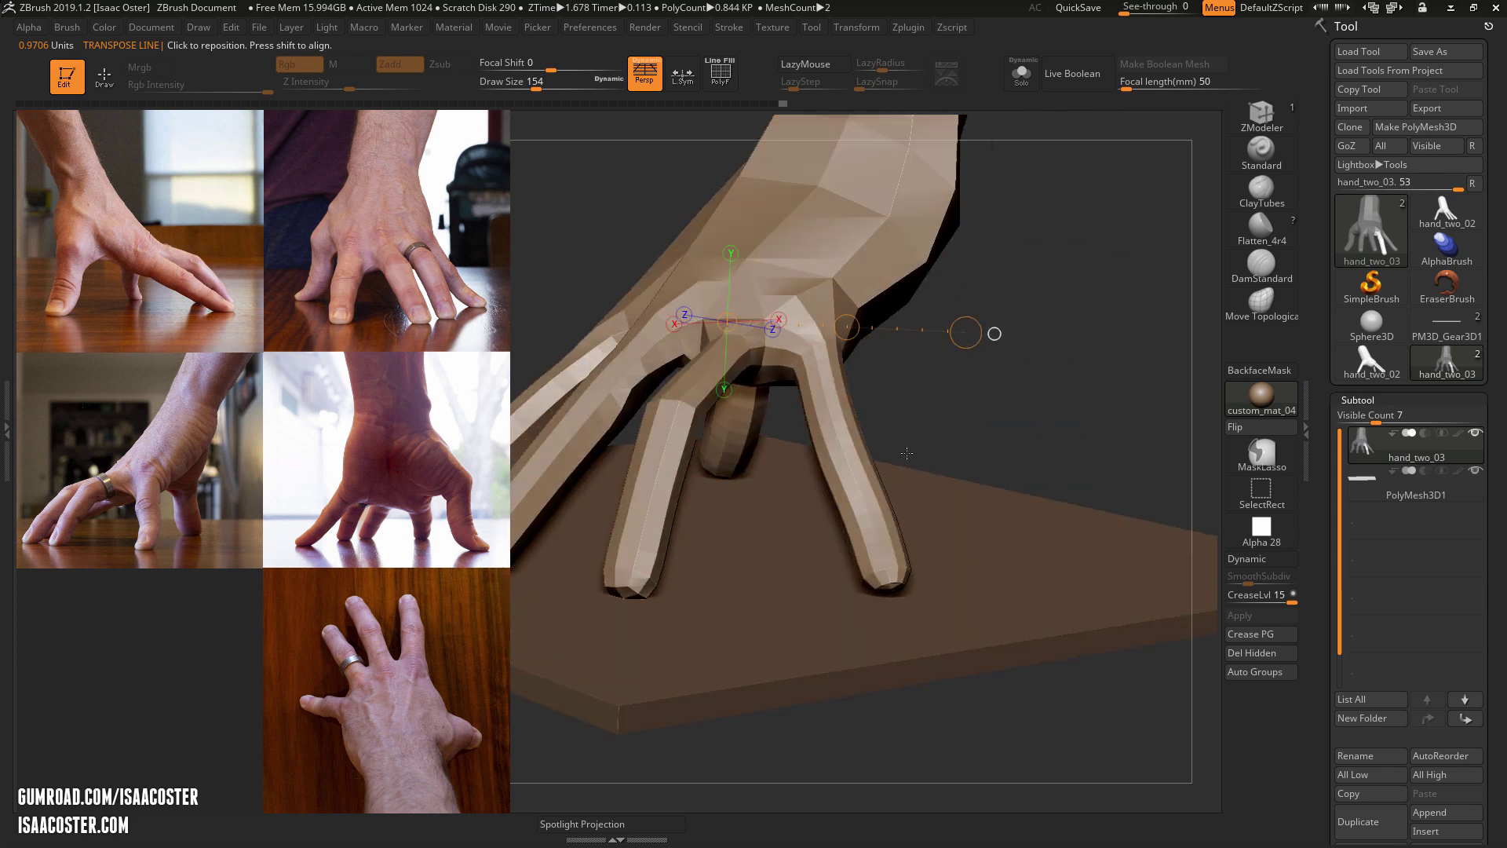
Hide the table slab again and mask the whole hand except the outer half of the middle finger.
drag(1024, 431, 1037, 441)
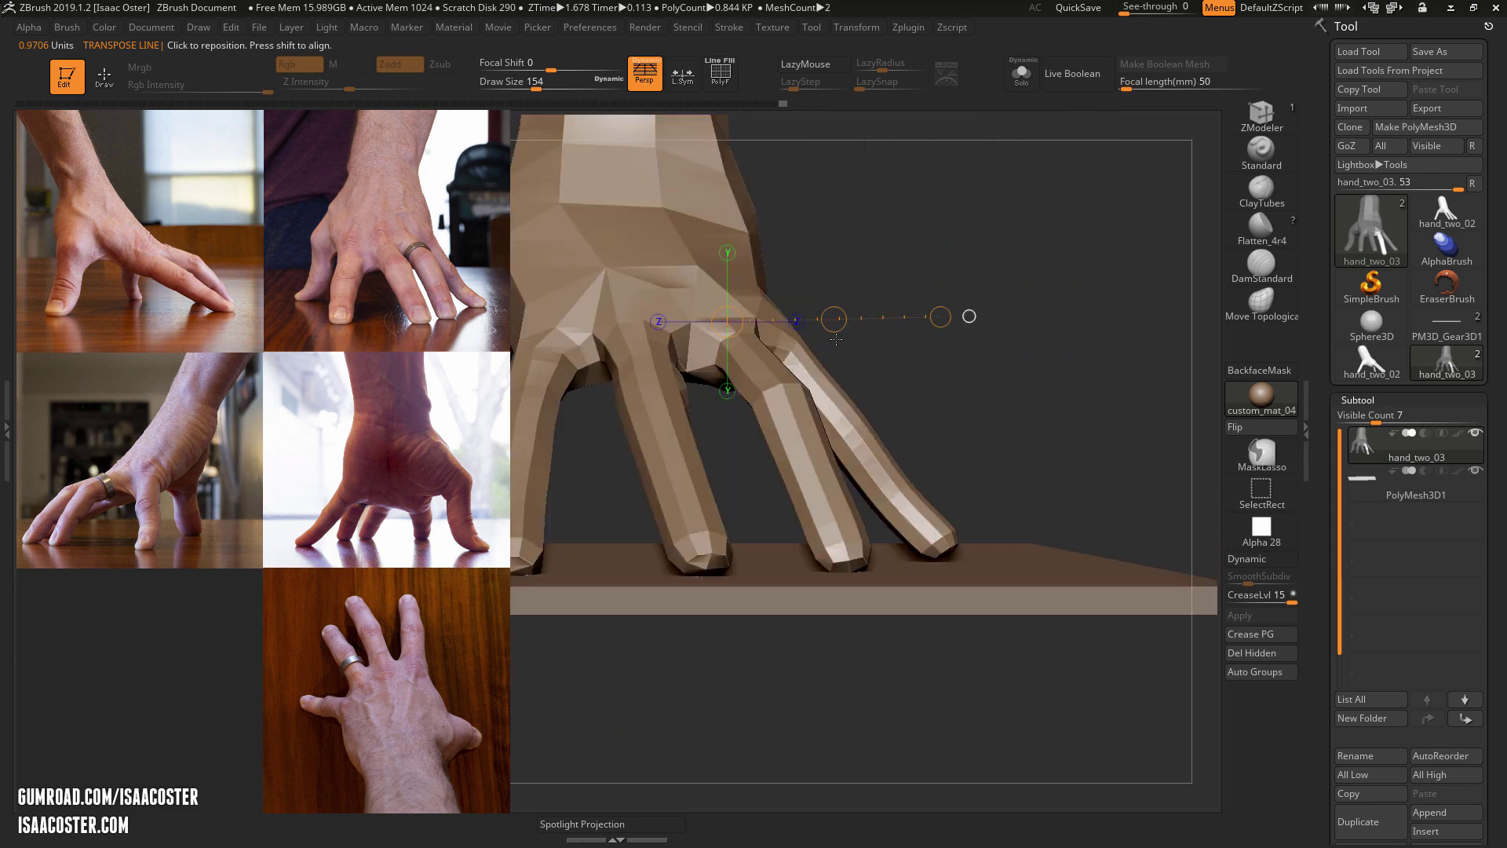
drag(880, 325, 870, 331)
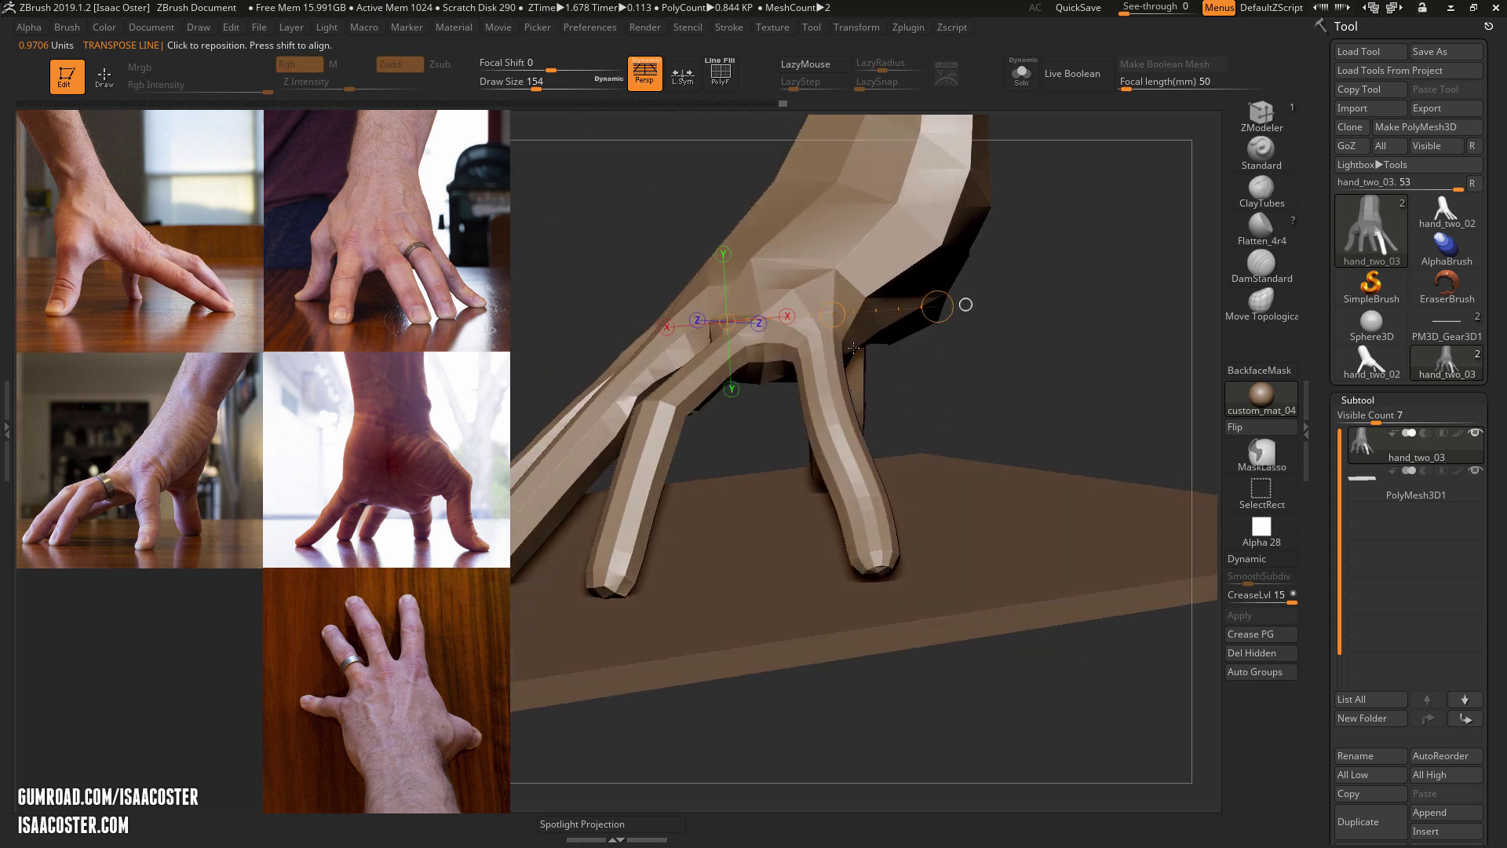
drag(992, 380, 979, 325)
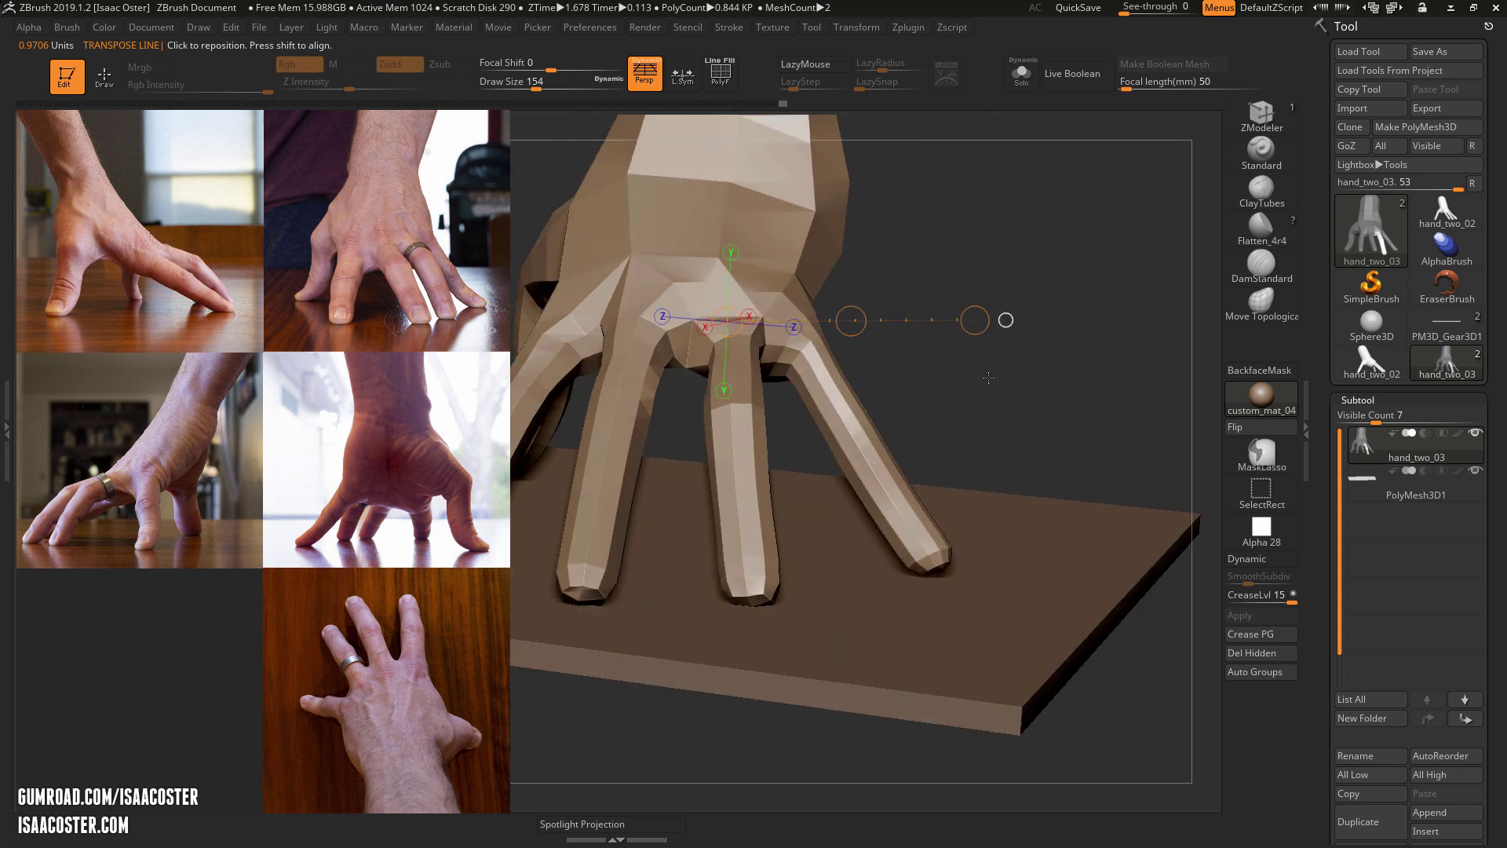
drag(988, 378, 1043, 379)
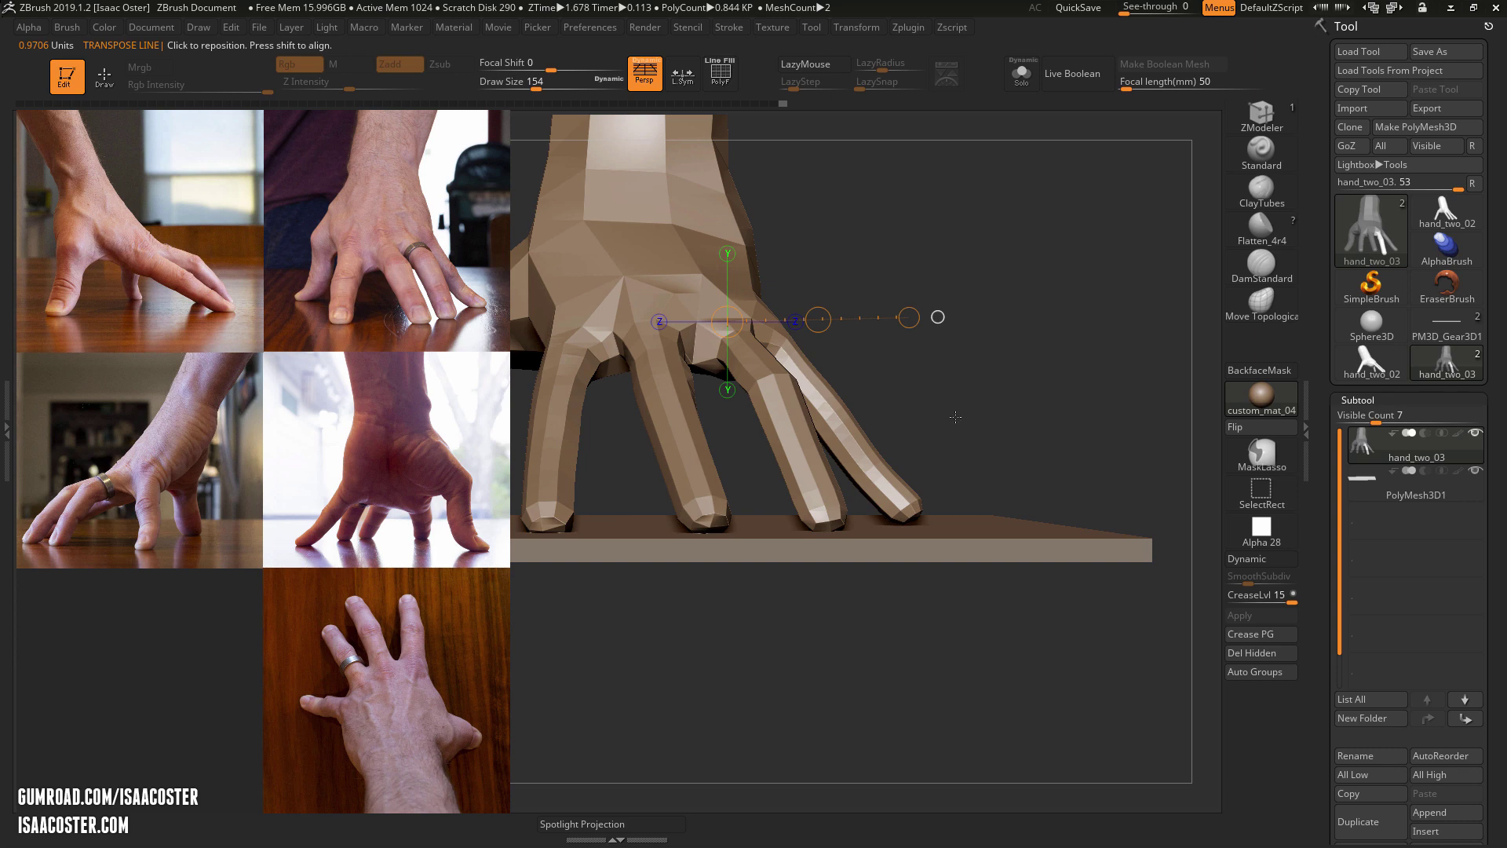
mouse_move(955, 417)
mouse_down()
mouse_move(938, 408)
mouse_move(959, 419)
mouse_up()
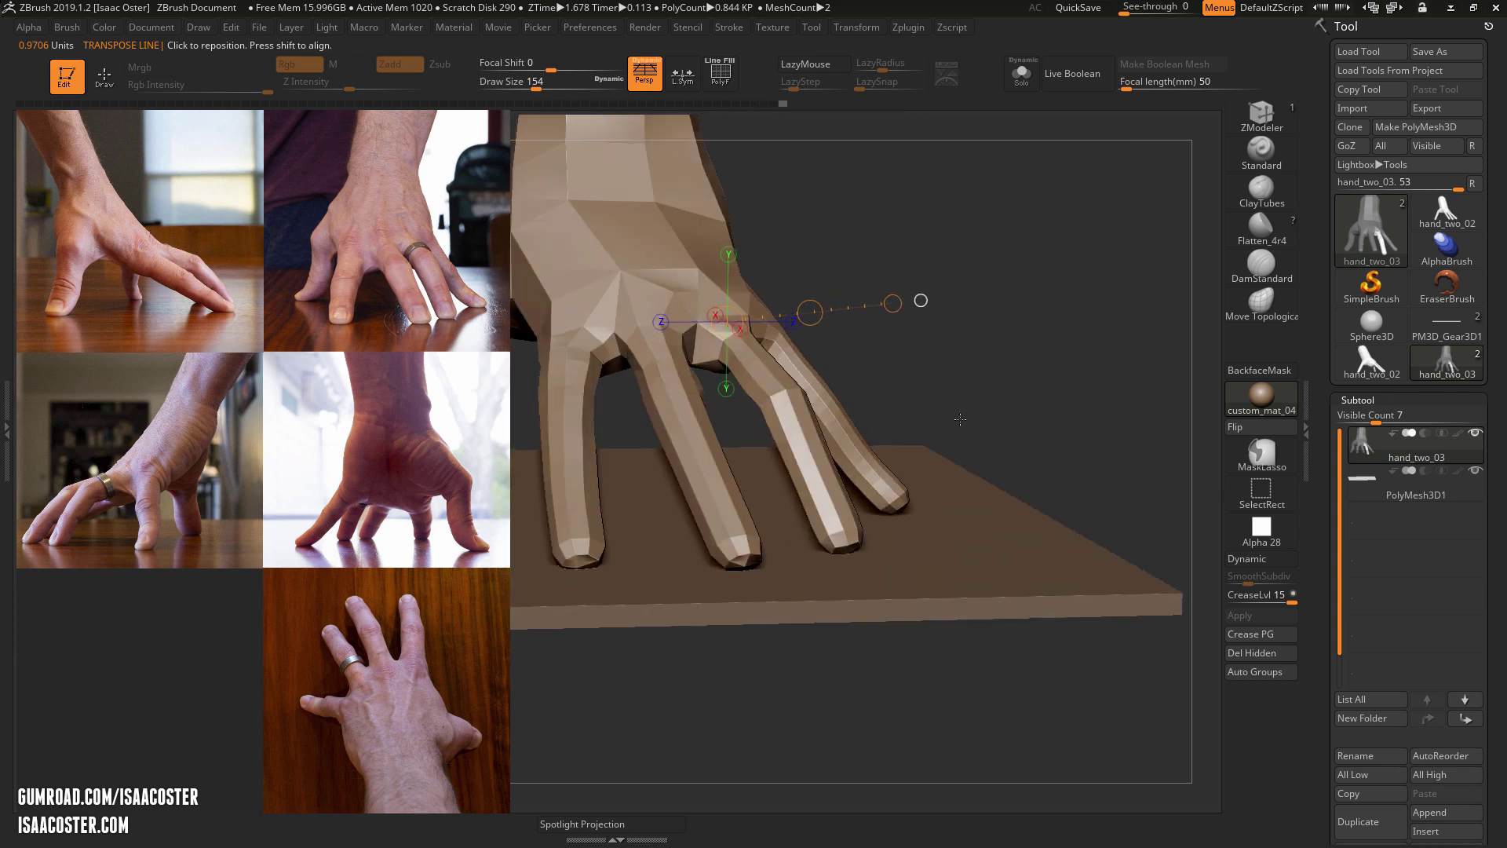
click(1477, 474)
drag(1145, 452, 1105, 446)
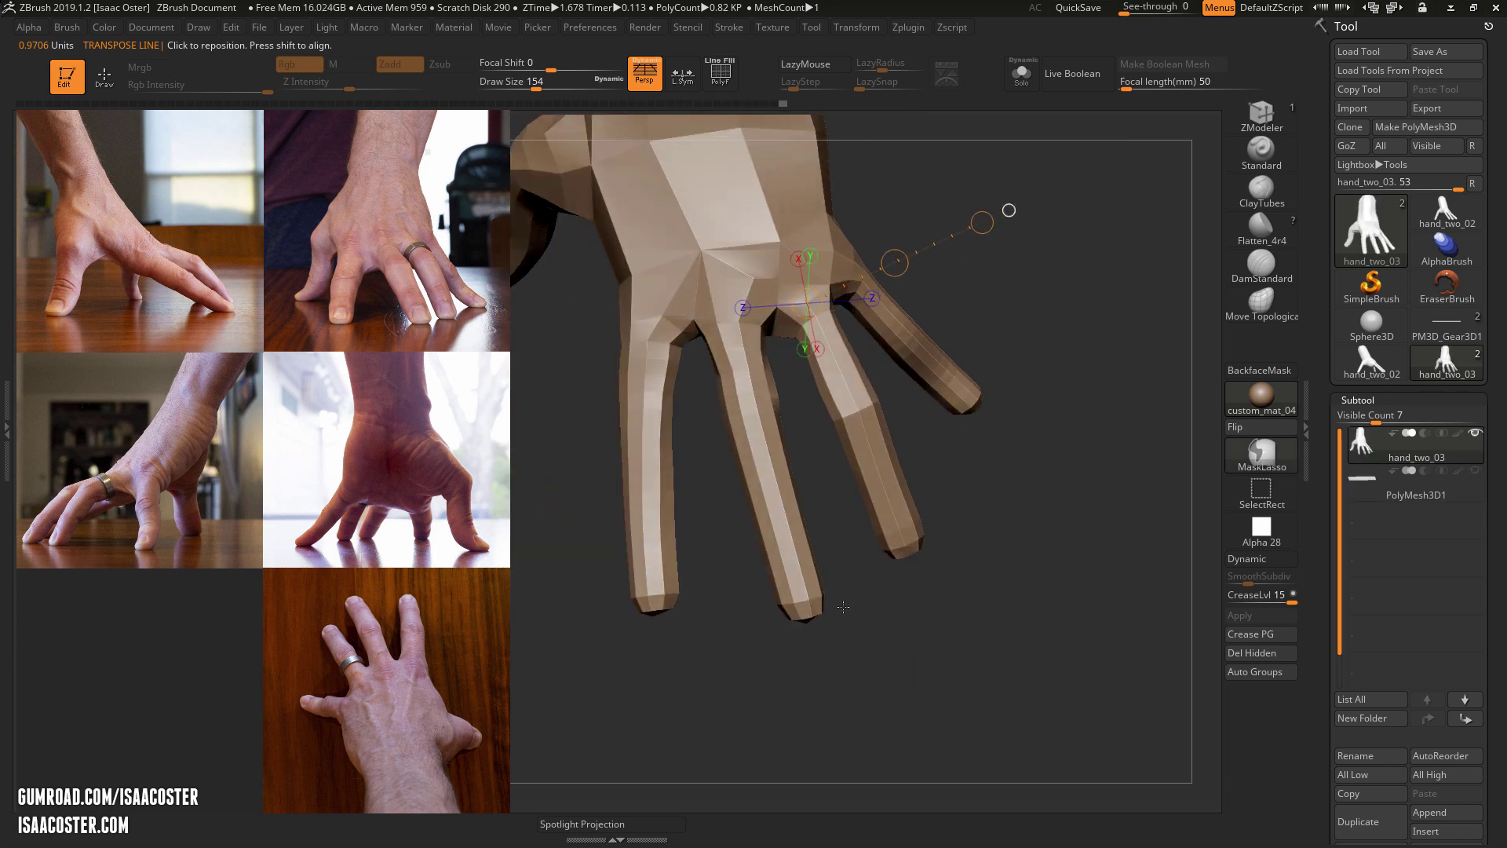
mouse_move(843, 607)
ctrl+mouse_down()
mouse_move(708, 519)
mouse_move(706, 431)
mouse_move(793, 416)
ctrl+mouse_up()
ctrl+click(866, 655)
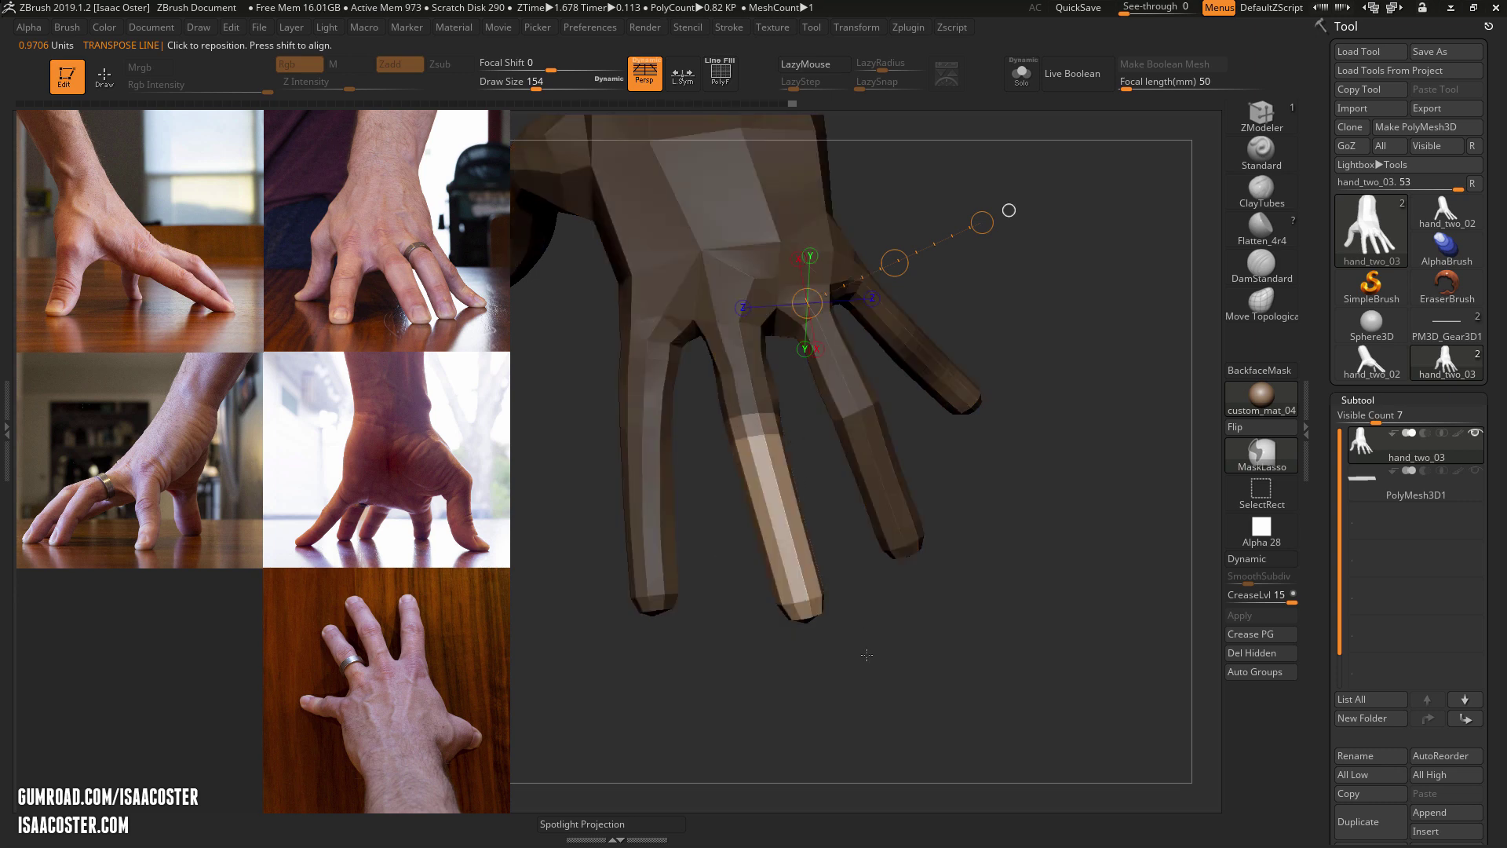
Extend the unmasked area to the whole middle finger and draw a transpose line sideways from its base knuckle.
drag(866, 654, 774, 507)
mouse_move(824, 628)
mouse_down()
mouse_move(873, 652)
mouse_move(833, 657)
mouse_move(857, 603)
mouse_move(836, 585)
mouse_move(785, 682)
mouse_move(692, 367)
mouse_move(709, 305)
mouse_move(777, 314)
mouse_up()
ctrl+click(787, 418)
drag(793, 420, 979, 227)
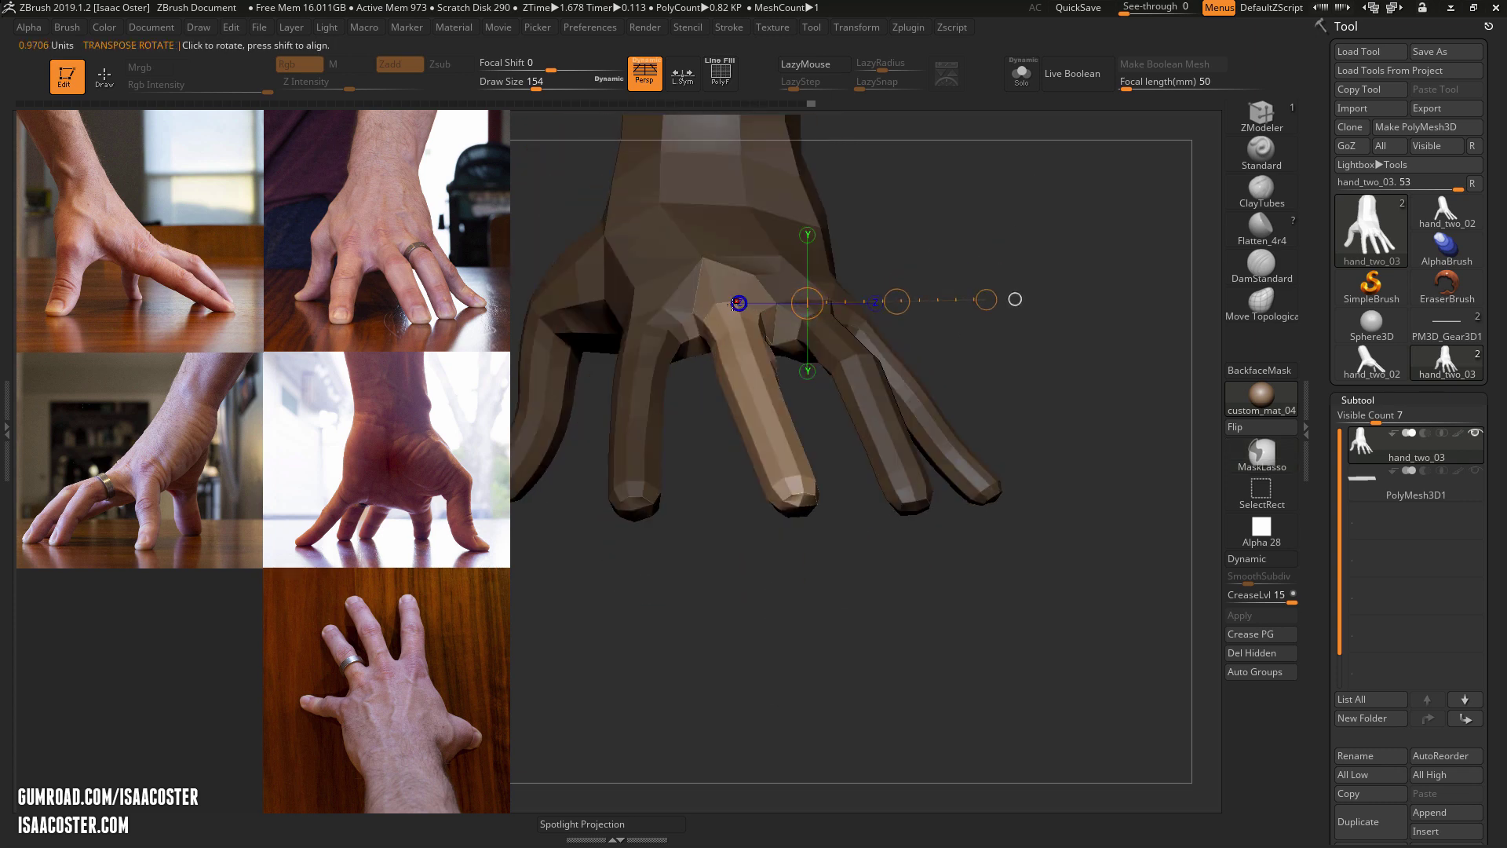
mouse_move(738, 316)
mouse_down()
mouse_move(1051, 326)
mouse_move(1039, 569)
mouse_move(1079, 411)
mouse_up()
drag(1079, 329, 1081, 275)
Spin the whole middle finger upward at its base knuckle and fine-tune the raised angle with an upright transpose line.
drag(973, 537, 772, 645)
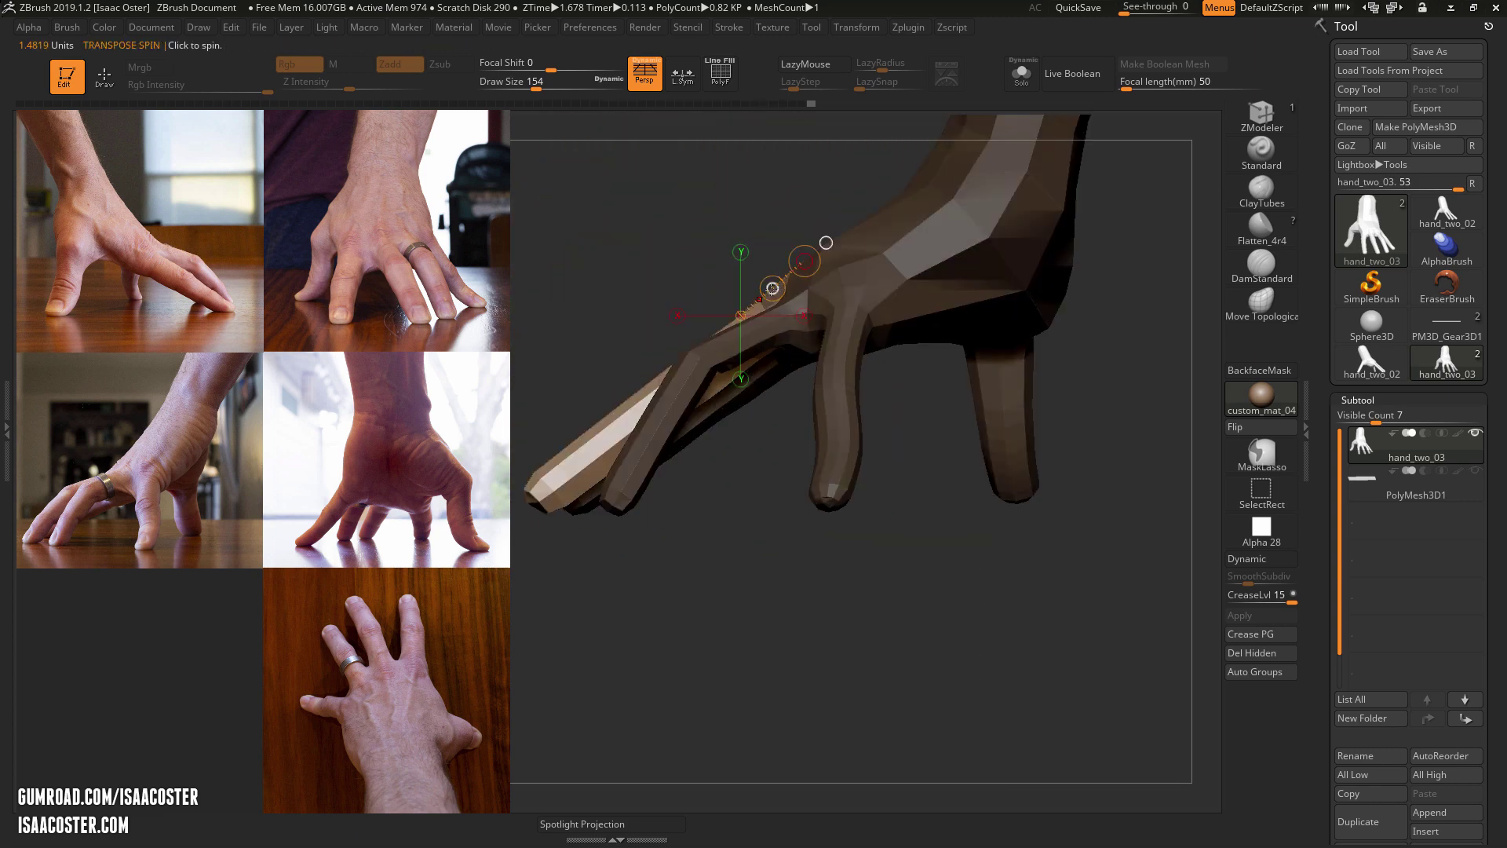
mouse_move(759, 295)
mouse_down()
mouse_move(778, 267)
mouse_move(757, 299)
mouse_move(778, 267)
mouse_move(765, 286)
mouse_up()
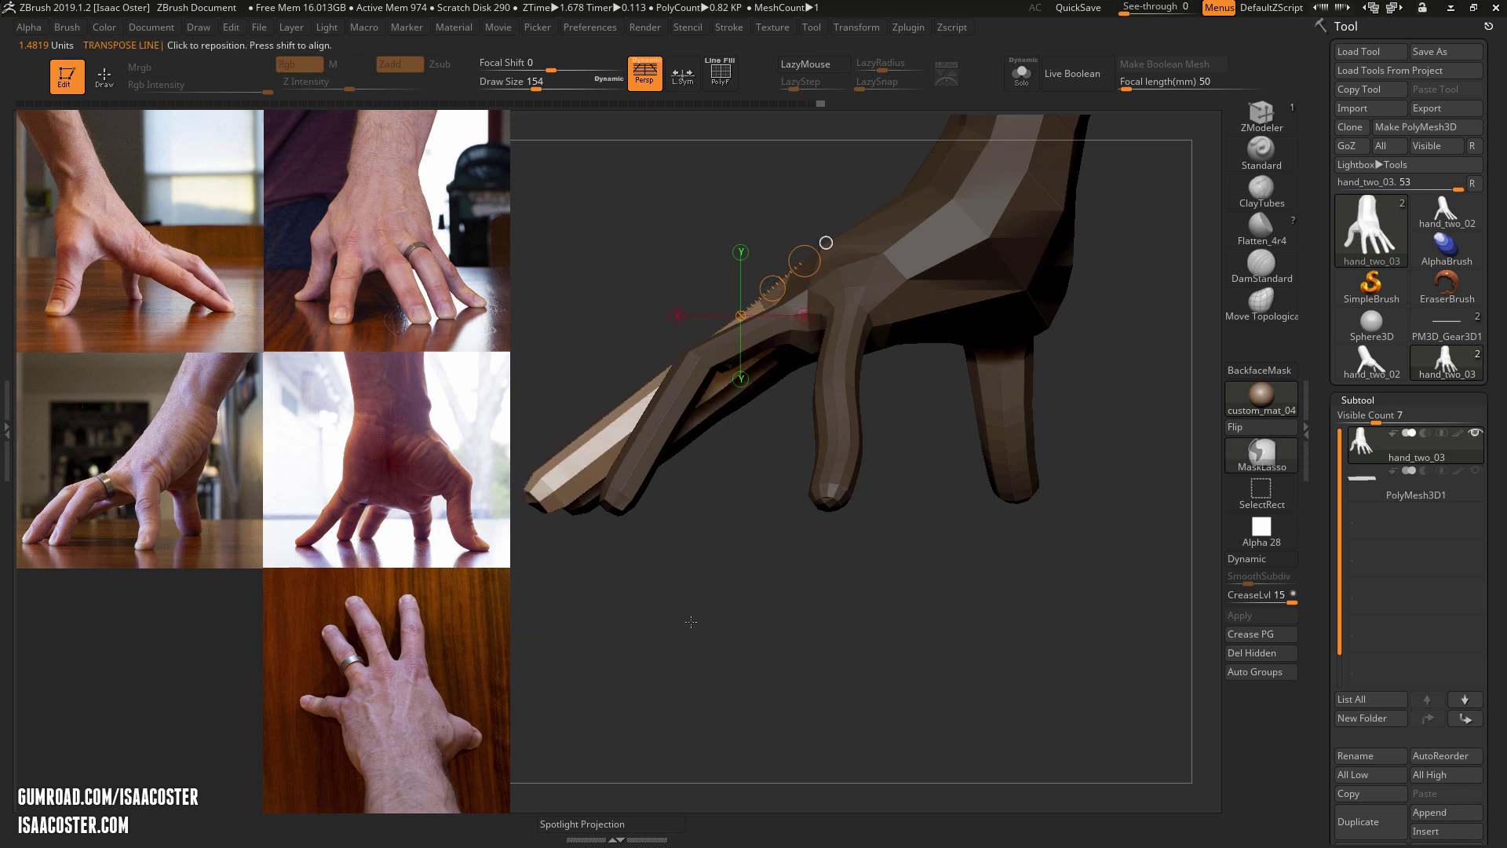
drag(690, 621, 907, 302)
drag(942, 549, 738, 643)
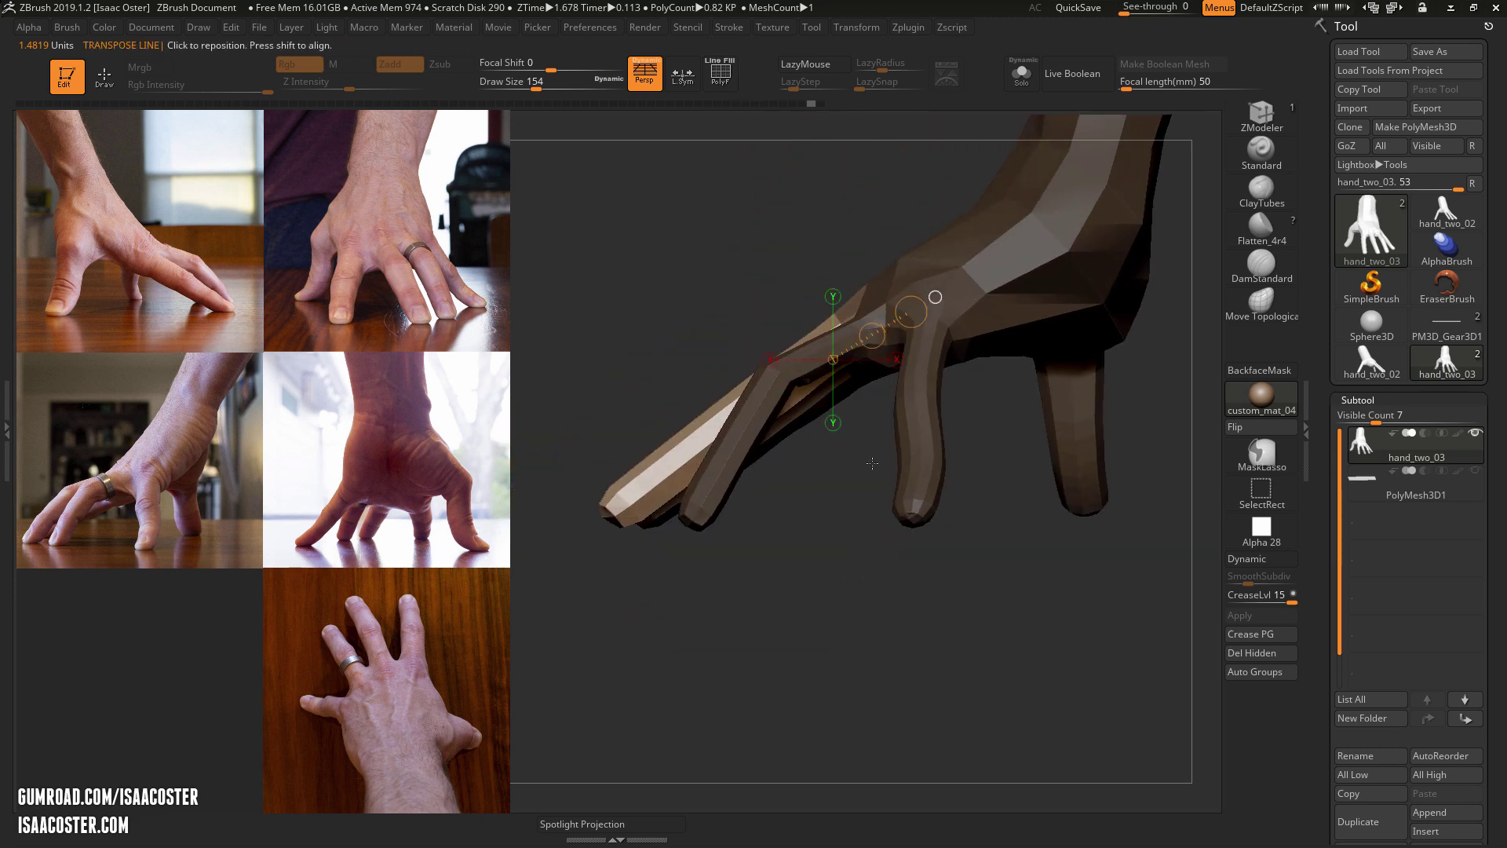
drag(871, 335, 853, 308)
drag(842, 605, 822, 531)
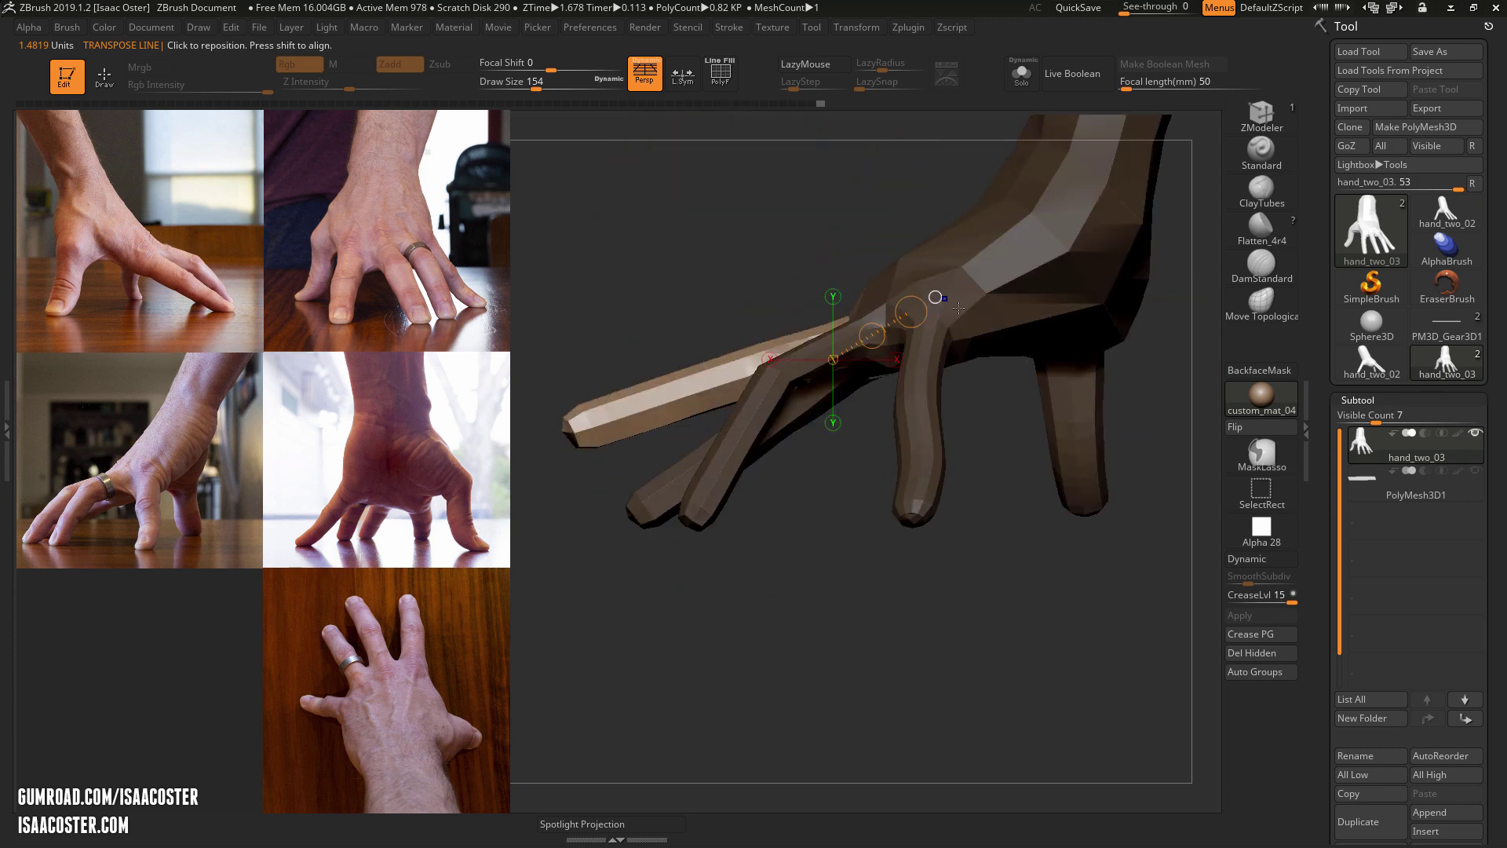
shift+drag(959, 308, 956, 203)
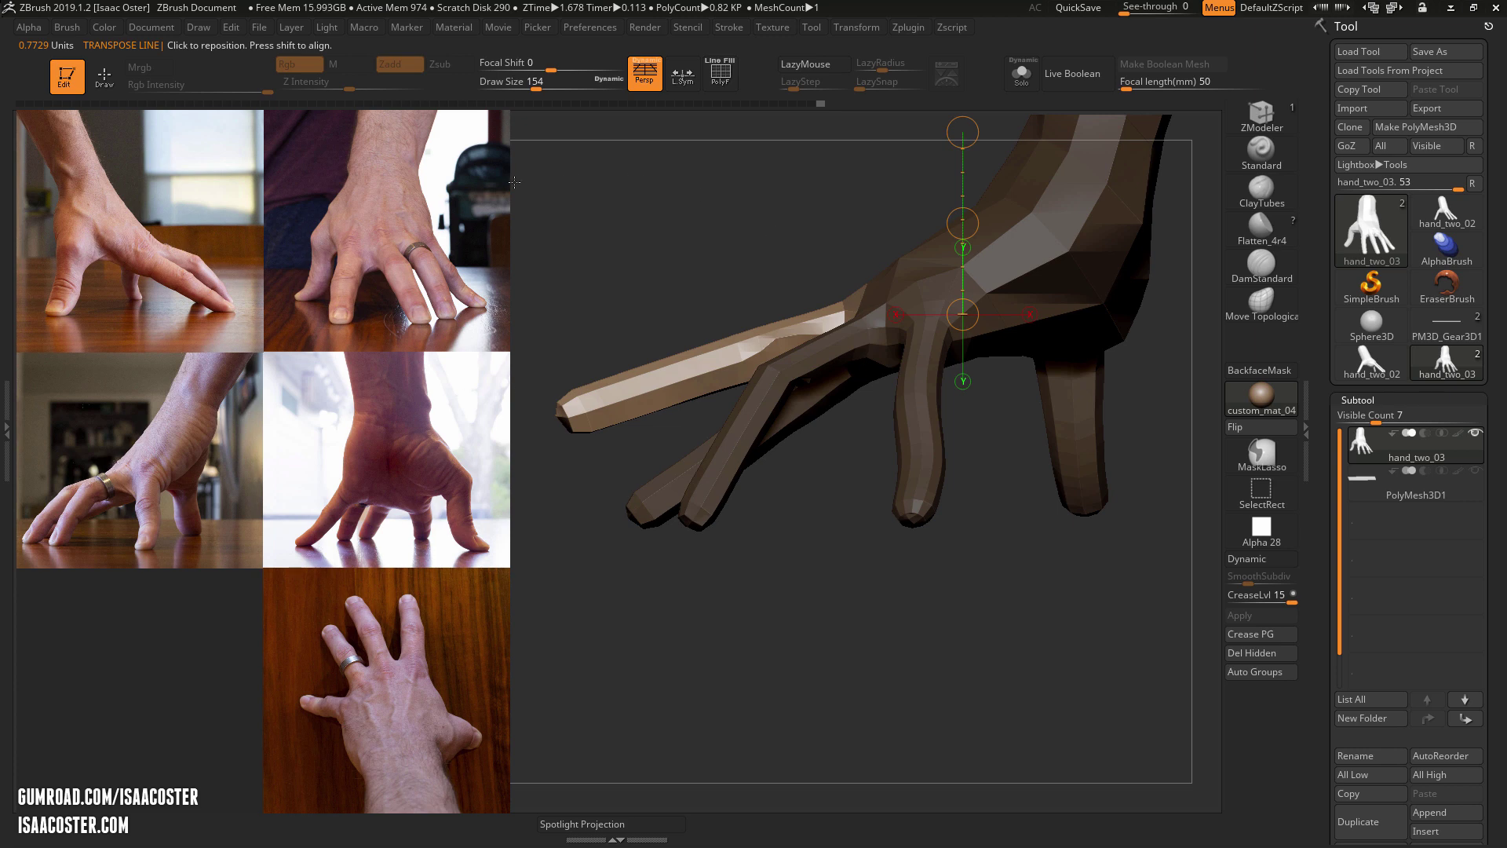
drag(963, 222, 961, 222)
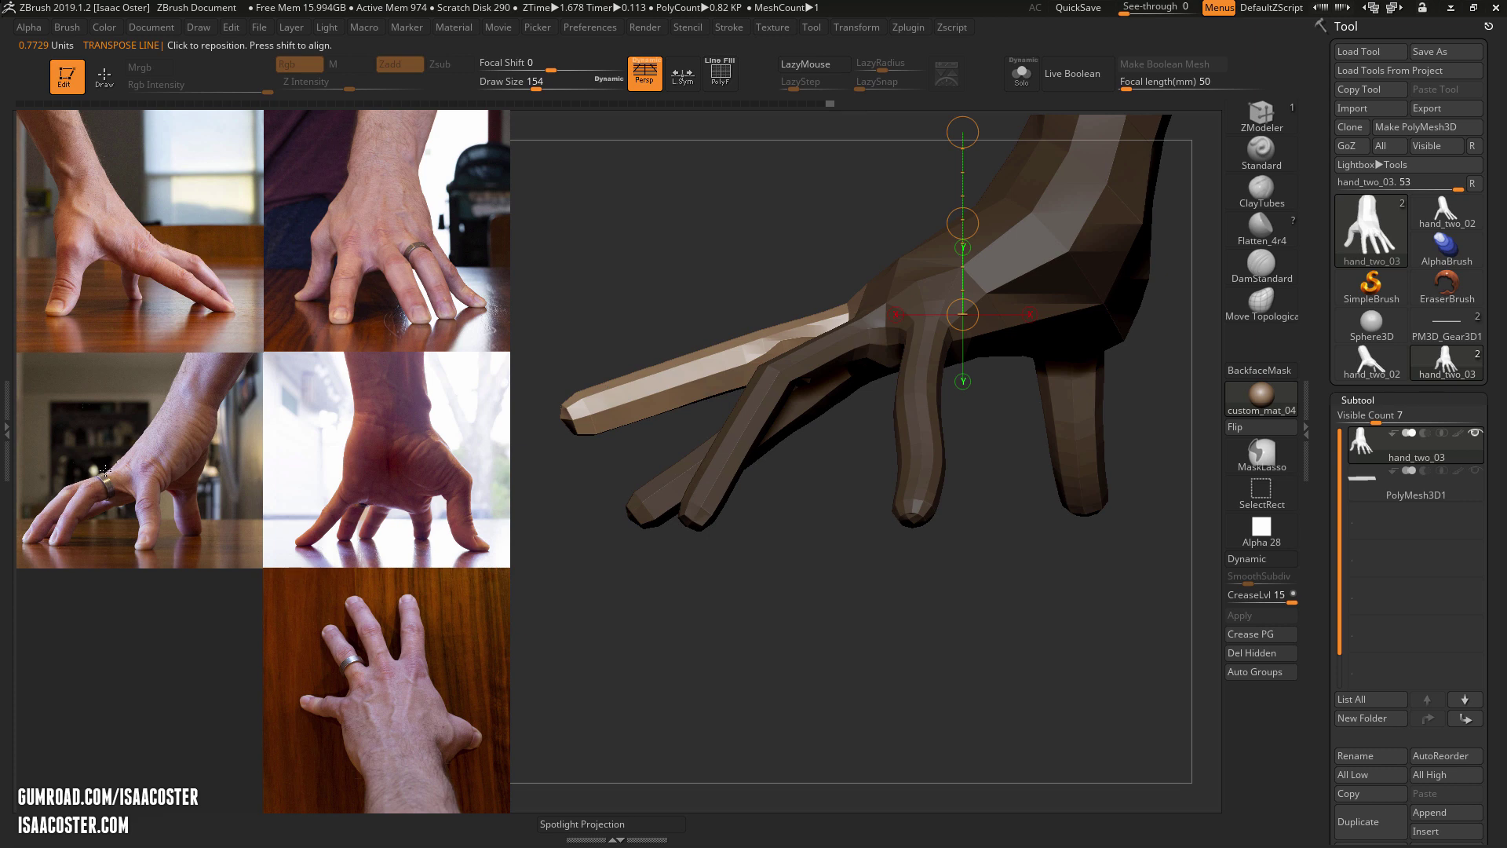
Clear the mask and mask the whole hand again except the outer half of the middle finger.
alt+drag(828, 236, 766, 408)
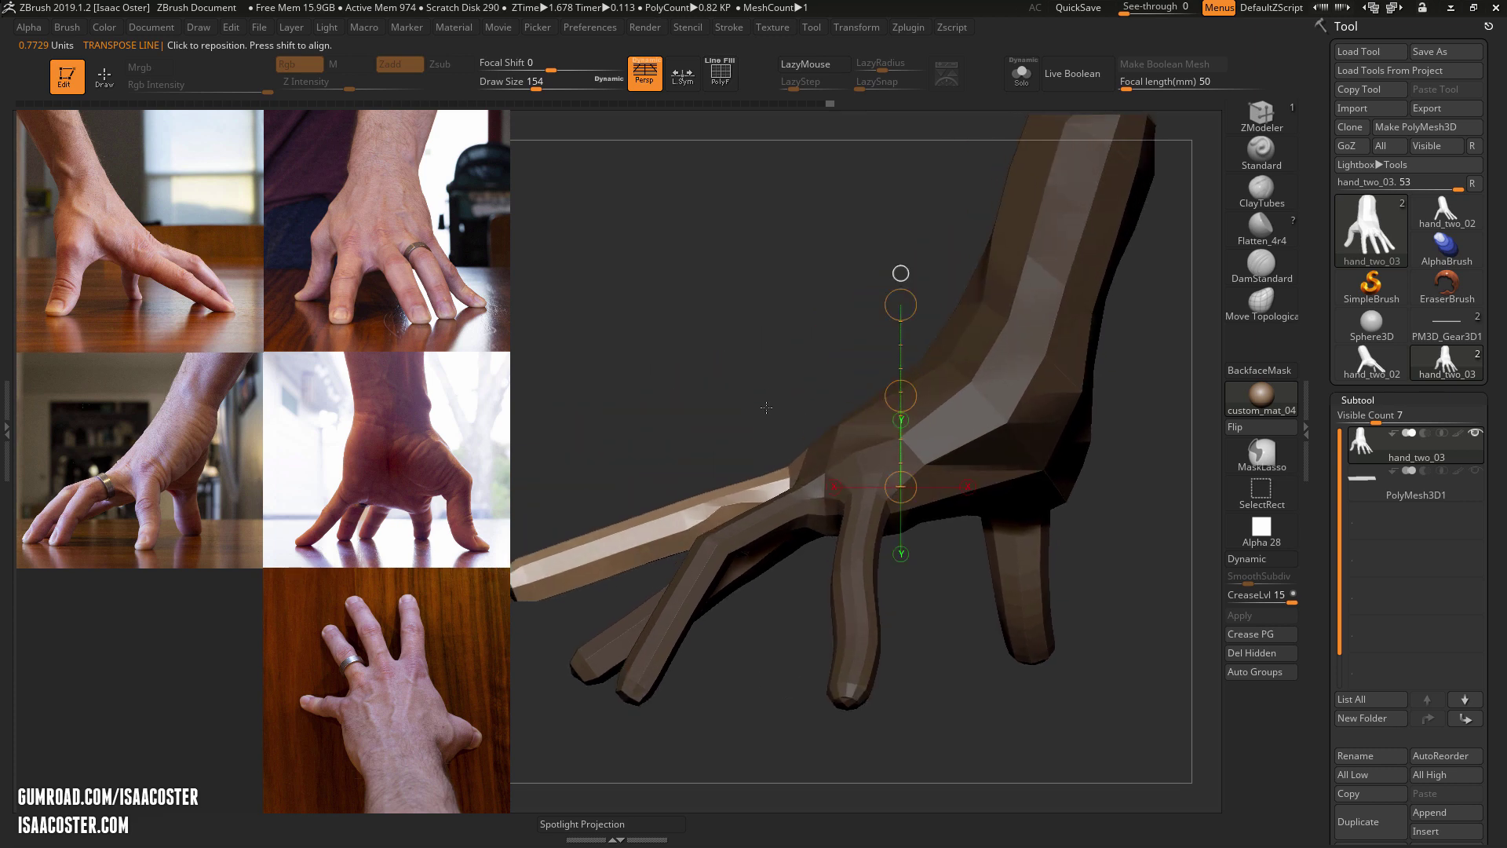
drag(789, 476, 782, 726)
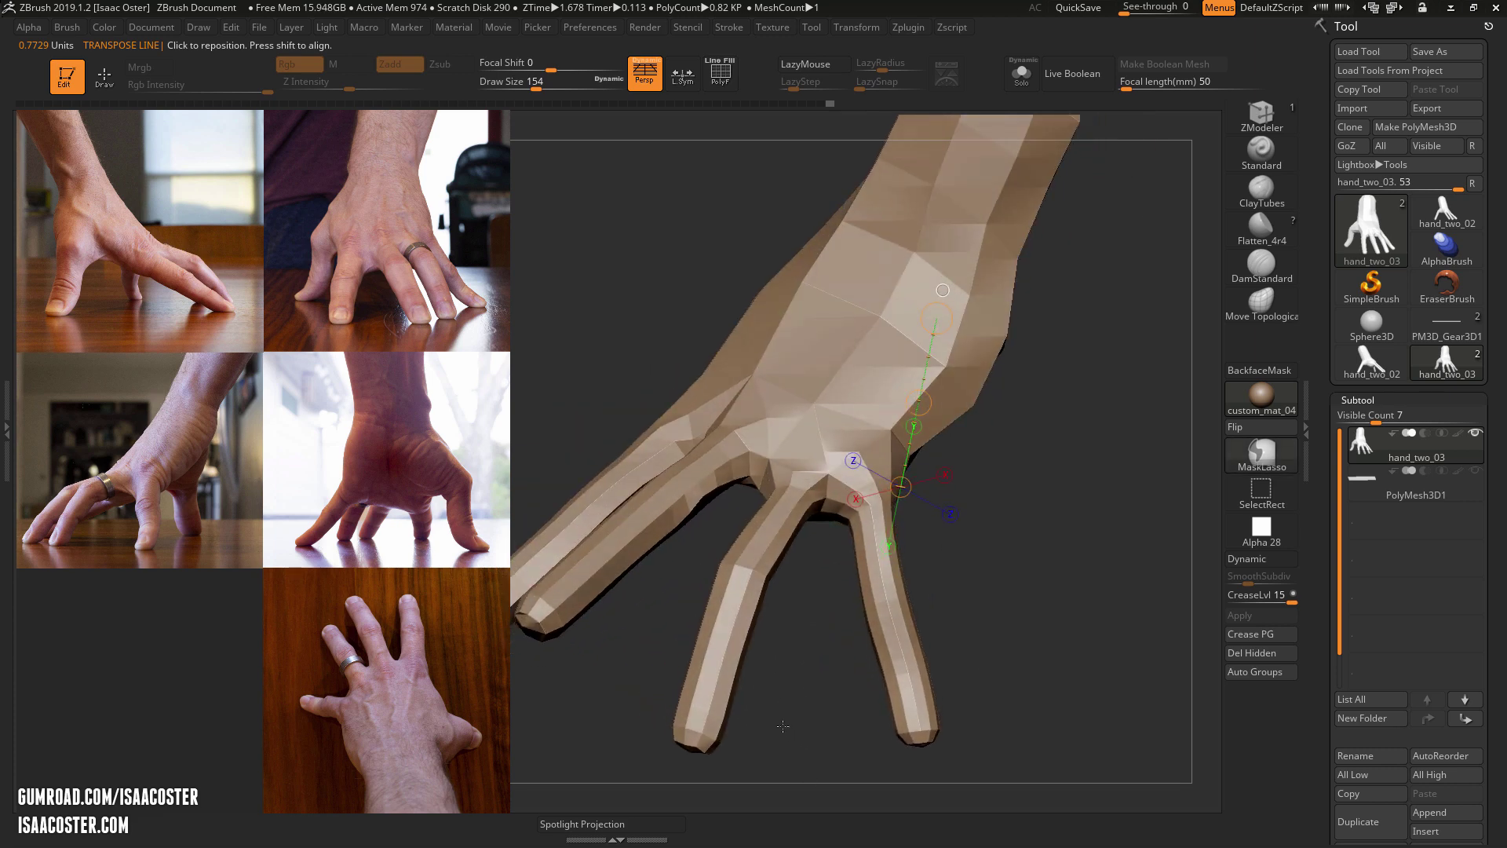
mouse_move(651, 811)
ctrl+mouse_down()
mouse_move(706, 581)
mouse_move(769, 483)
mouse_move(820, 471)
mouse_move(811, 583)
mouse_move(890, 379)
ctrl+mouse_up()
drag(787, 350, 792, 414)
drag(791, 661, 748, 425)
key(shift+f)
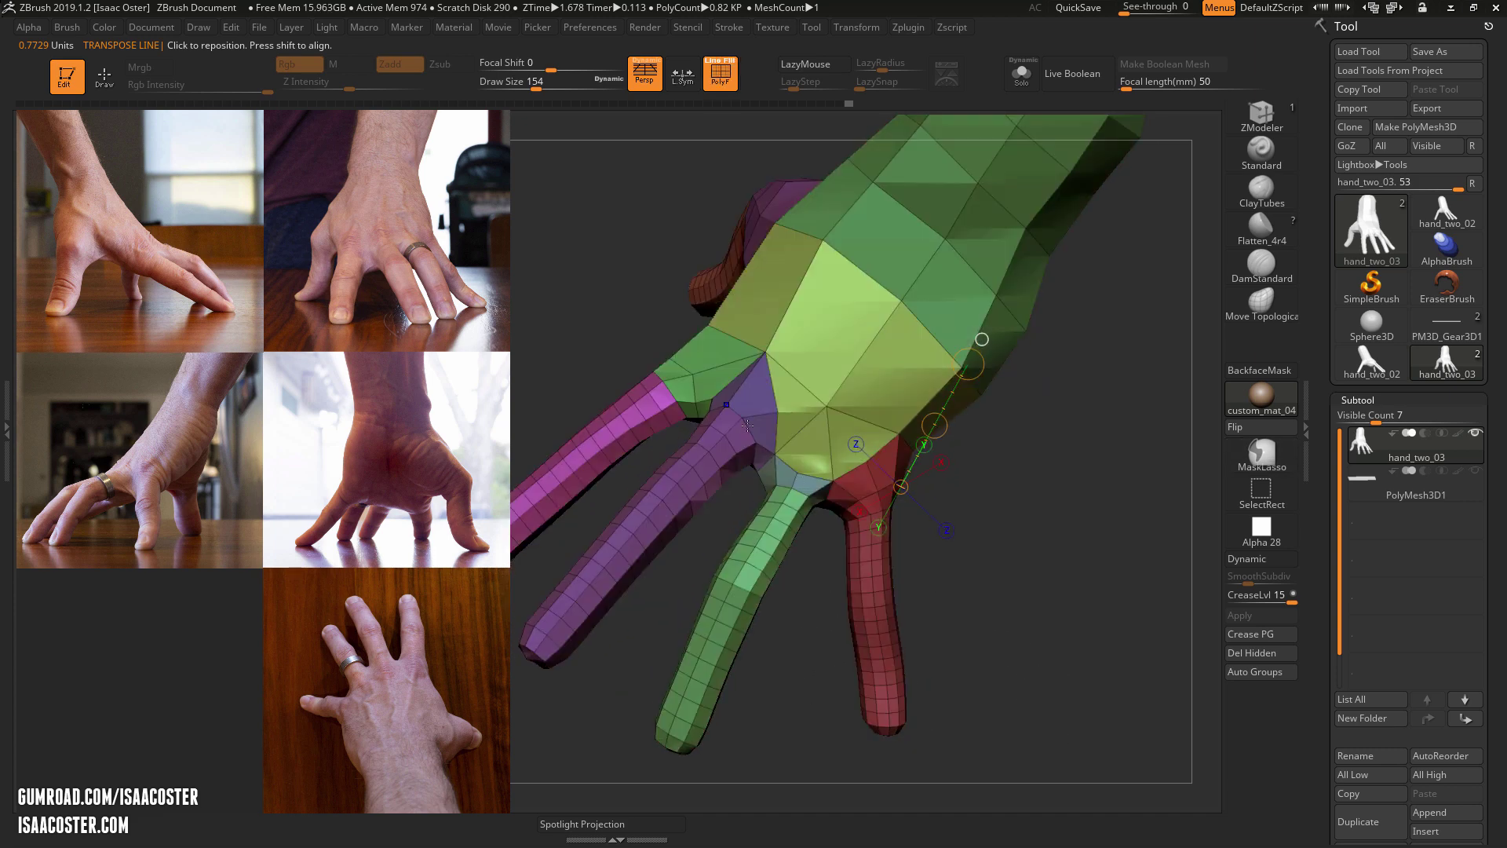
key(shift+f)
mouse_move(1002, 524)
mouse_down()
mouse_move(1056, 562)
mouse_move(1013, 715)
mouse_move(862, 652)
mouse_move(978, 738)
mouse_move(760, 697)
mouse_move(777, 572)
mouse_move(749, 588)
mouse_up()
key(q)
key(w)
mouse_move(860, 494)
ctrl+mouse_down()
mouse_move(811, 704)
mouse_move(741, 411)
mouse_move(858, 434)
mouse_move(861, 568)
mouse_move(927, 441)
ctrl+mouse_up()
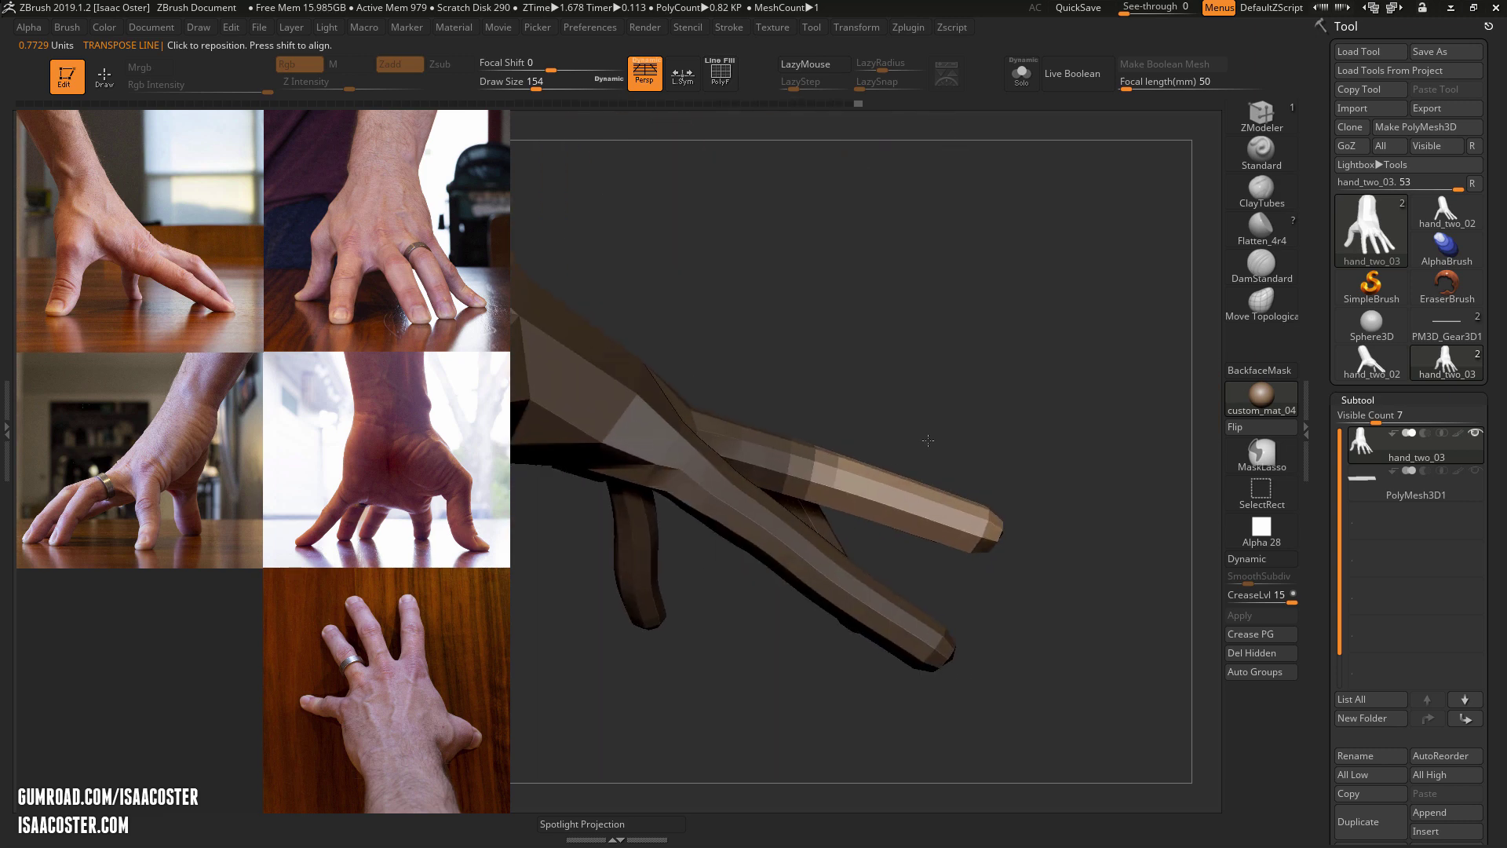
Bend the middle finger's outer half down at its middle joint, show the table slab, and clear the mask.
click(810, 479)
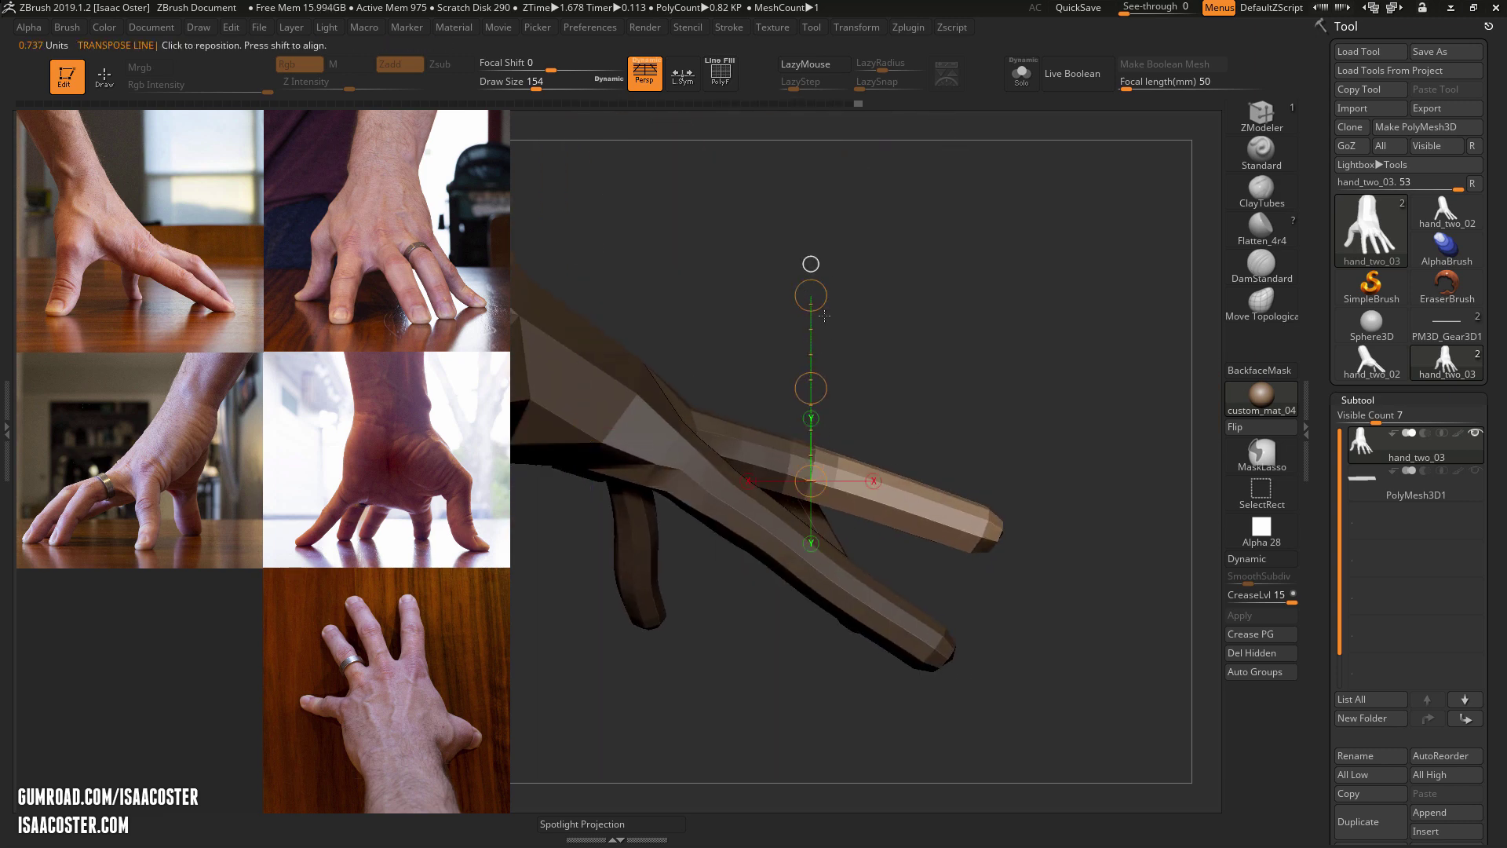
drag(811, 295, 904, 367)
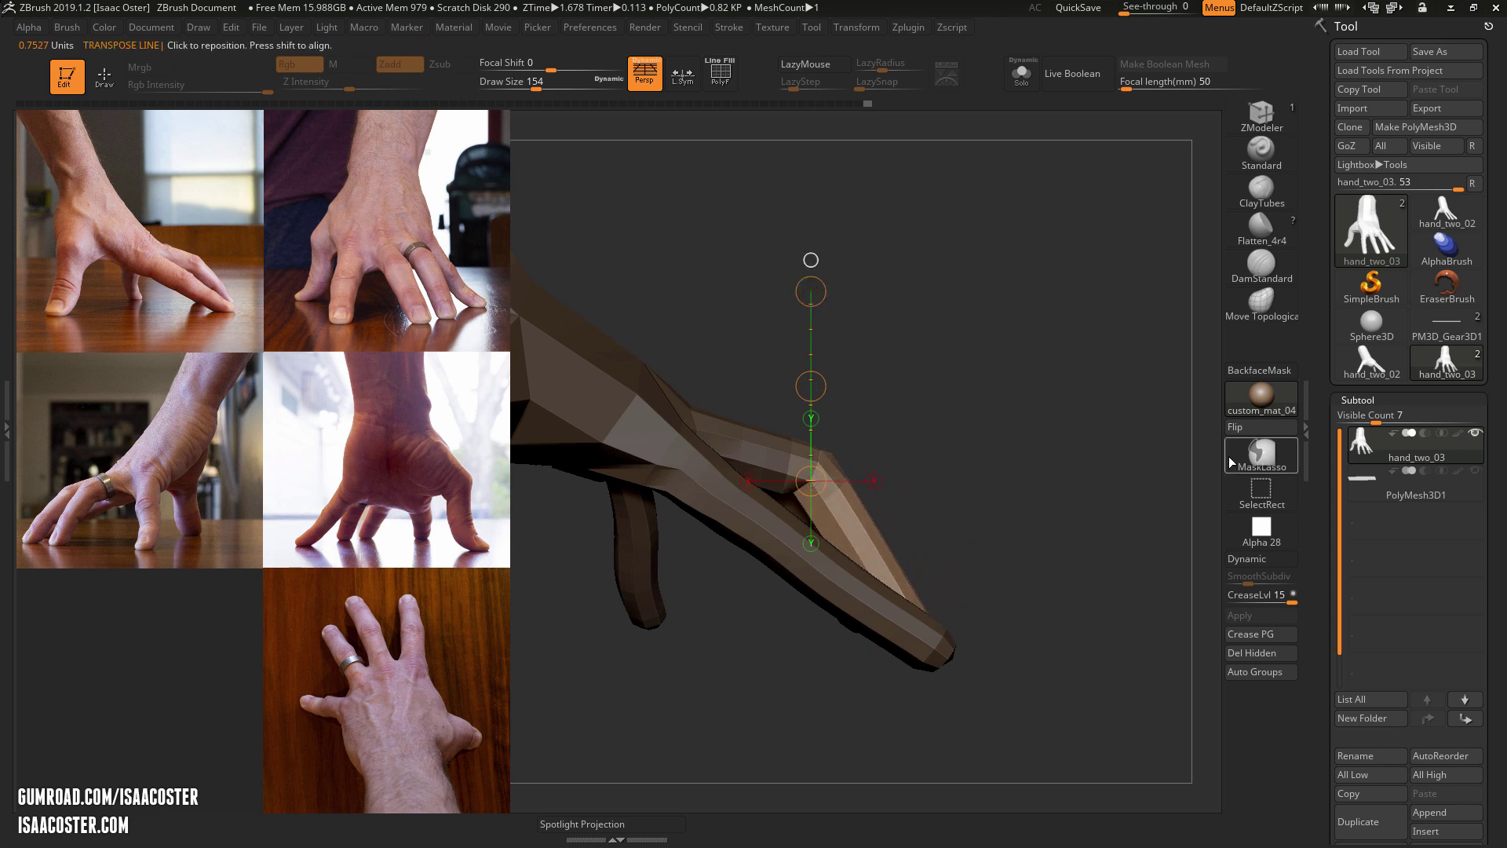
click(1473, 471)
drag(1200, 459, 1099, 436)
ctrl+drag(1118, 423, 1132, 497)
mouse_move(1116, 355)
mouse_down()
mouse_move(1114, 518)
mouse_move(1118, 377)
mouse_move(1053, 392)
mouse_move(992, 356)
mouse_move(1002, 329)
mouse_move(991, 362)
mouse_move(1042, 323)
mouse_move(923, 318)
mouse_move(1067, 327)
mouse_move(1099, 367)
mouse_move(999, 356)
mouse_move(1075, 301)
mouse_move(908, 440)
mouse_up()
key(q)
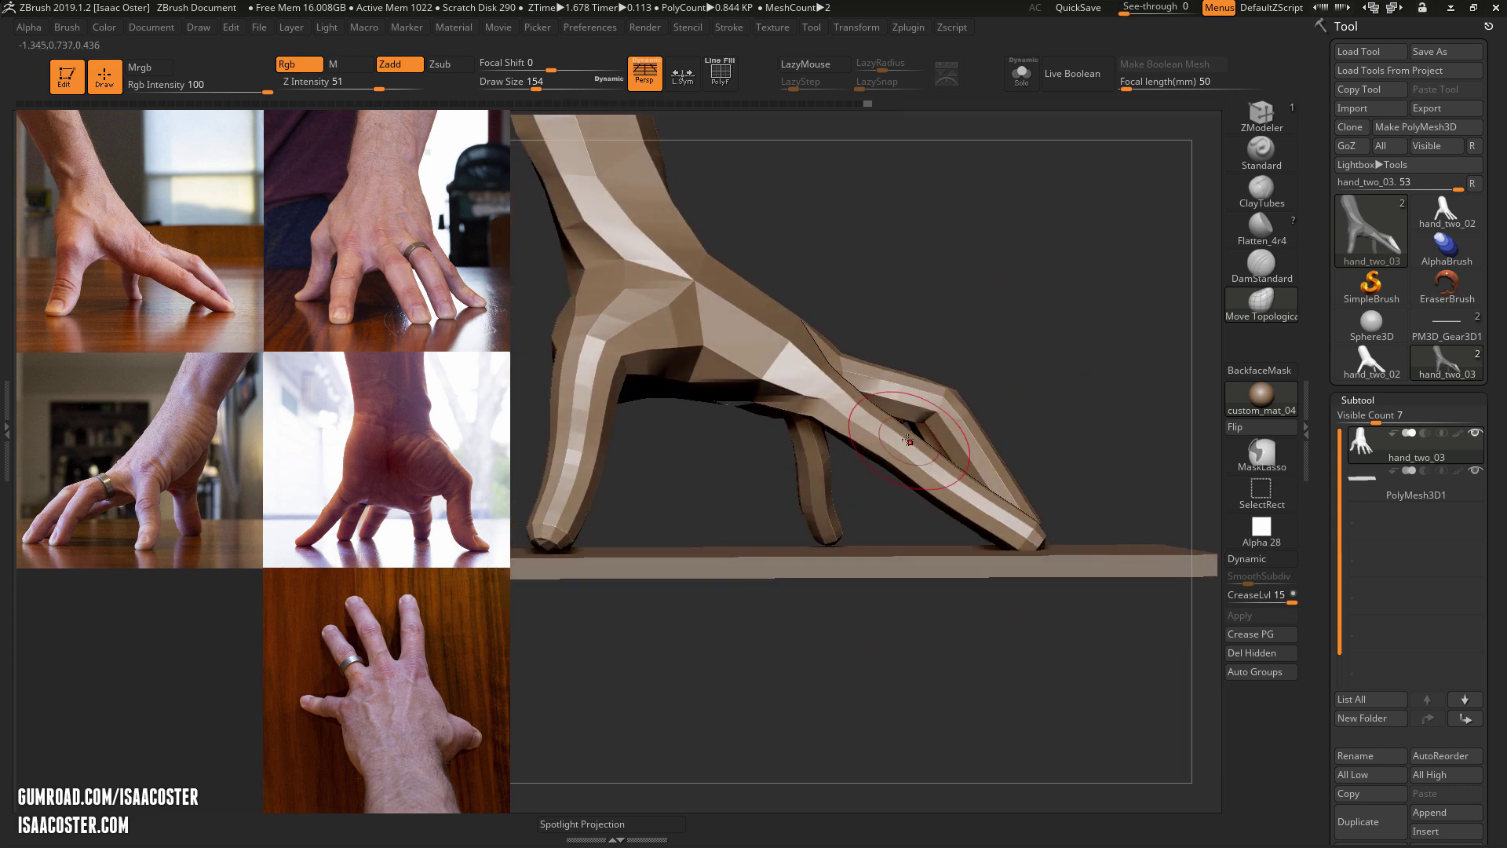
Reshape the bent middle finger with Move Topological at draw sizes 223 and 158 to match the reference photos.
mouse_move(1027, 303)
mouse_down()
mouse_move(867, 329)
mouse_move(843, 302)
mouse_move(1024, 294)
mouse_move(873, 360)
mouse_up()
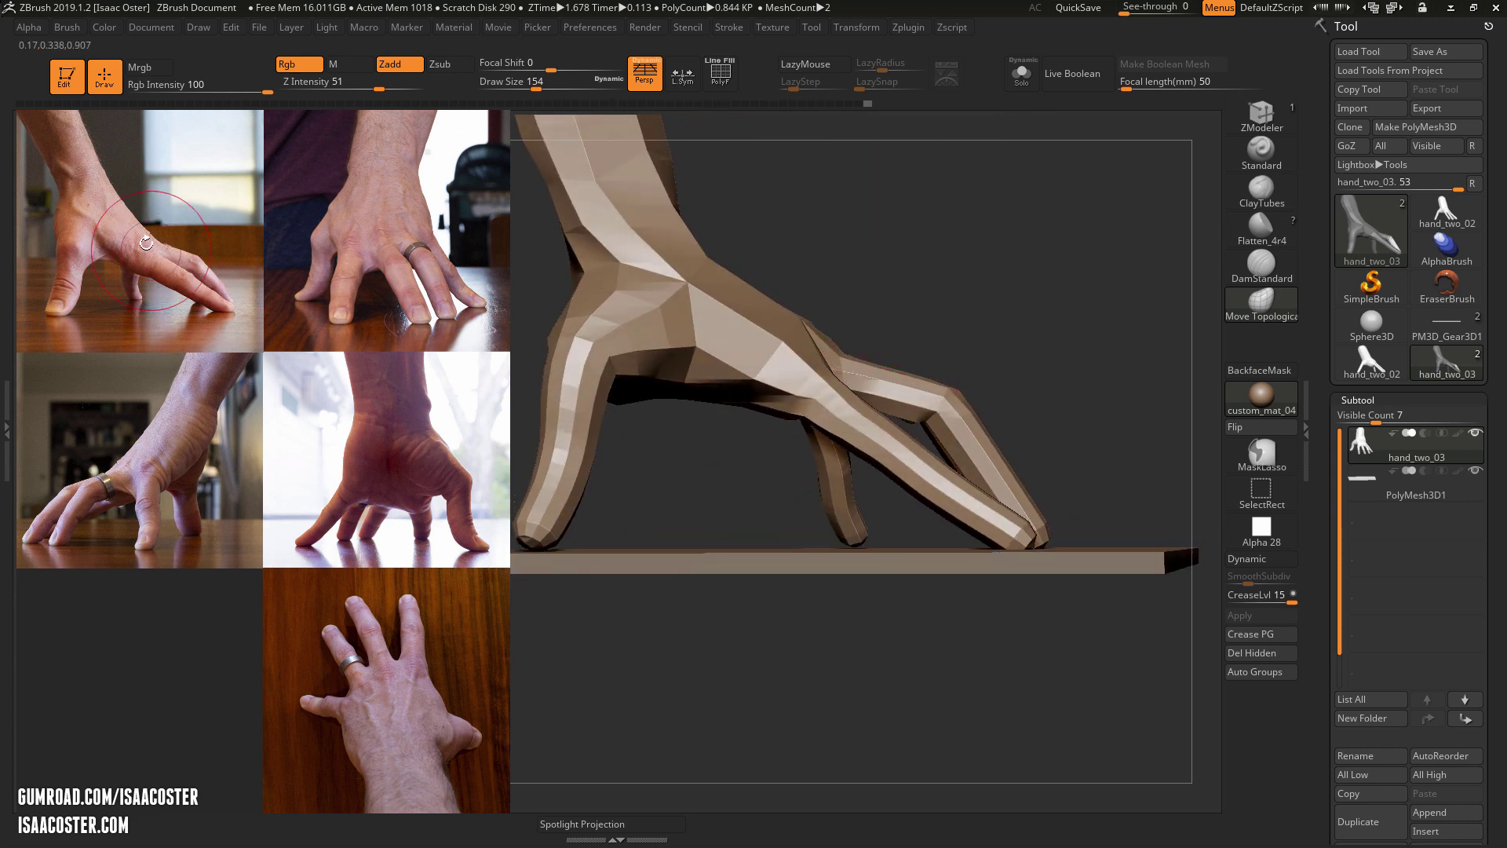
drag(831, 267, 859, 373)
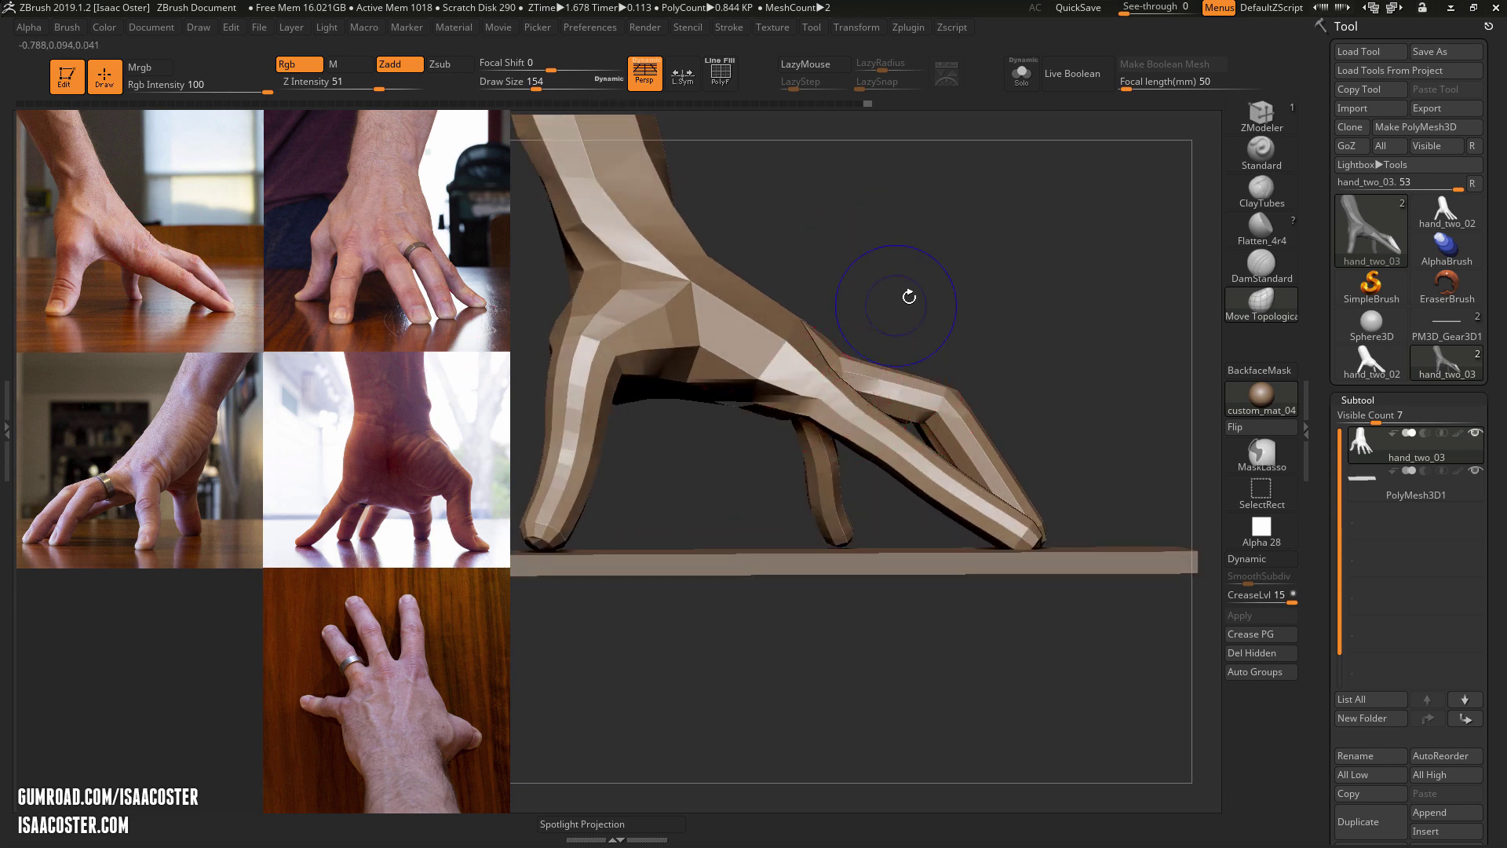
drag(909, 297, 910, 362)
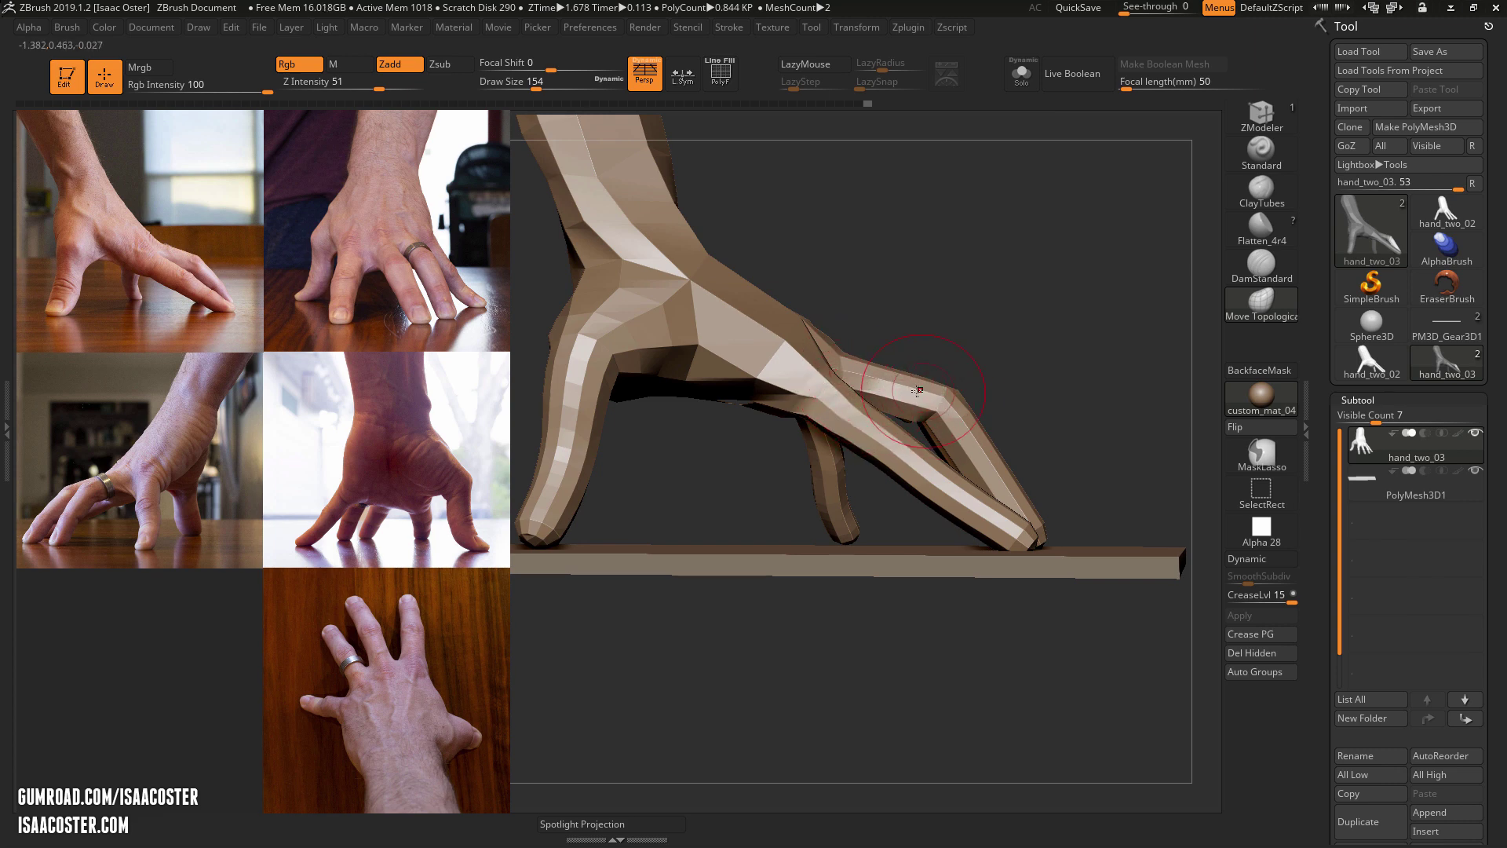
shift+drag(942, 310, 965, 340)
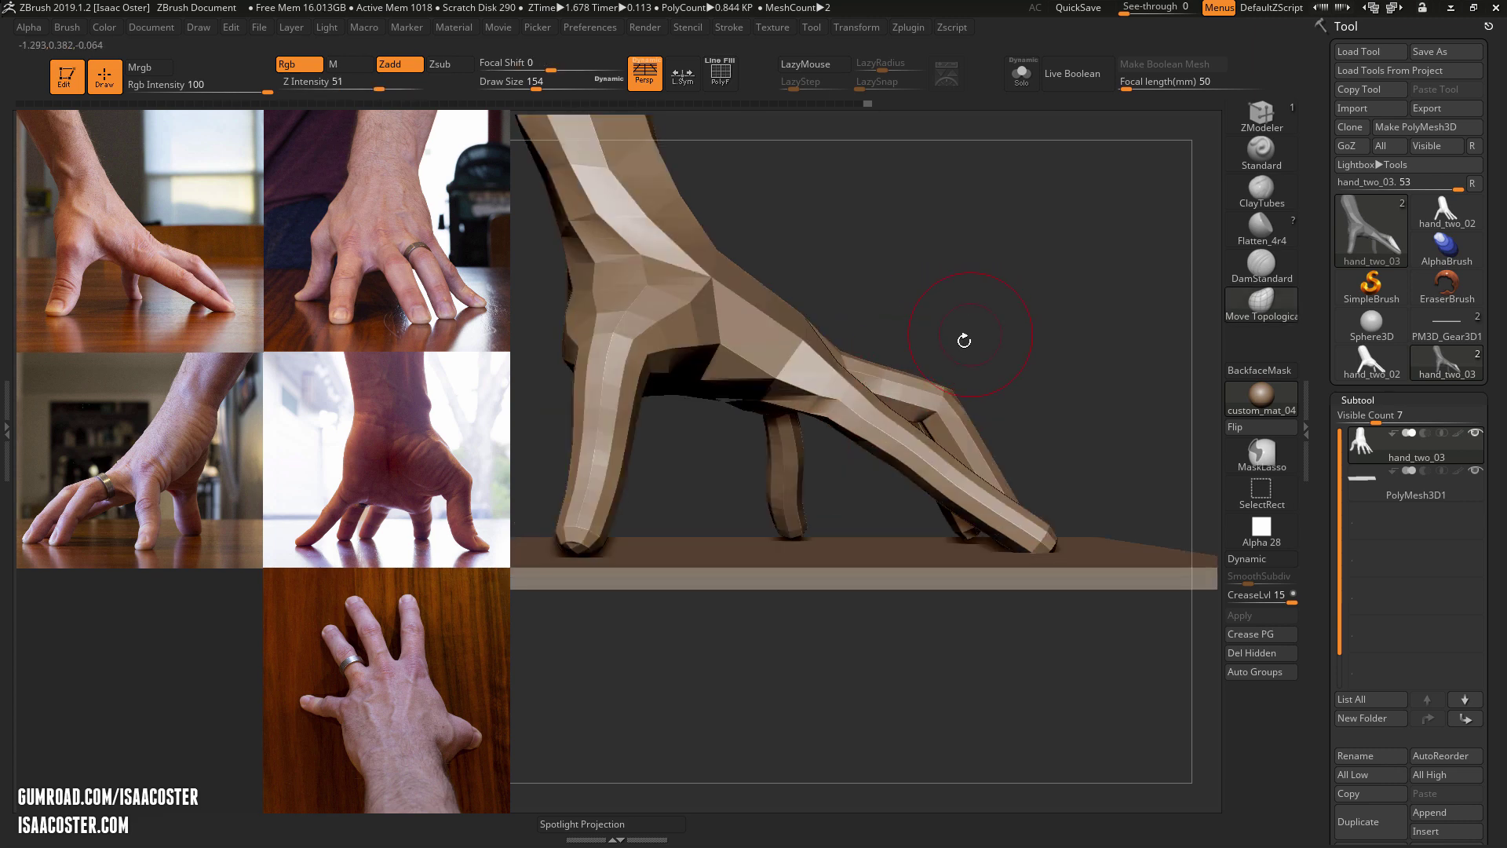
key(s)
mouse_move(890, 421)
mouse_down()
mouse_move(906, 423)
mouse_move(904, 445)
mouse_up()
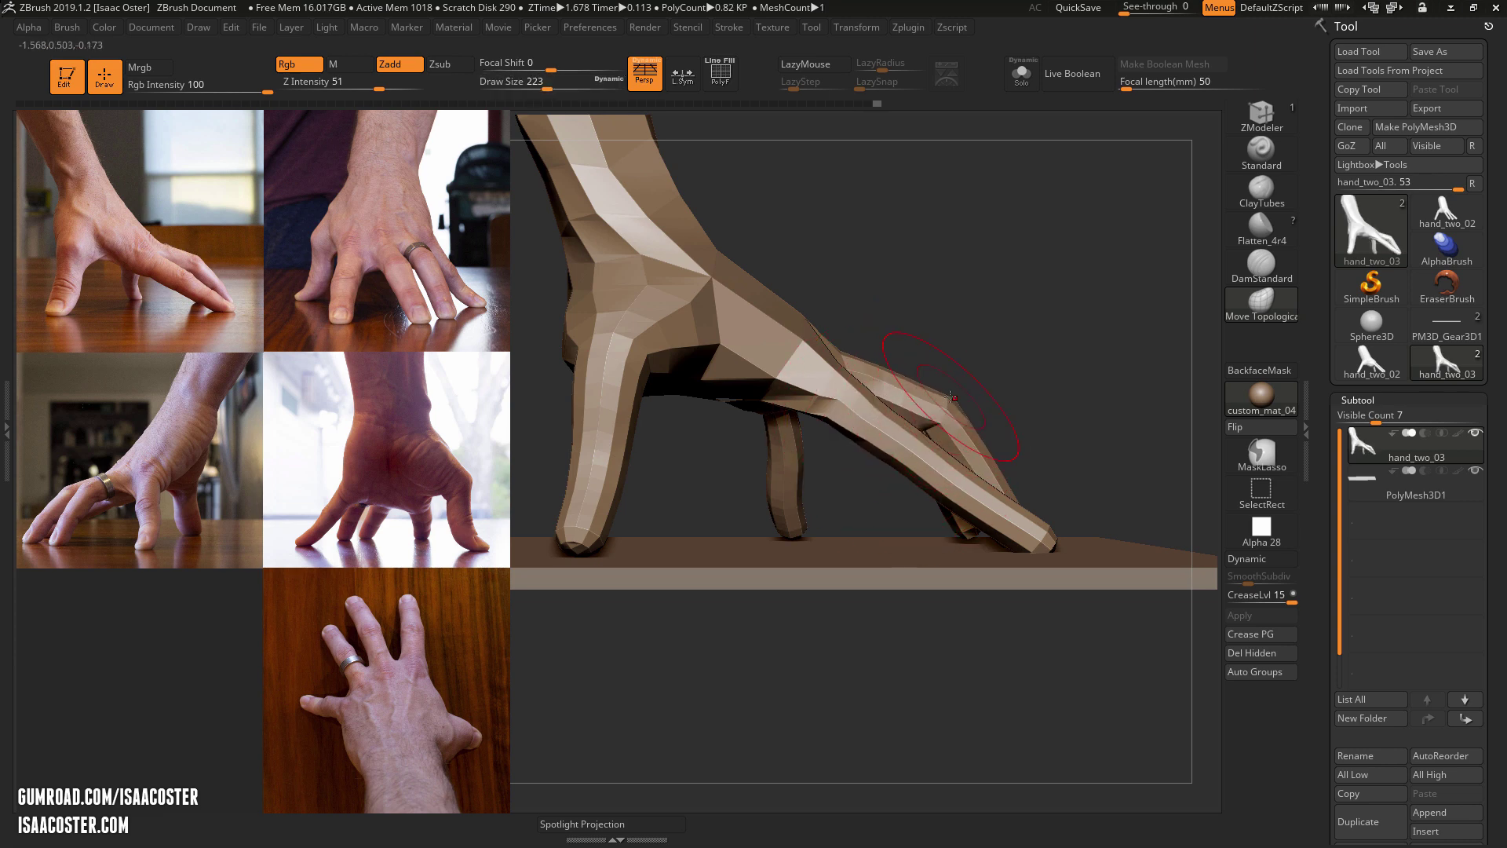
mouse_move(990, 322)
mouse_down()
mouse_move(879, 345)
mouse_move(895, 336)
mouse_up()
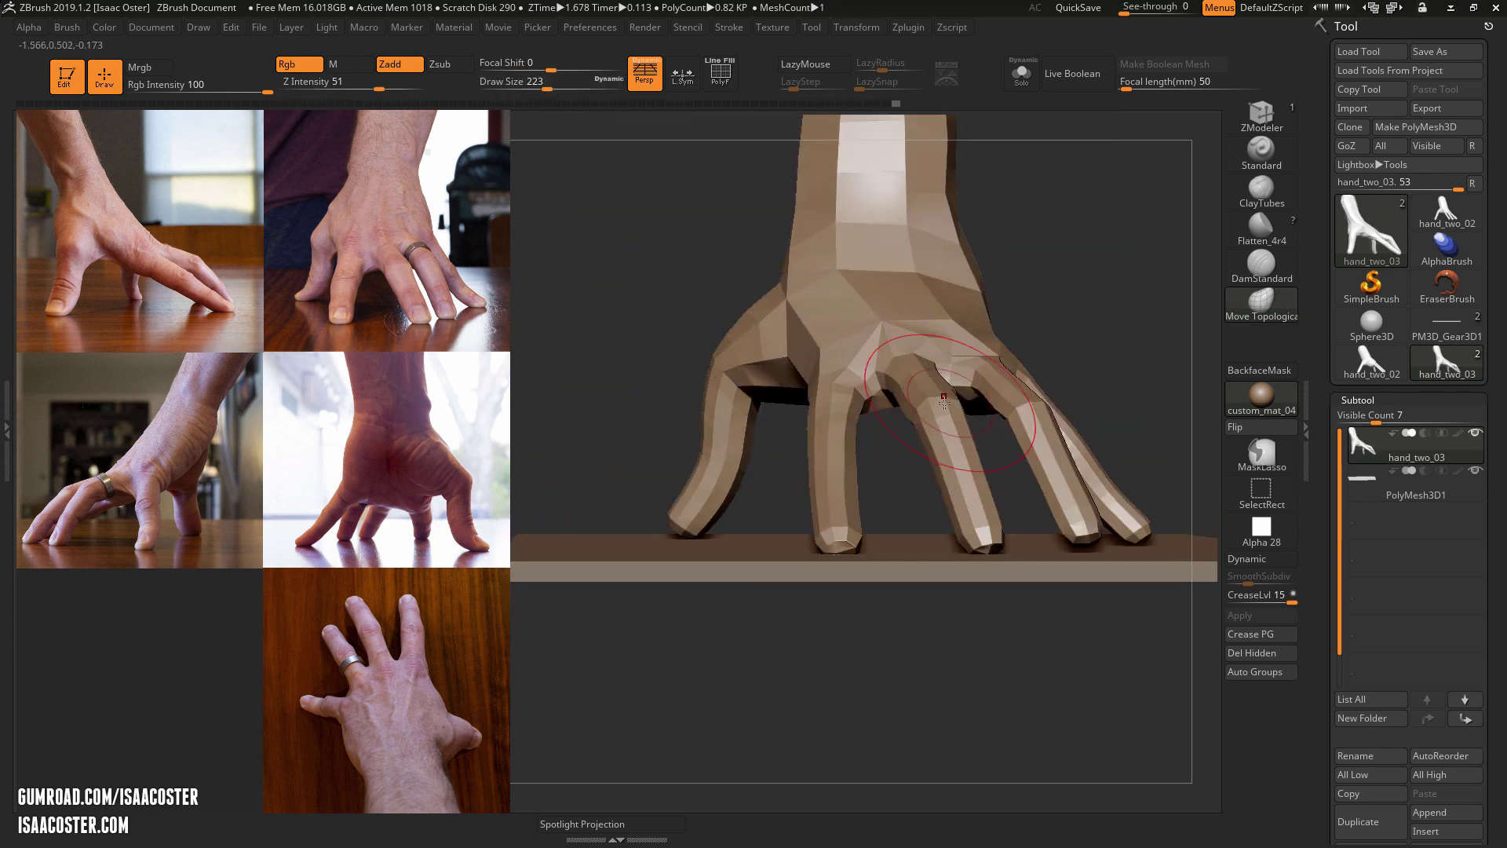
mouse_move(1093, 364)
mouse_down()
mouse_move(969, 333)
mouse_move(656, 330)
mouse_move(672, 293)
mouse_up()
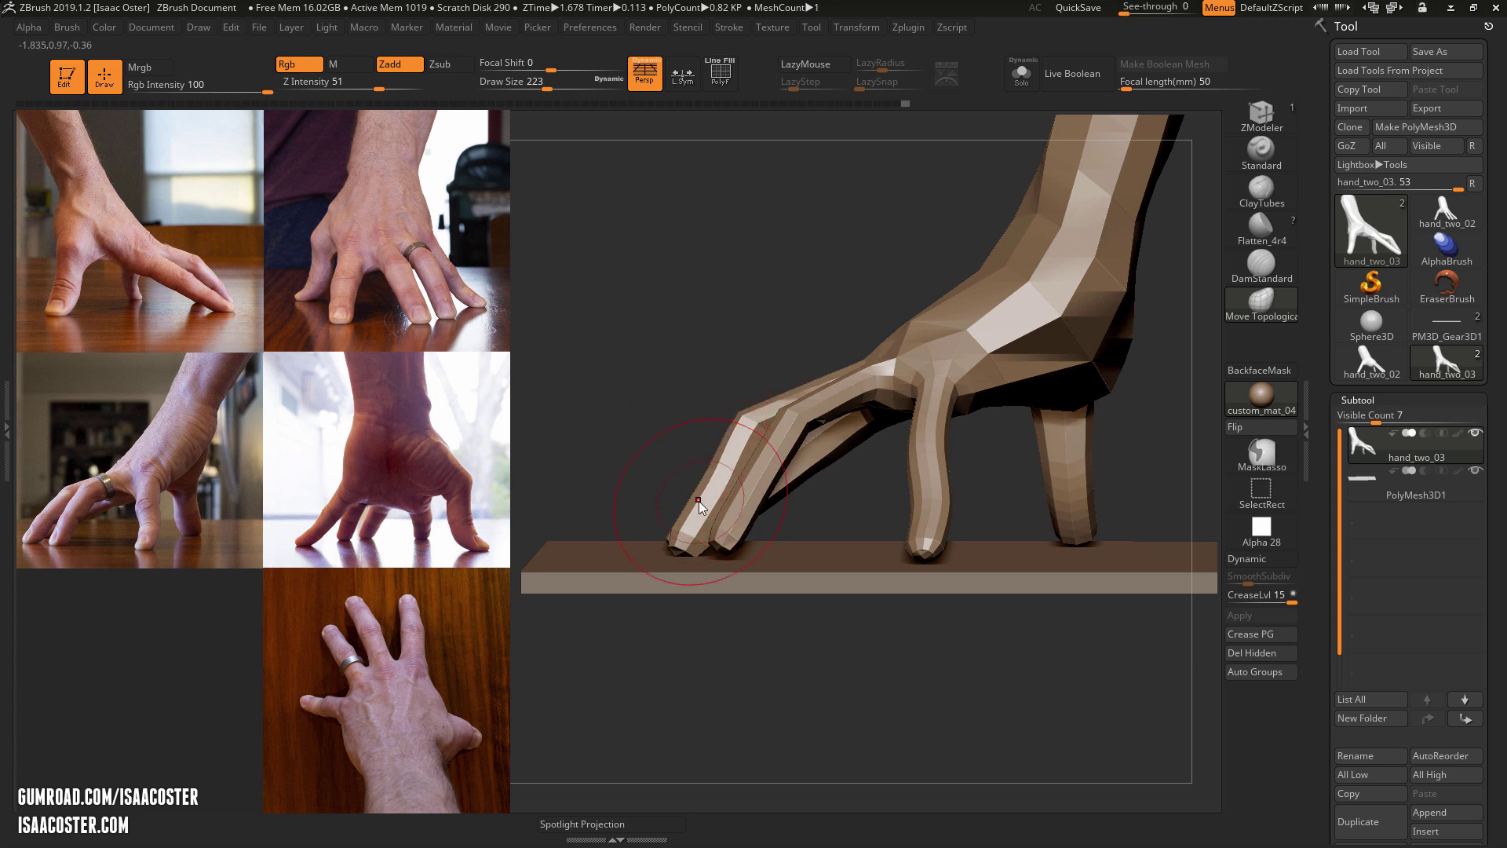
key(bracketleft)
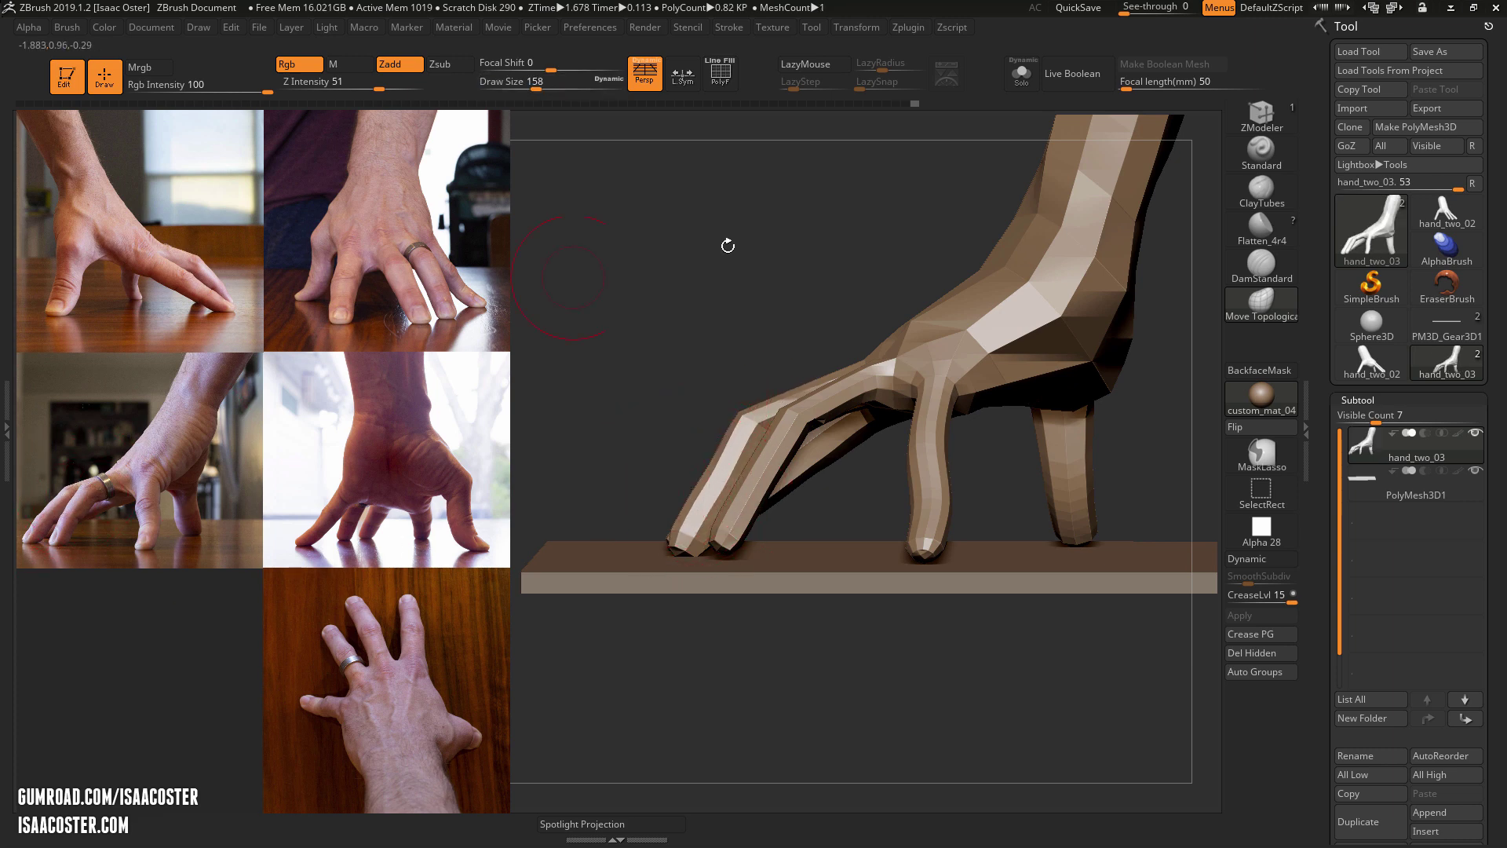
Mask the whole hand except the ring finger from its base knuckle to the tip.
mouse_move(786, 365)
mouse_down()
mouse_move(1037, 359)
mouse_move(963, 309)
mouse_move(946, 463)
mouse_up()
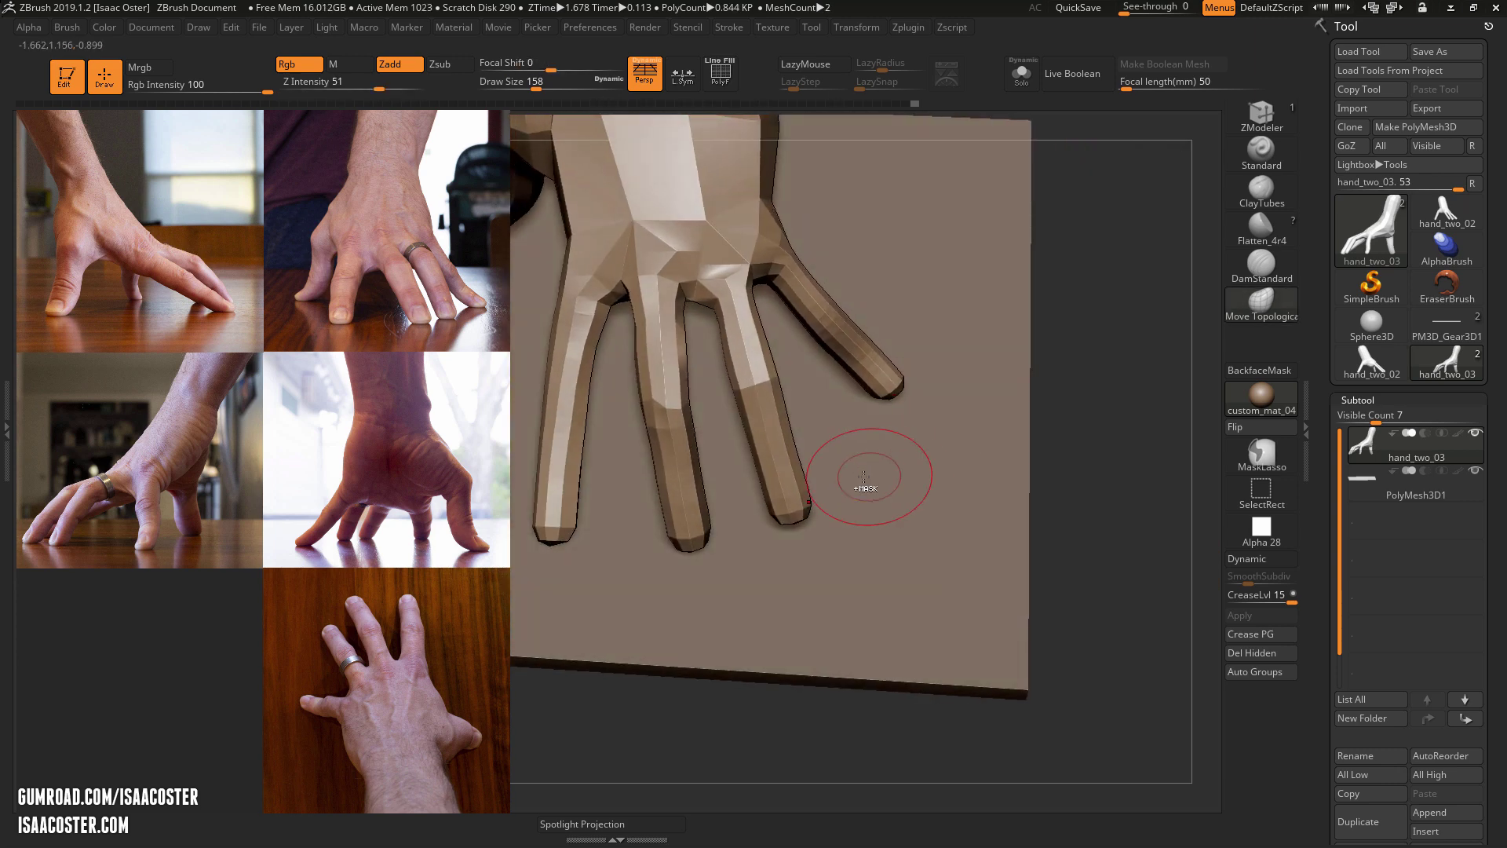
mouse_move(859, 486)
ctrl+mouse_down()
mouse_move(767, 600)
mouse_move(683, 270)
mouse_move(808, 271)
ctrl+mouse_up()
ctrl+drag(895, 213, 934, 306)
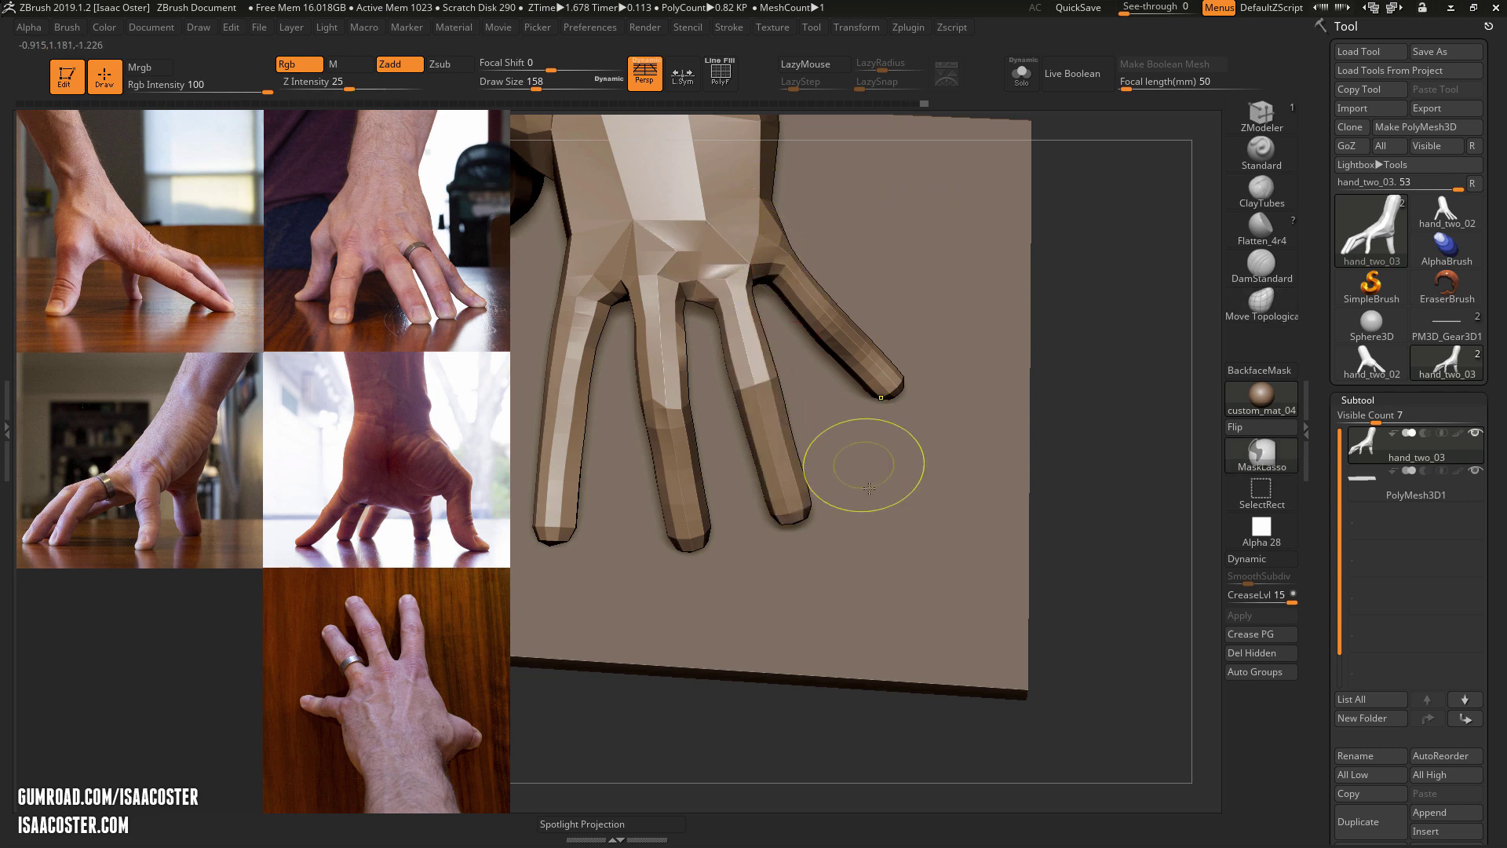
mouse_move(863, 470)
ctrl+mouse_down()
mouse_move(722, 469)
mouse_move(702, 298)
mouse_move(788, 284)
ctrl+mouse_up()
ctrl+click(1069, 345)
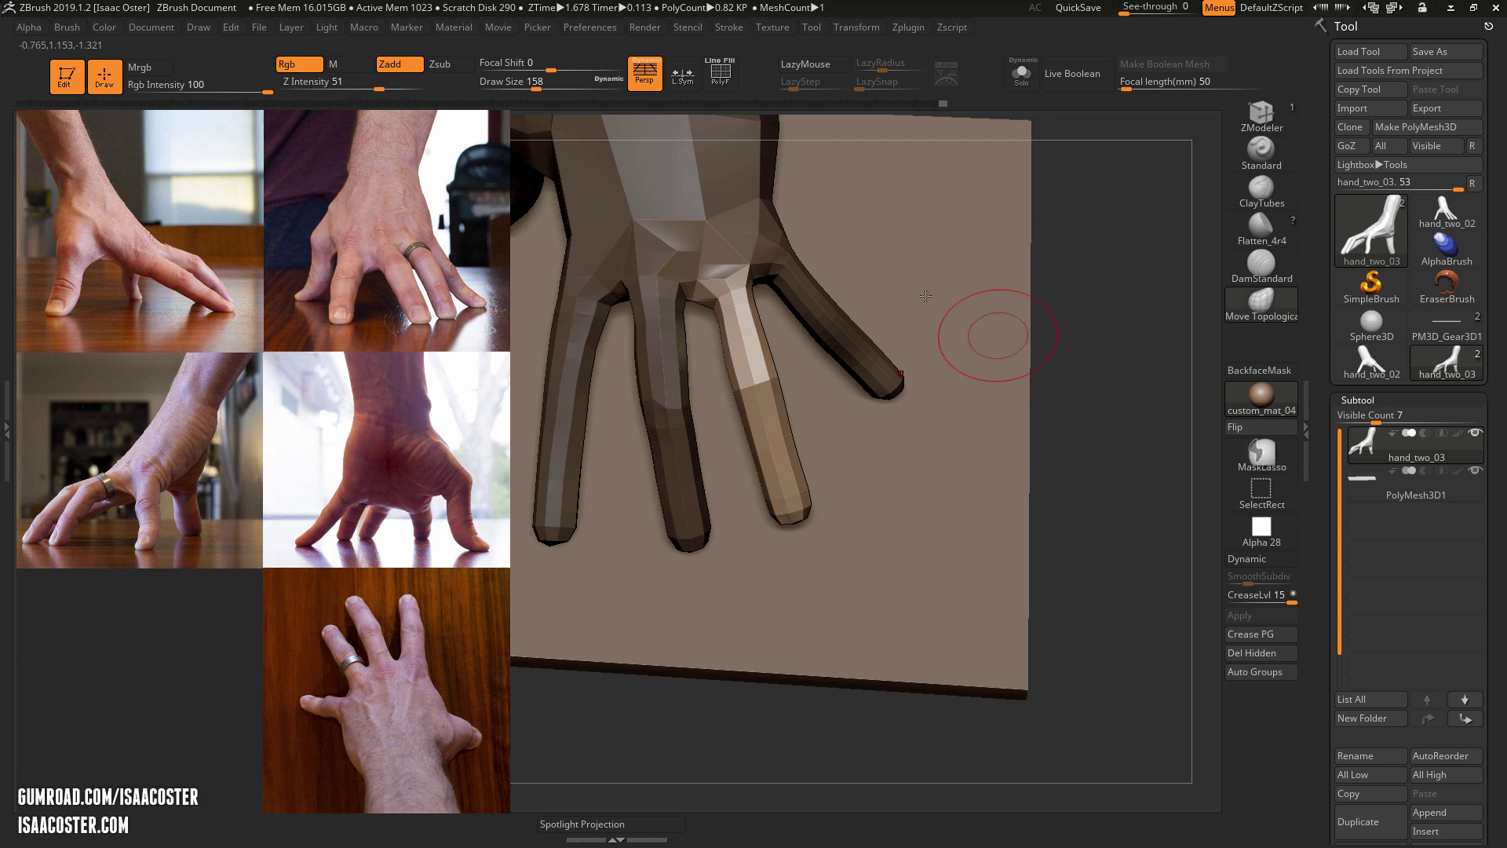
Spin the ring finger slightly at its base knuckle along a sideways transpose line and clear the mask.
key(w)
drag(729, 292, 1107, 225)
drag(1091, 502, 831, 514)
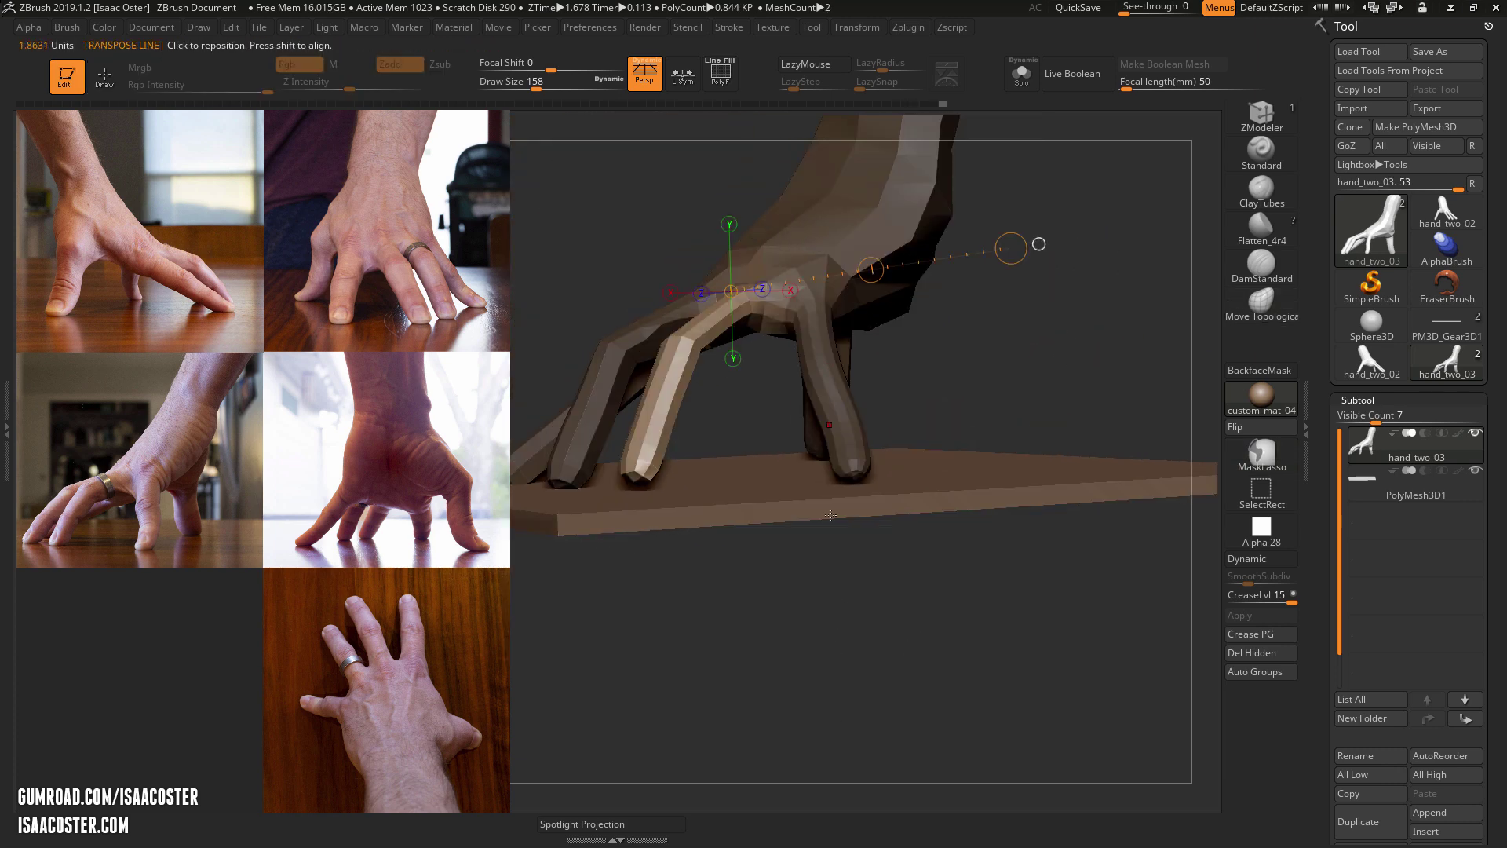
mouse_move(868, 269)
mouse_down()
mouse_move(899, 239)
mouse_move(870, 269)
mouse_up()
mouse_move(1069, 328)
mouse_down()
mouse_move(1078, 362)
mouse_move(1021, 346)
mouse_move(991, 383)
mouse_move(981, 357)
mouse_move(894, 345)
mouse_move(887, 396)
mouse_move(789, 385)
mouse_up()
key(q)
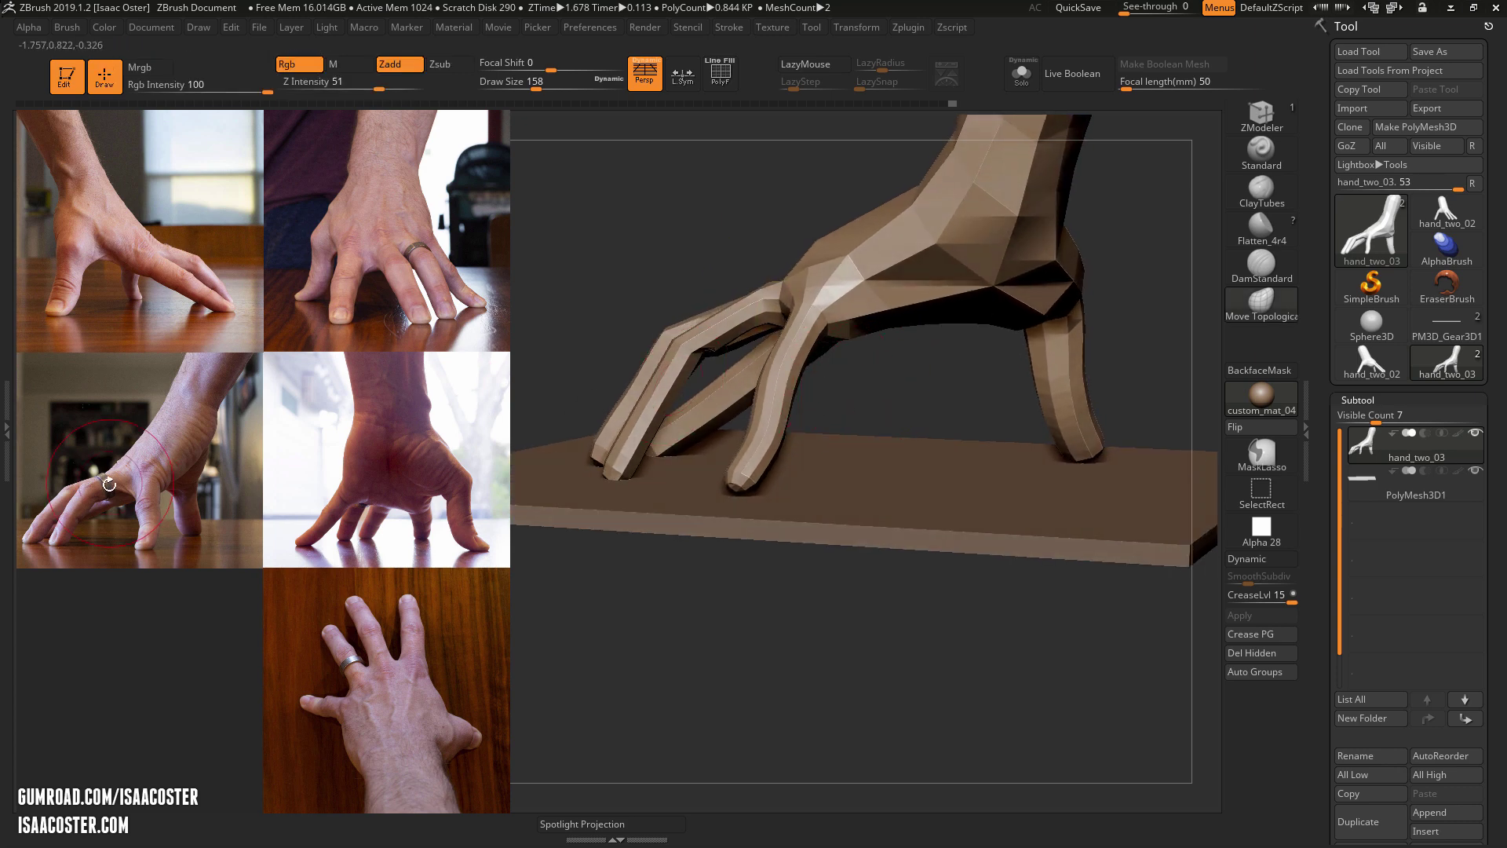
Reshape the heel of the palm near the wrist with the Move Topological brush at draw size 217.
drag(770, 201, 705, 226)
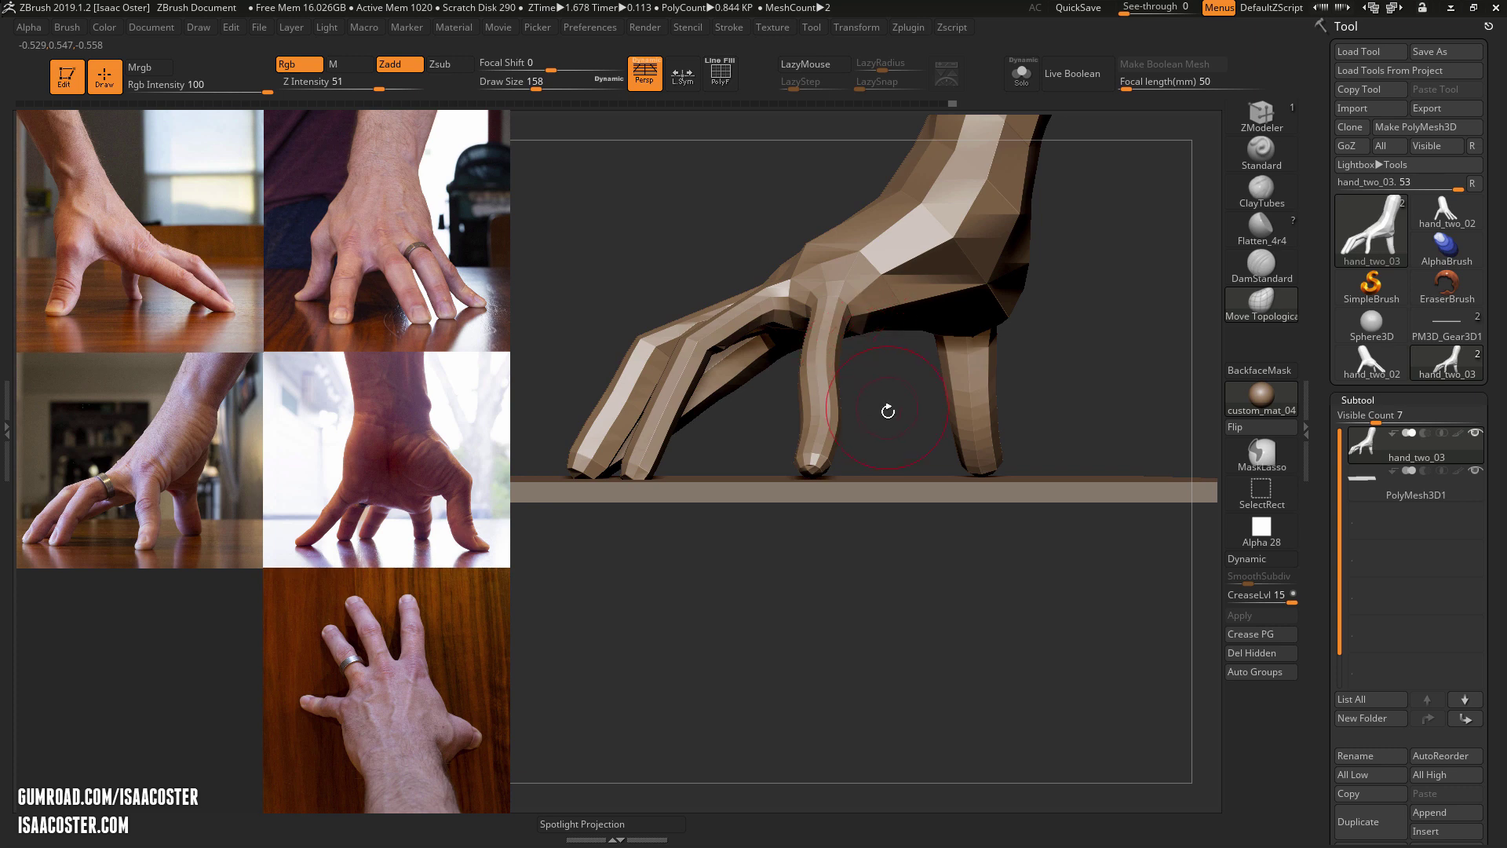
drag(883, 400, 752, 291)
key(b)
key(m)
key(t)
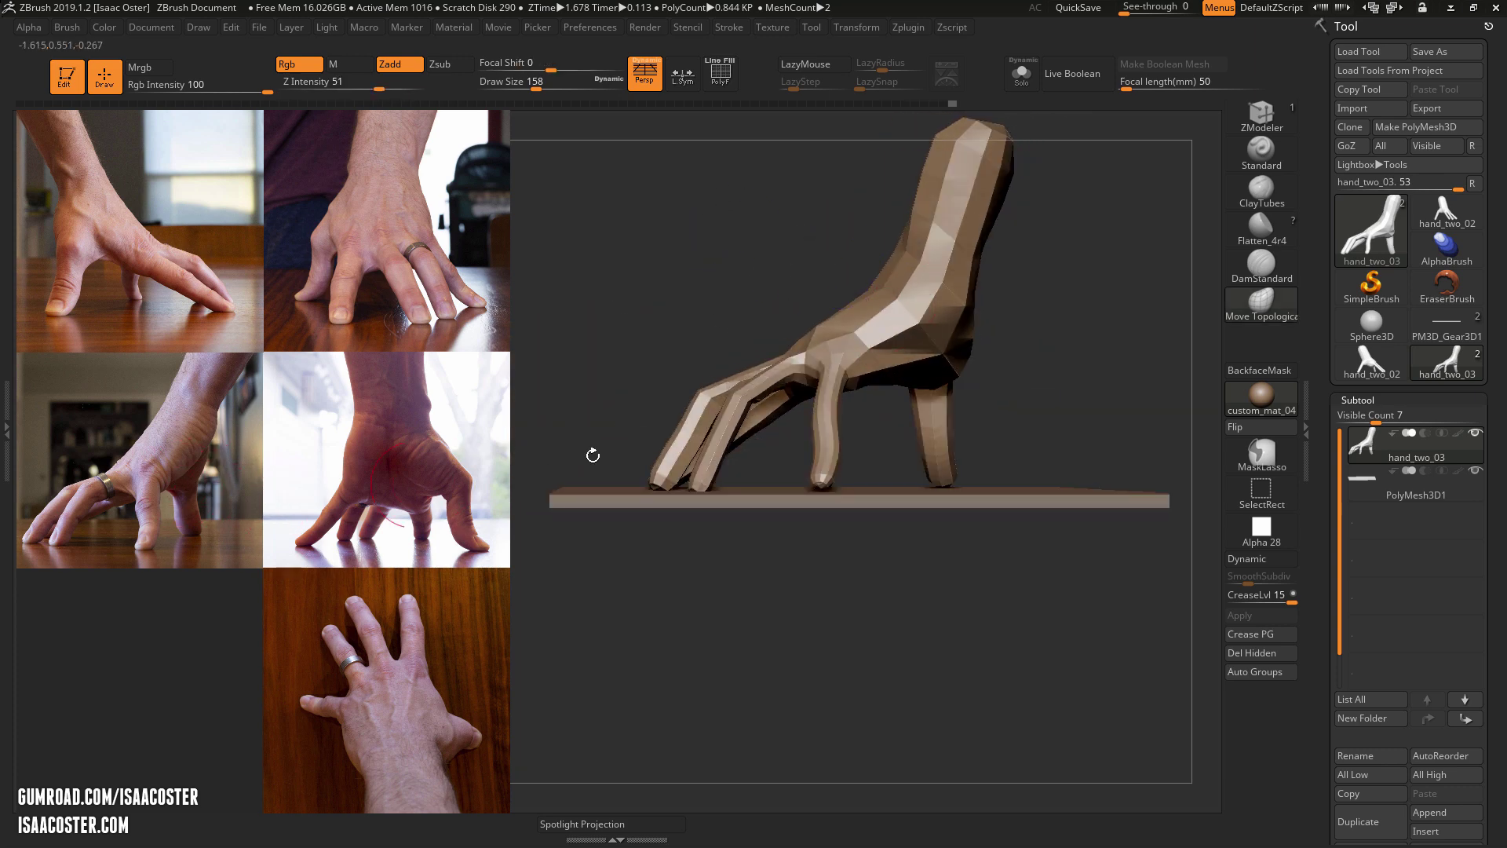
key(bracketright)
drag(1019, 358, 844, 360)
drag(514, 384, 573, 386)
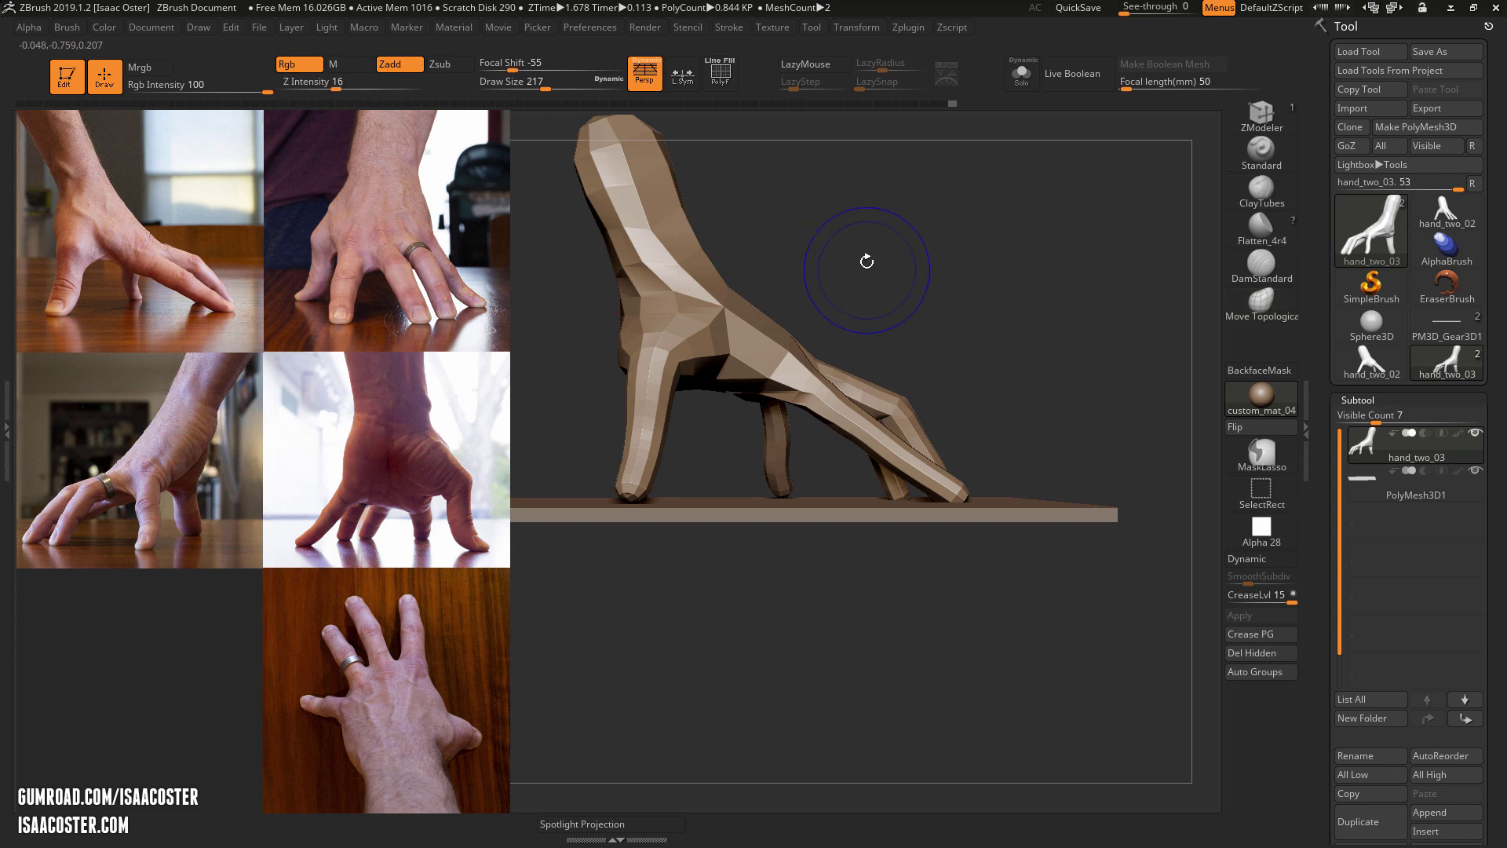
drag(866, 258, 842, 241)
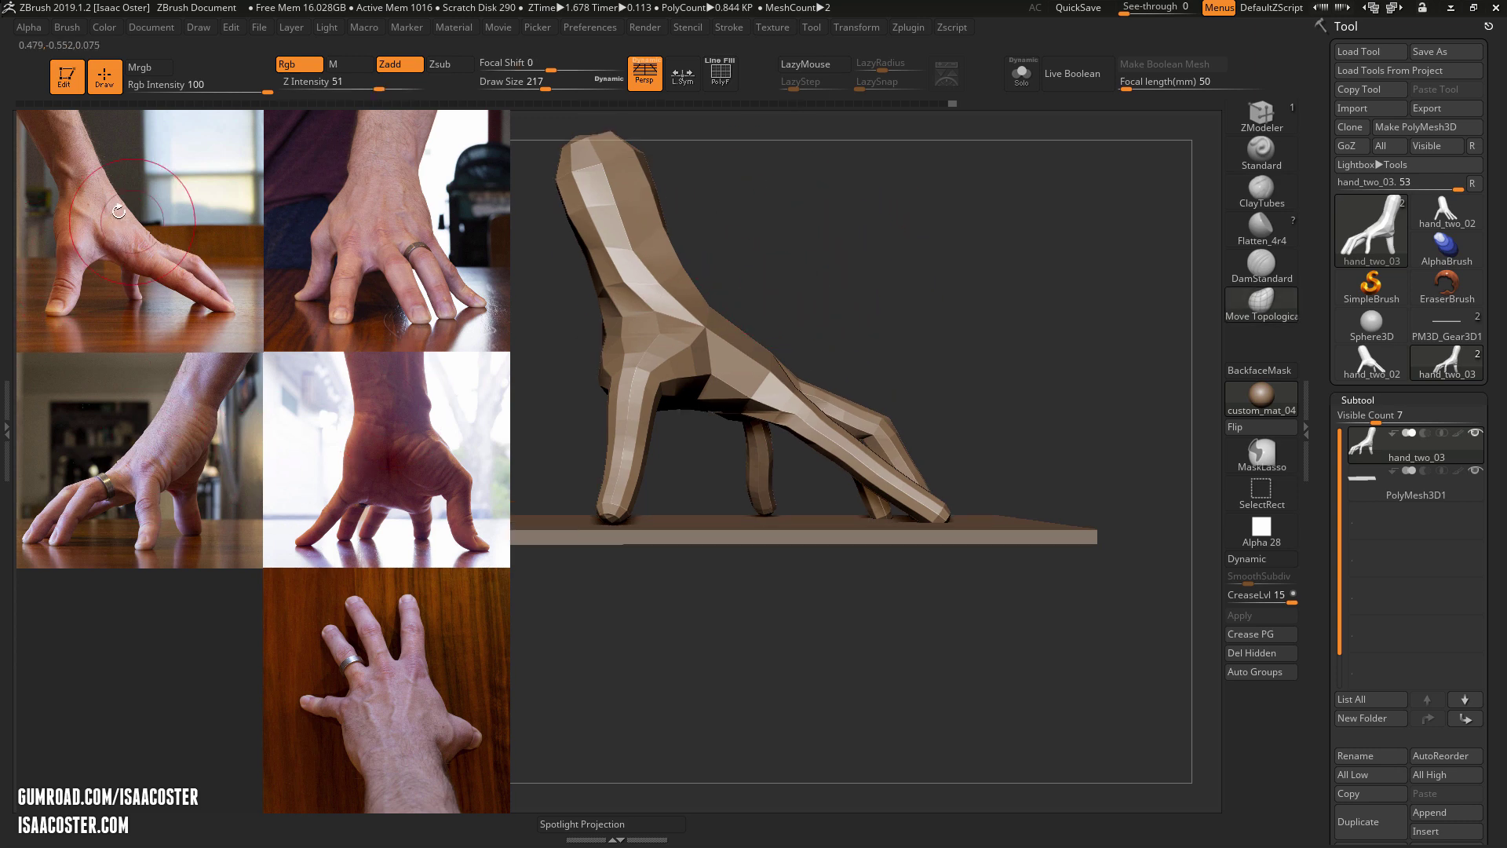
key(shift)
drag(879, 238, 685, 266)
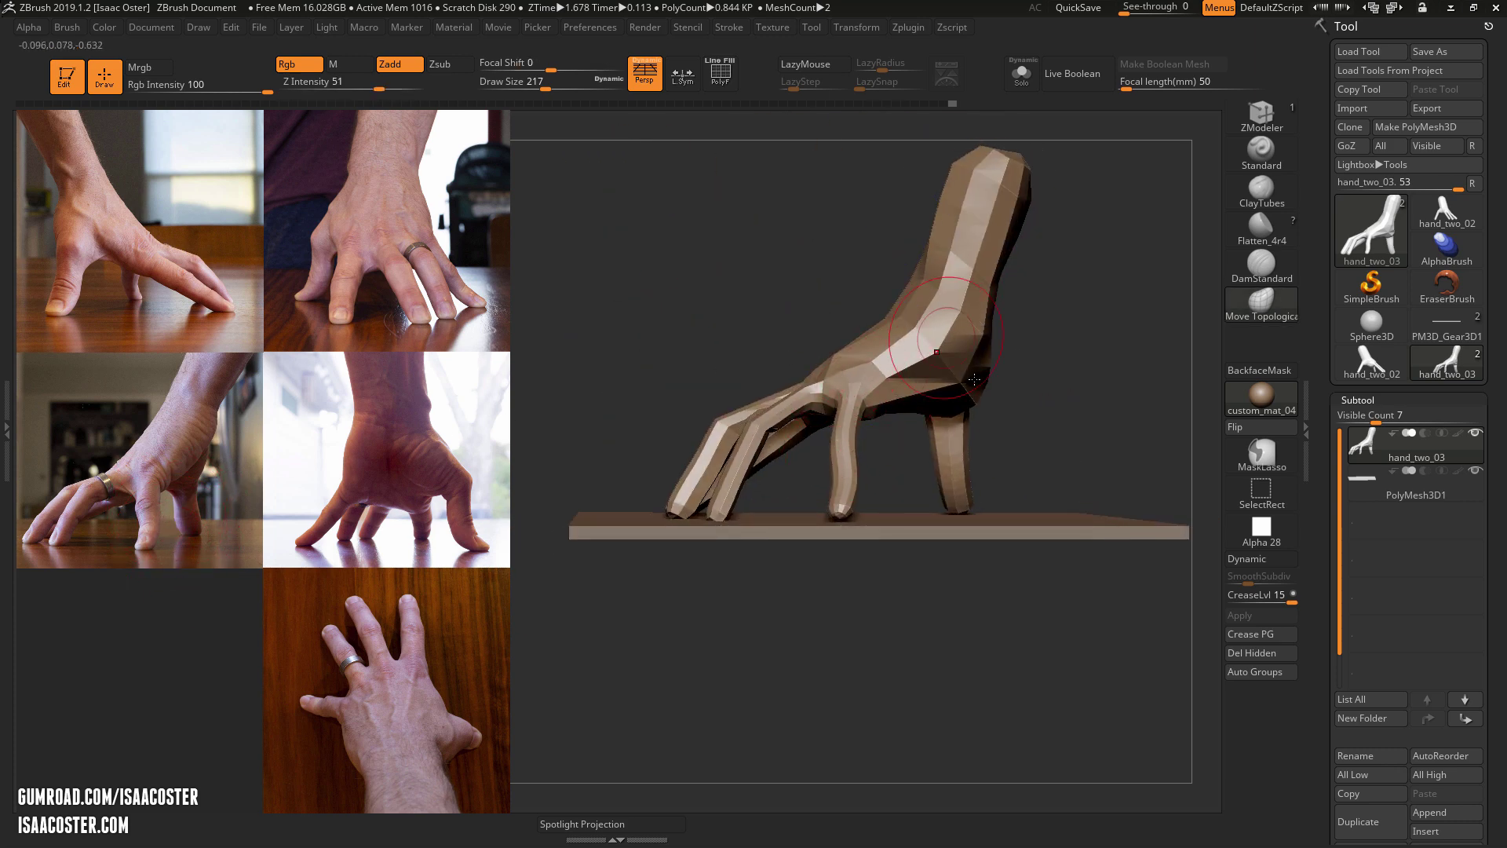
drag(947, 369, 941, 362)
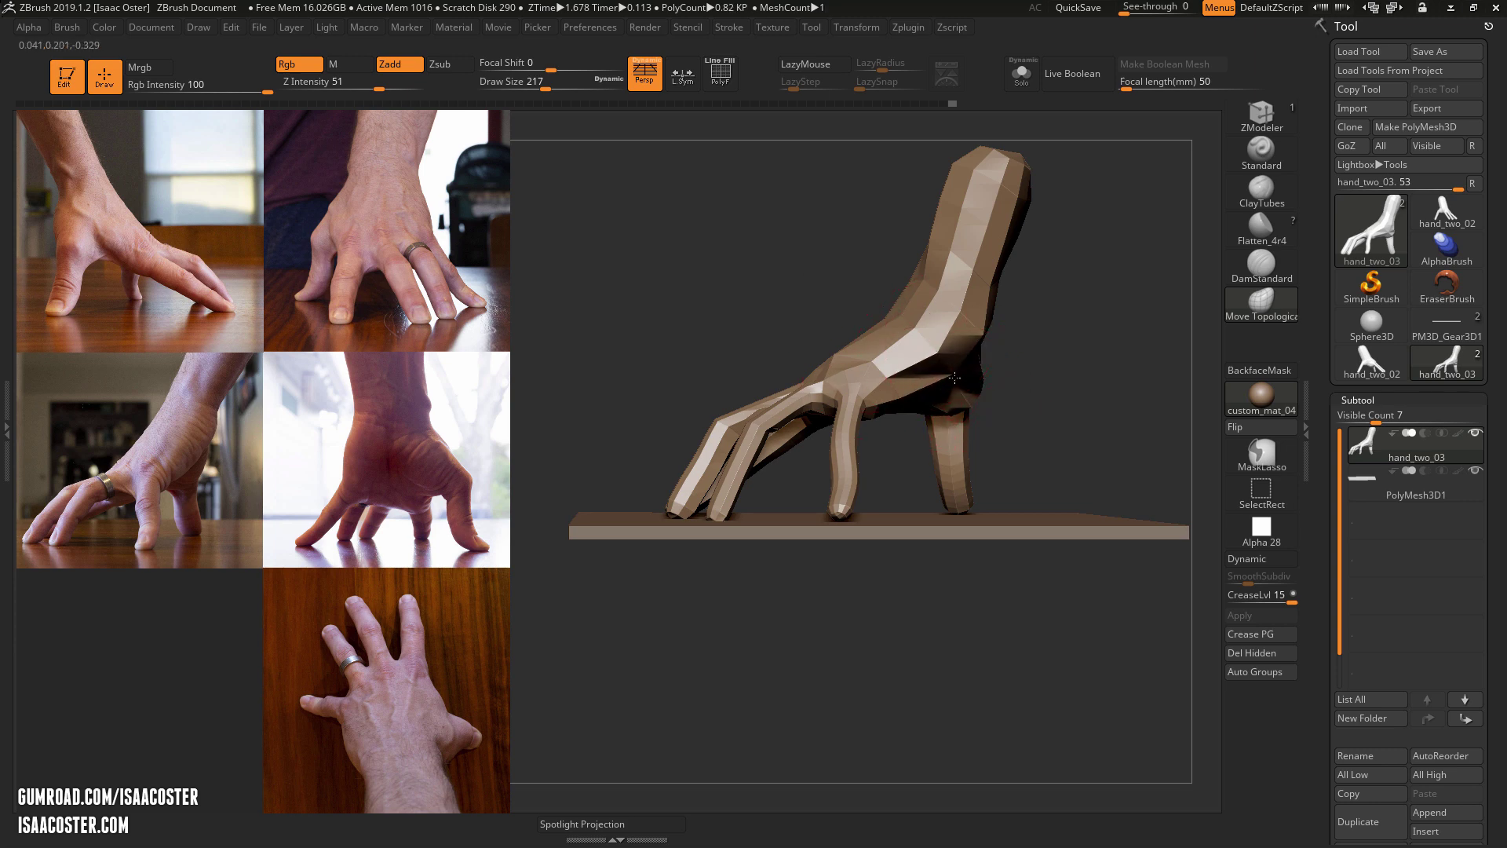
mouse_move(1057, 384)
mouse_down()
mouse_move(1177, 385)
mouse_move(689, 320)
mouse_move(740, 306)
mouse_up()
Turn off perspective and enlarge the Move Topological brush to draw size 331 for the wrist area.
click(653, 92)
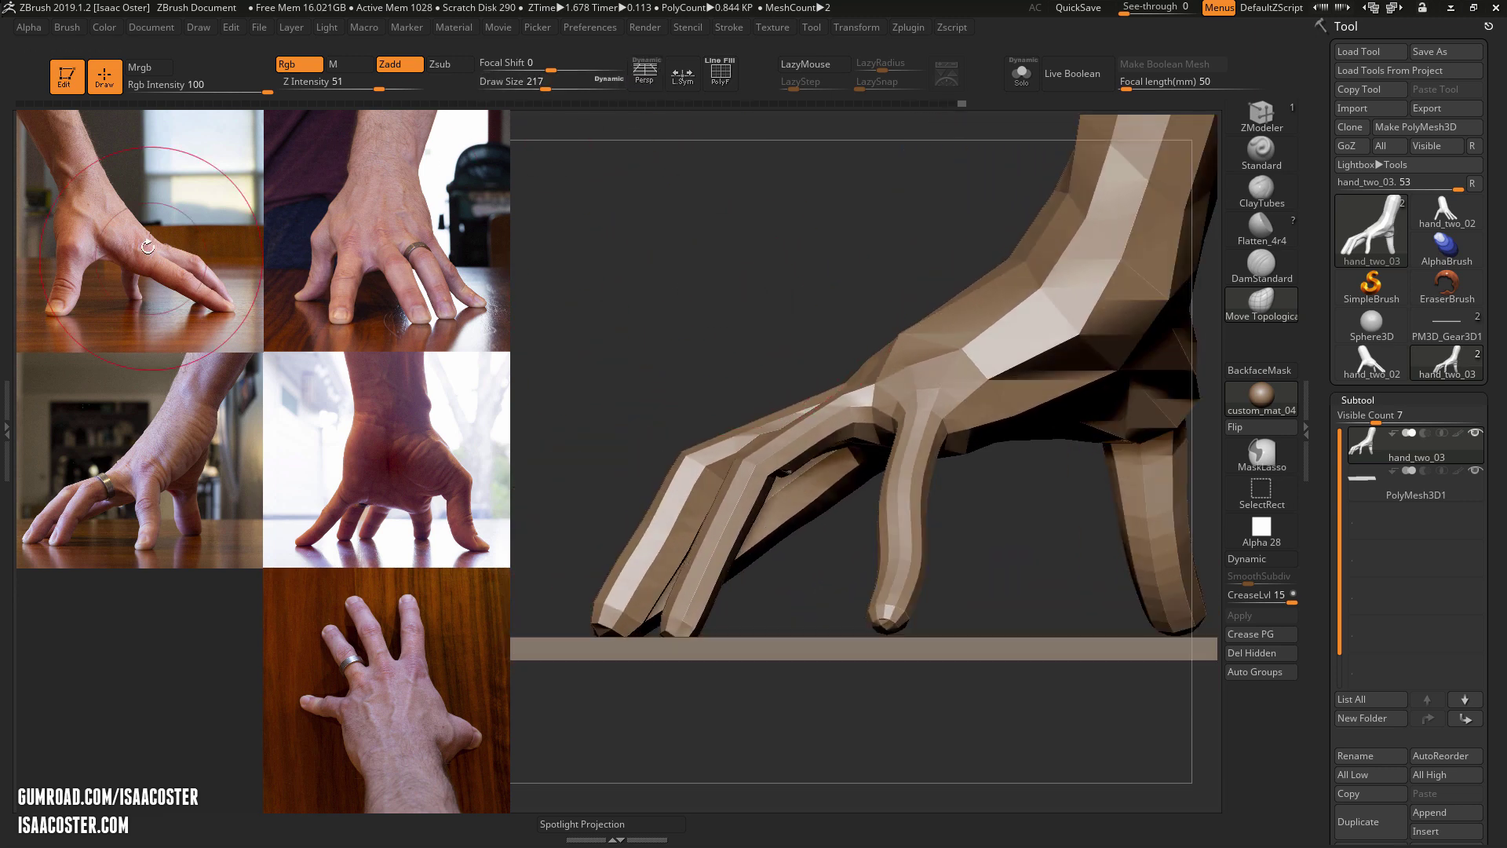
key(s)
click(635, 248)
mouse_move(655, 286)
alt+mouse_down()
mouse_move(635, 267)
mouse_move(590, 340)
alt+mouse_up()
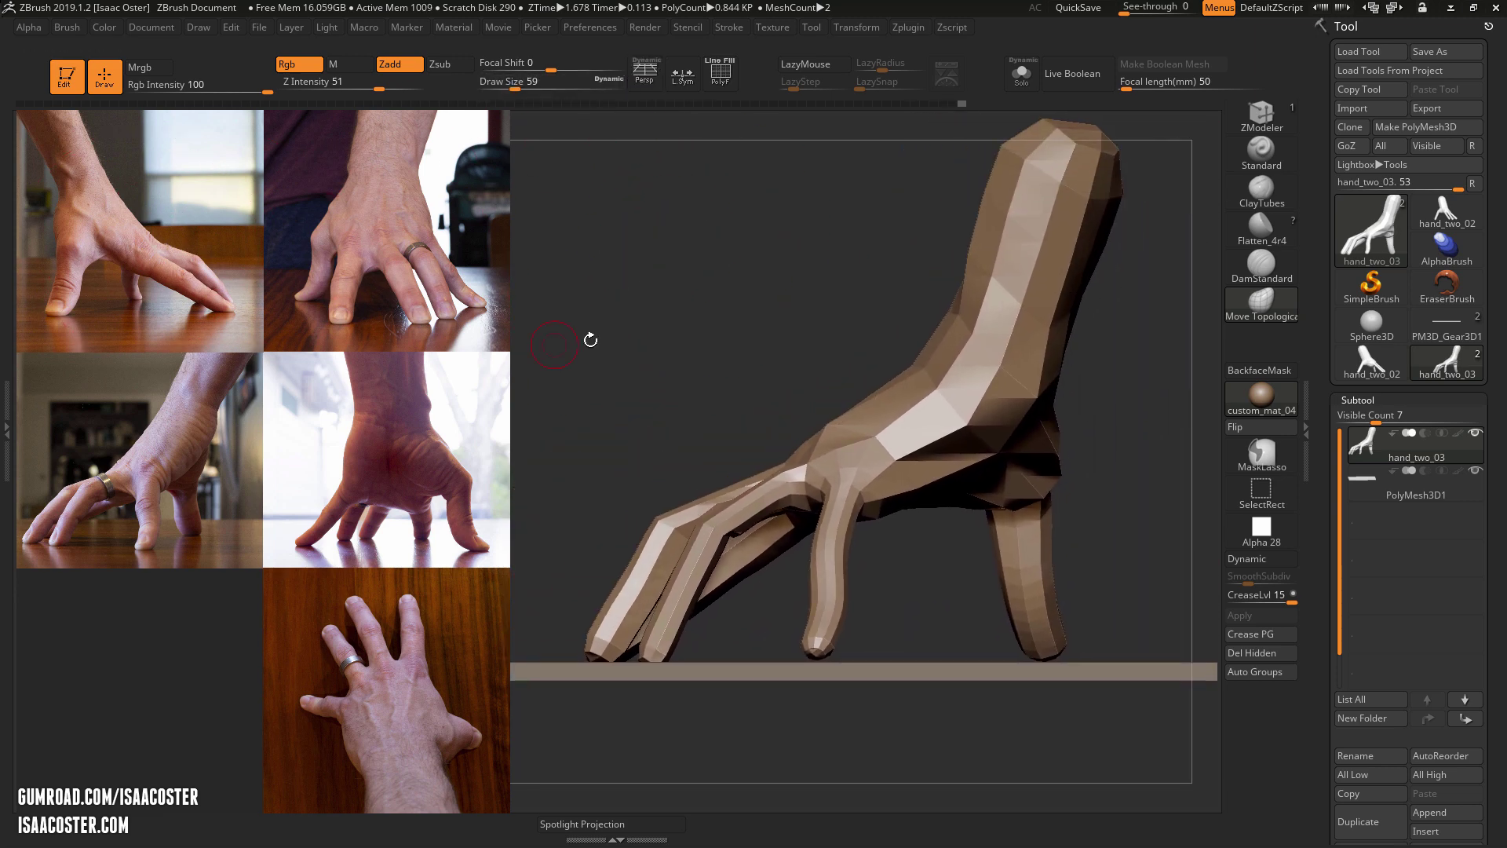
key(s)
drag(924, 592, 922, 592)
mouse_move(911, 606)
mouse_down()
mouse_move(836, 606)
mouse_move(1003, 606)
mouse_up()
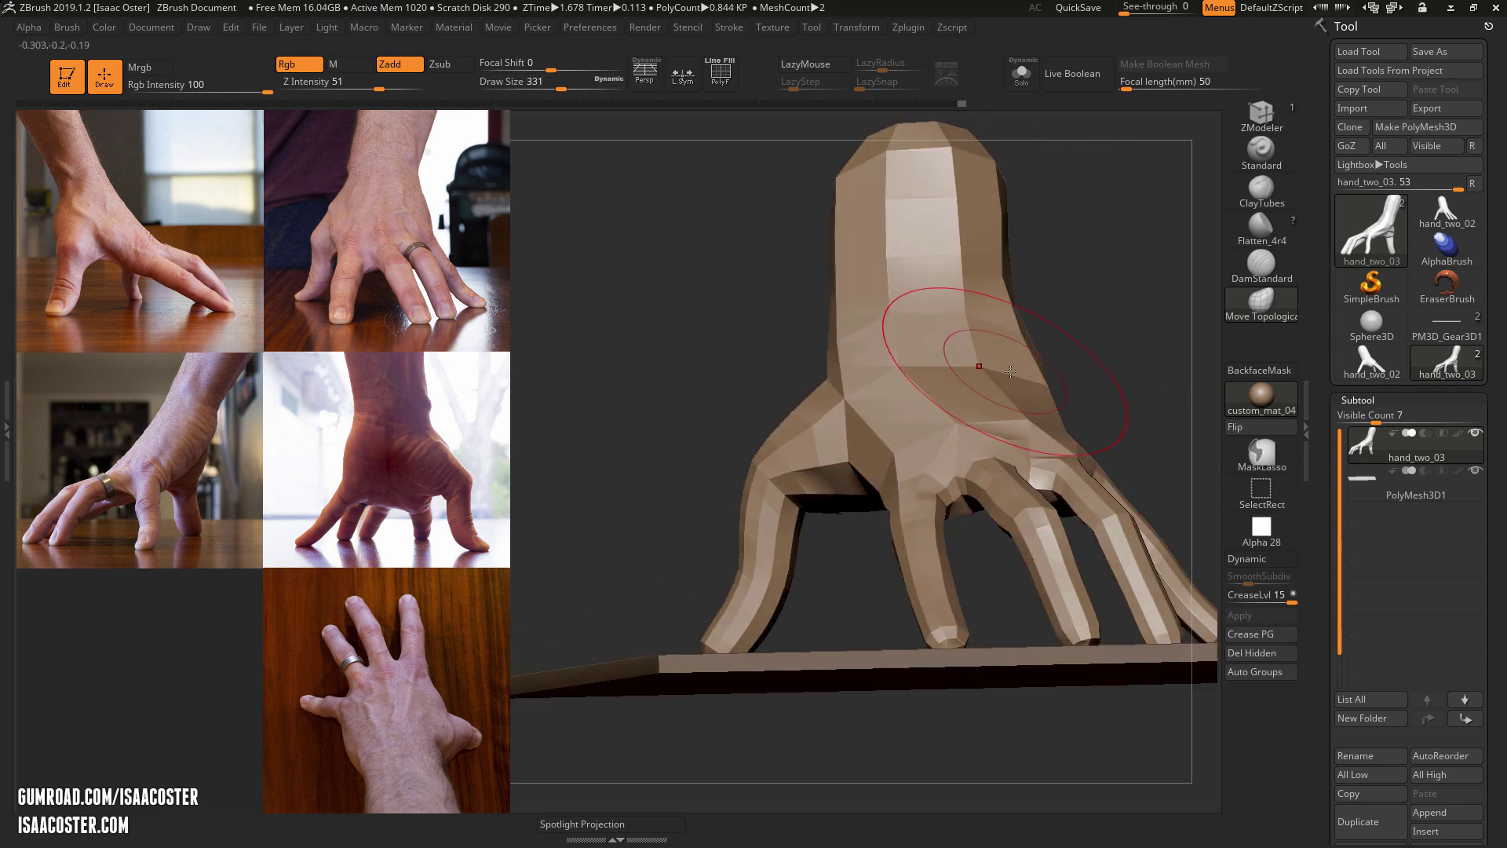
From a straight top view, mask the whole hand except the little finger with the draw size at 239.
mouse_move(1064, 357)
mouse_down()
mouse_move(1028, 362)
mouse_move(934, 296)
mouse_move(938, 425)
mouse_move(890, 510)
mouse_move(1002, 615)
mouse_up()
shift+drag(566, 567, 576, 652)
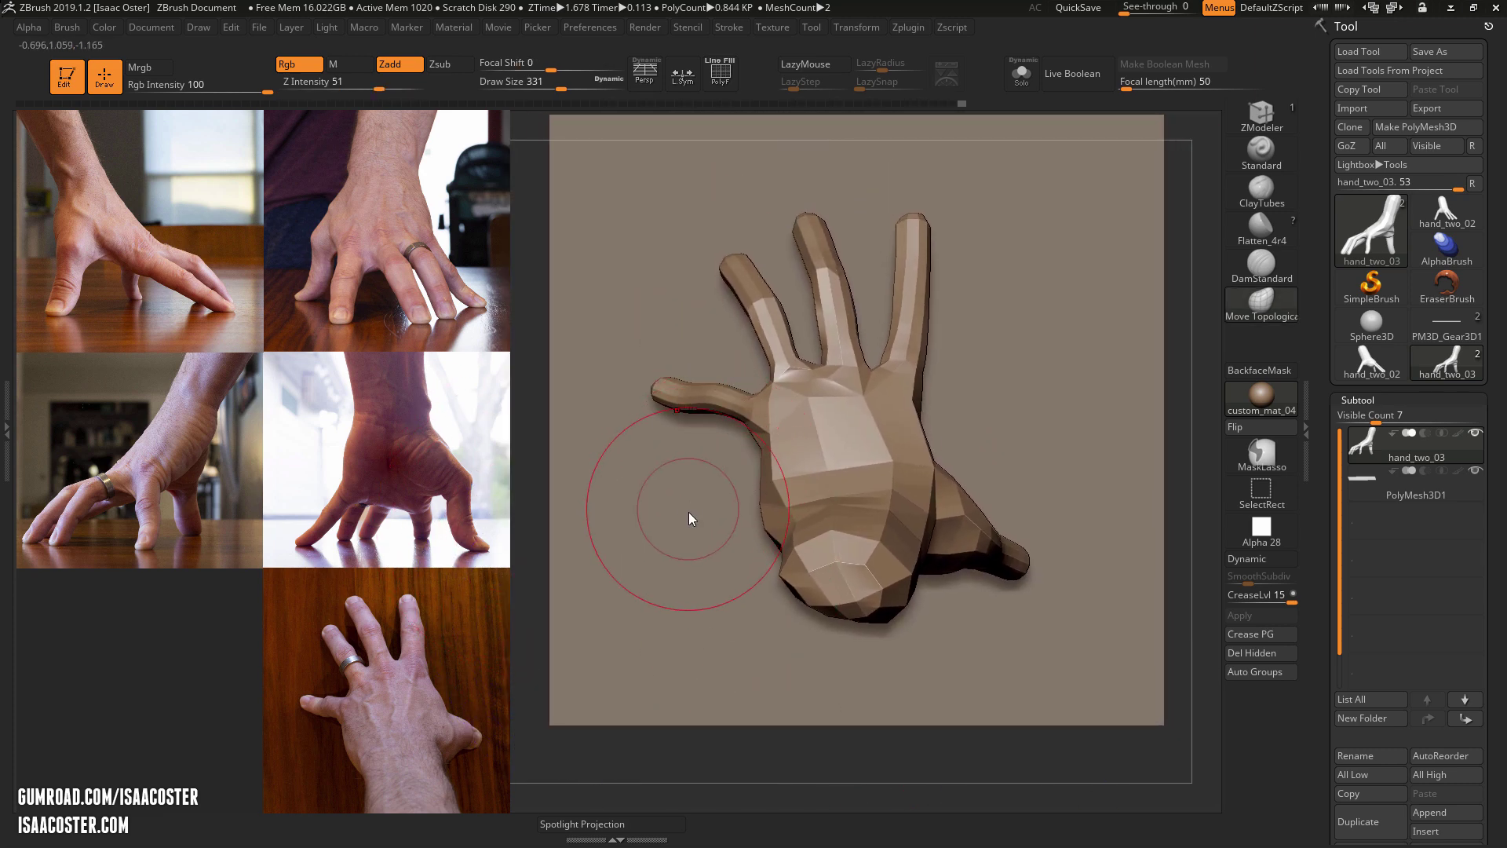
key(s)
drag(690, 518, 677, 518)
mouse_move(605, 419)
ctrl+mouse_down()
mouse_move(624, 396)
mouse_move(721, 388)
ctrl+mouse_up()
ctrl+click(655, 760)
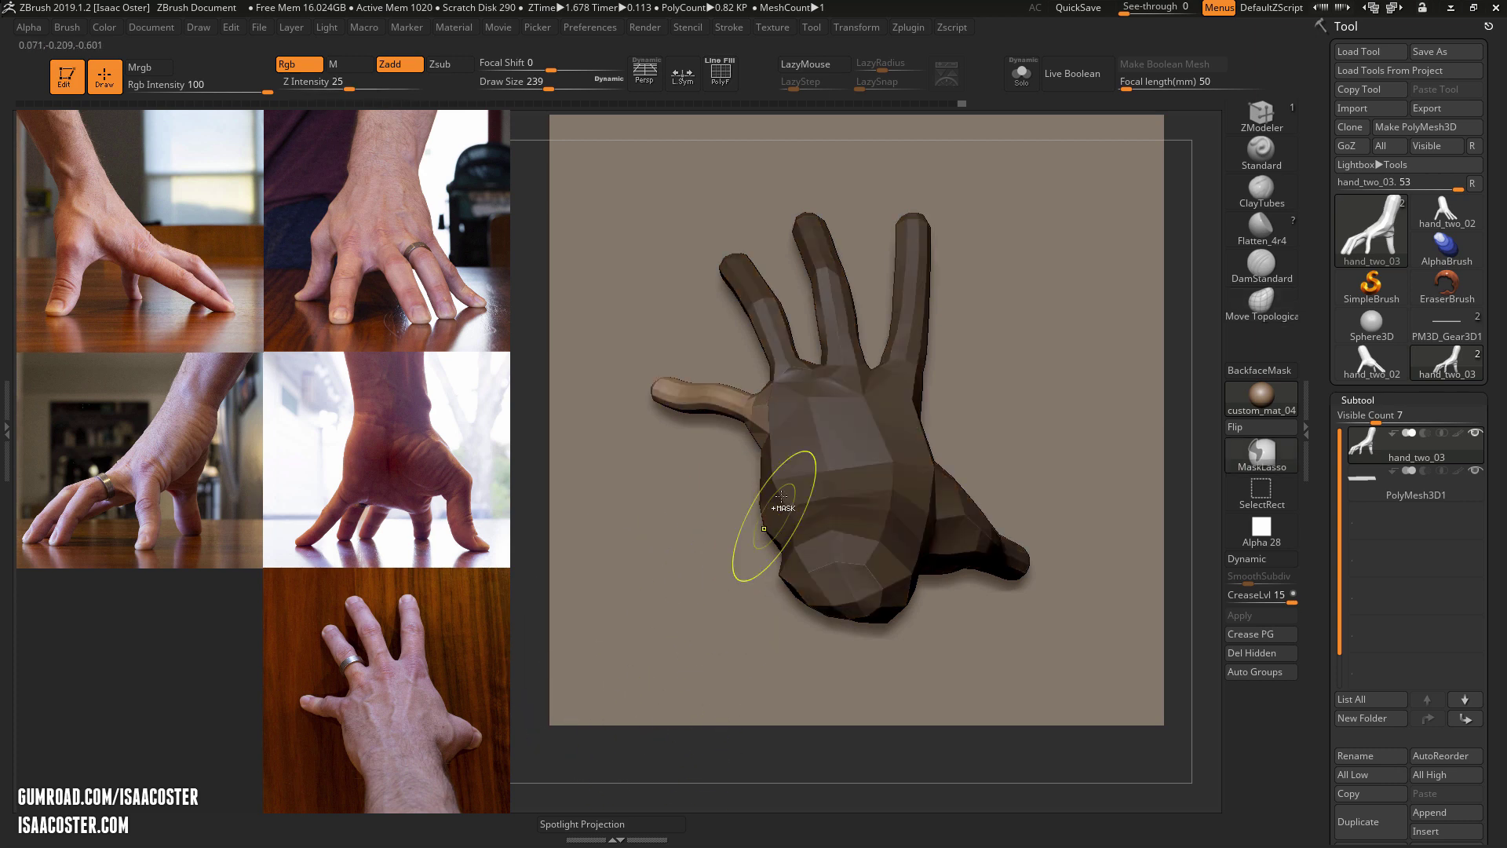
Spin the little finger at its base knuckle around a transpose line drawn toward the wrist, and clear the mask.
key(w)
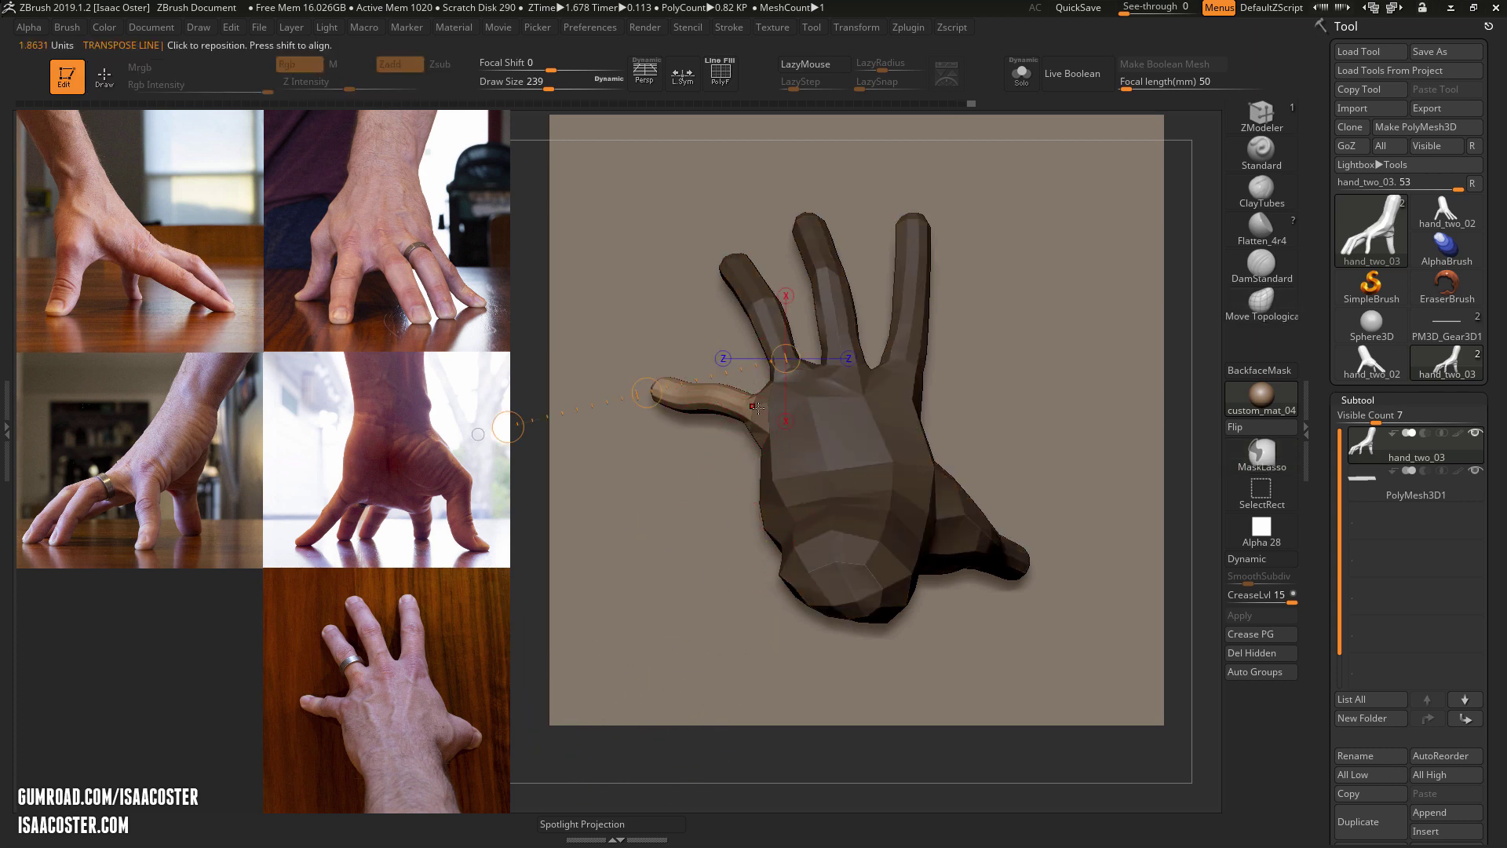
drag(756, 406, 758, 738)
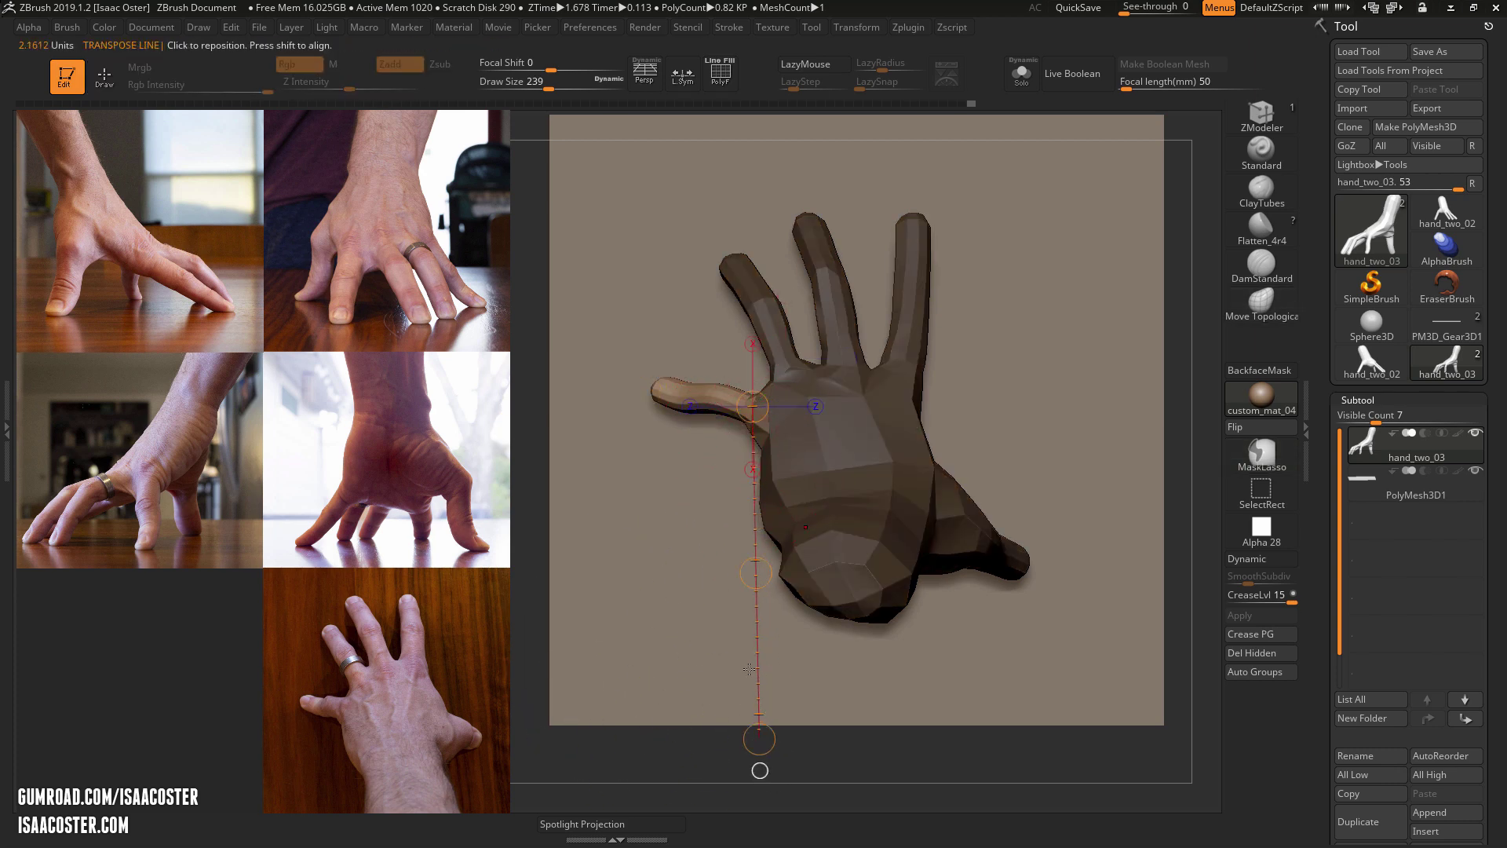
drag(755, 572, 762, 610)
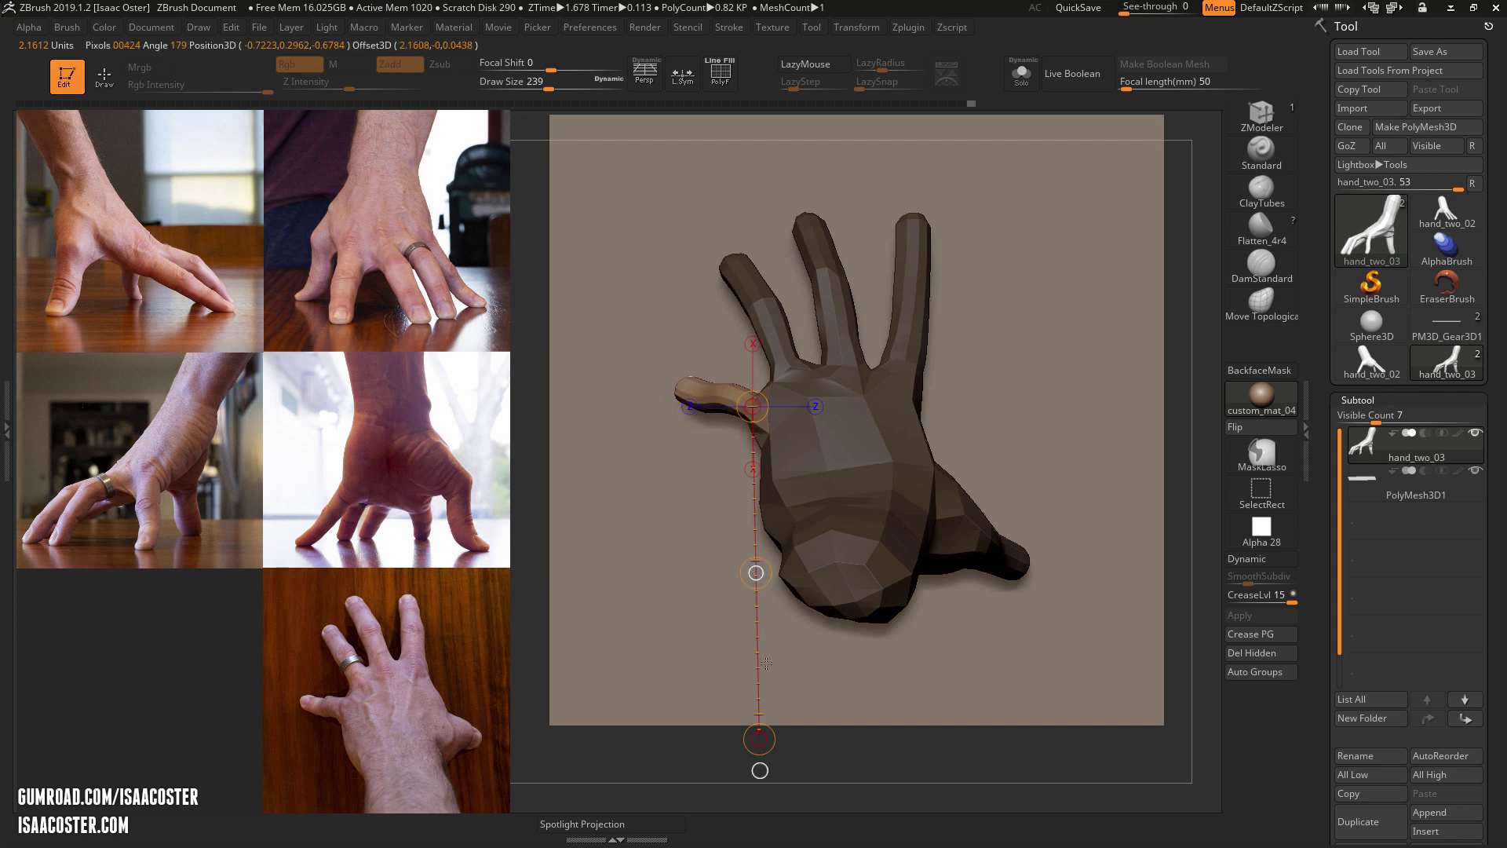
drag(759, 738, 824, 739)
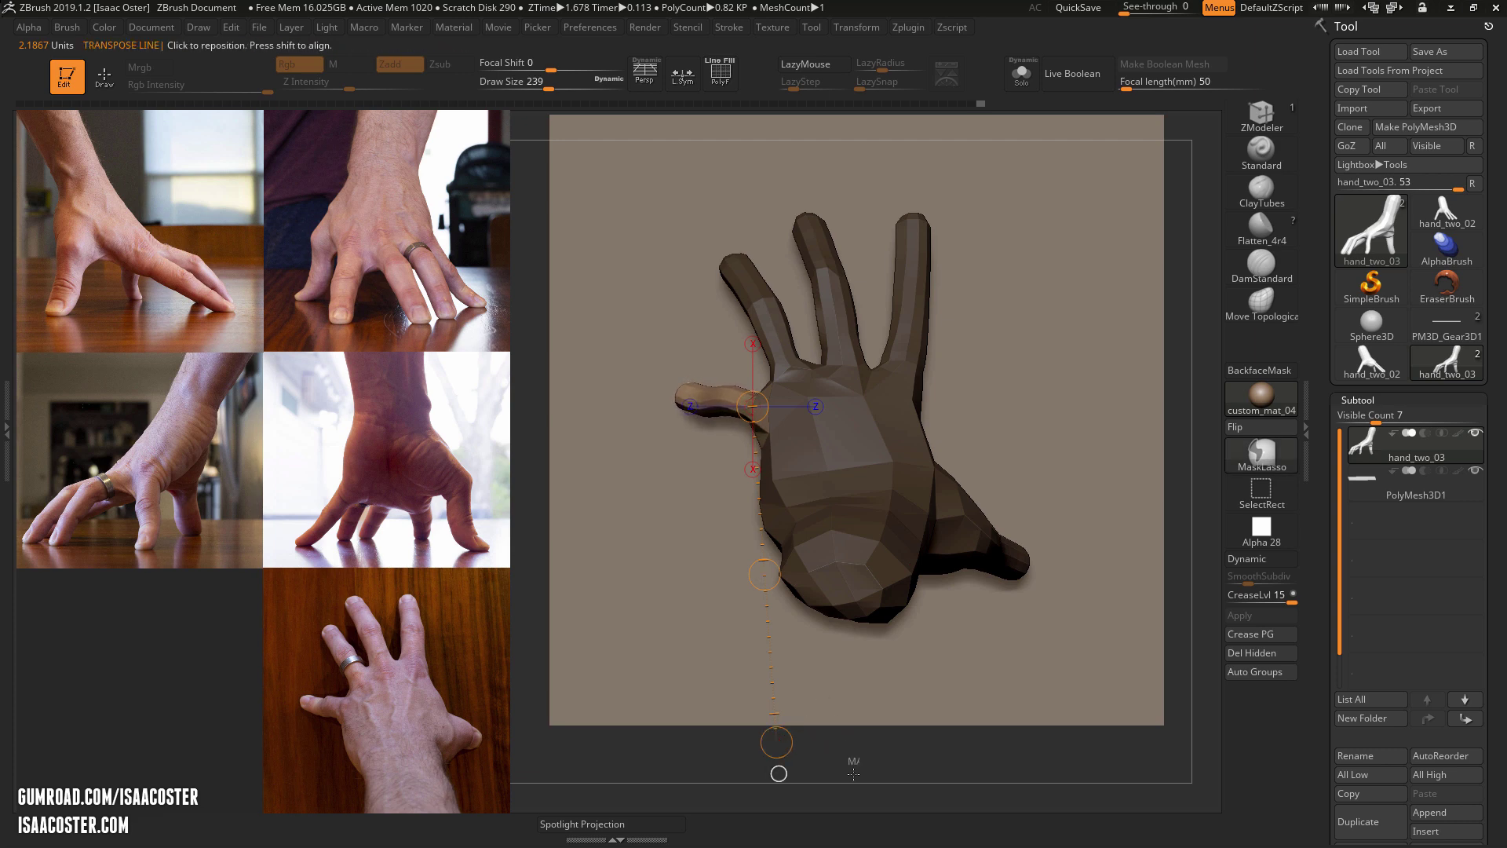
ctrl+click(754, 510)
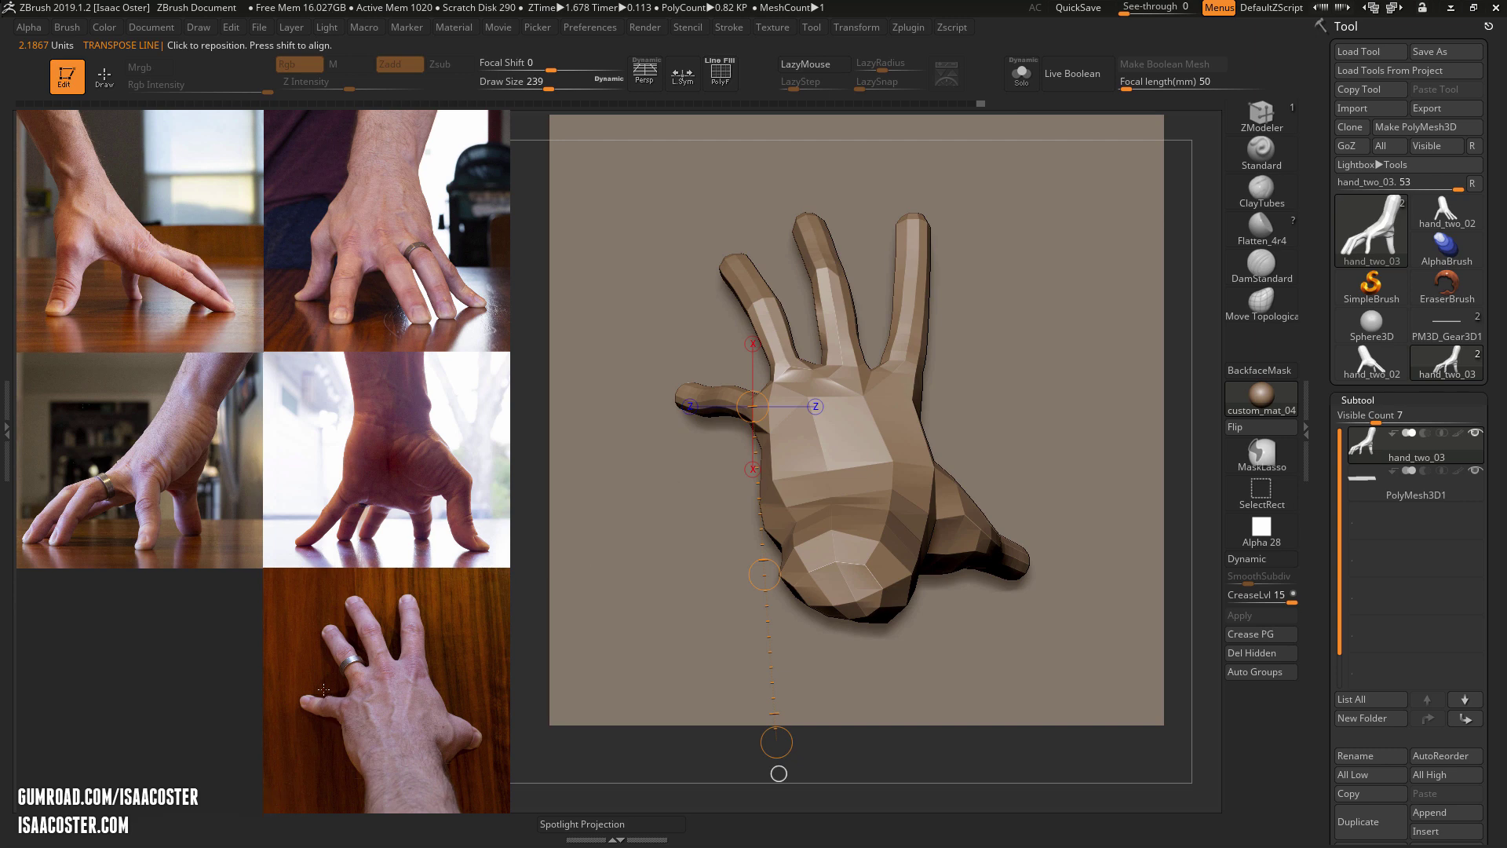
Pull the outer edge of the palm outward just below the little finger with the Move Topological brush at draw size 280.
key(q)
ctrl+click(652, 579)
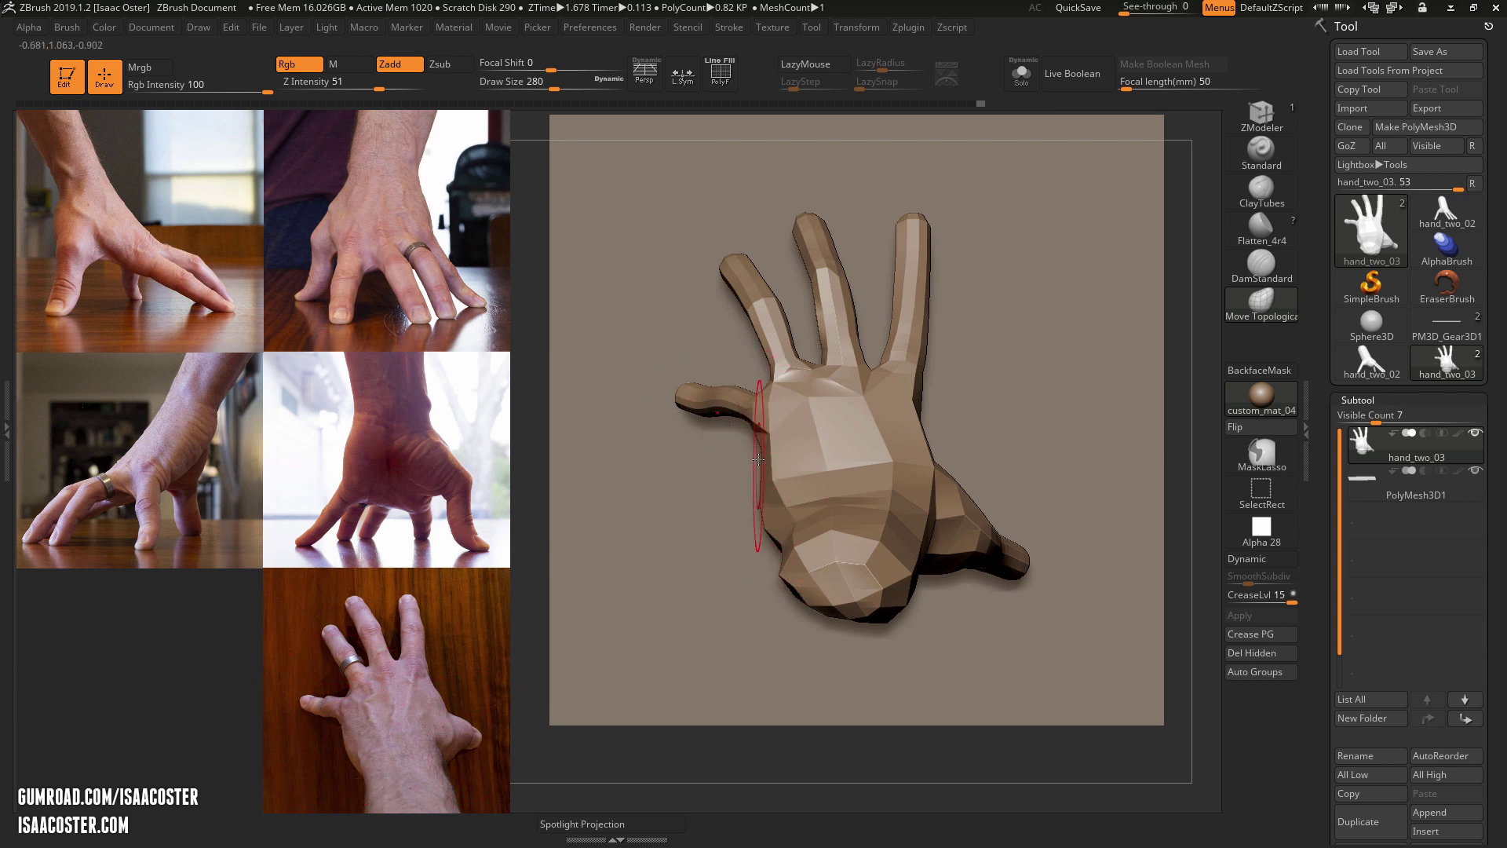
mouse_move(749, 450)
mouse_down()
mouse_move(722, 454)
mouse_move(744, 461)
mouse_move(698, 365)
mouse_move(631, 352)
mouse_up()
Reduce the draw size to 187 and mask everything on the hand except the little finger.
key(s)
key(w)
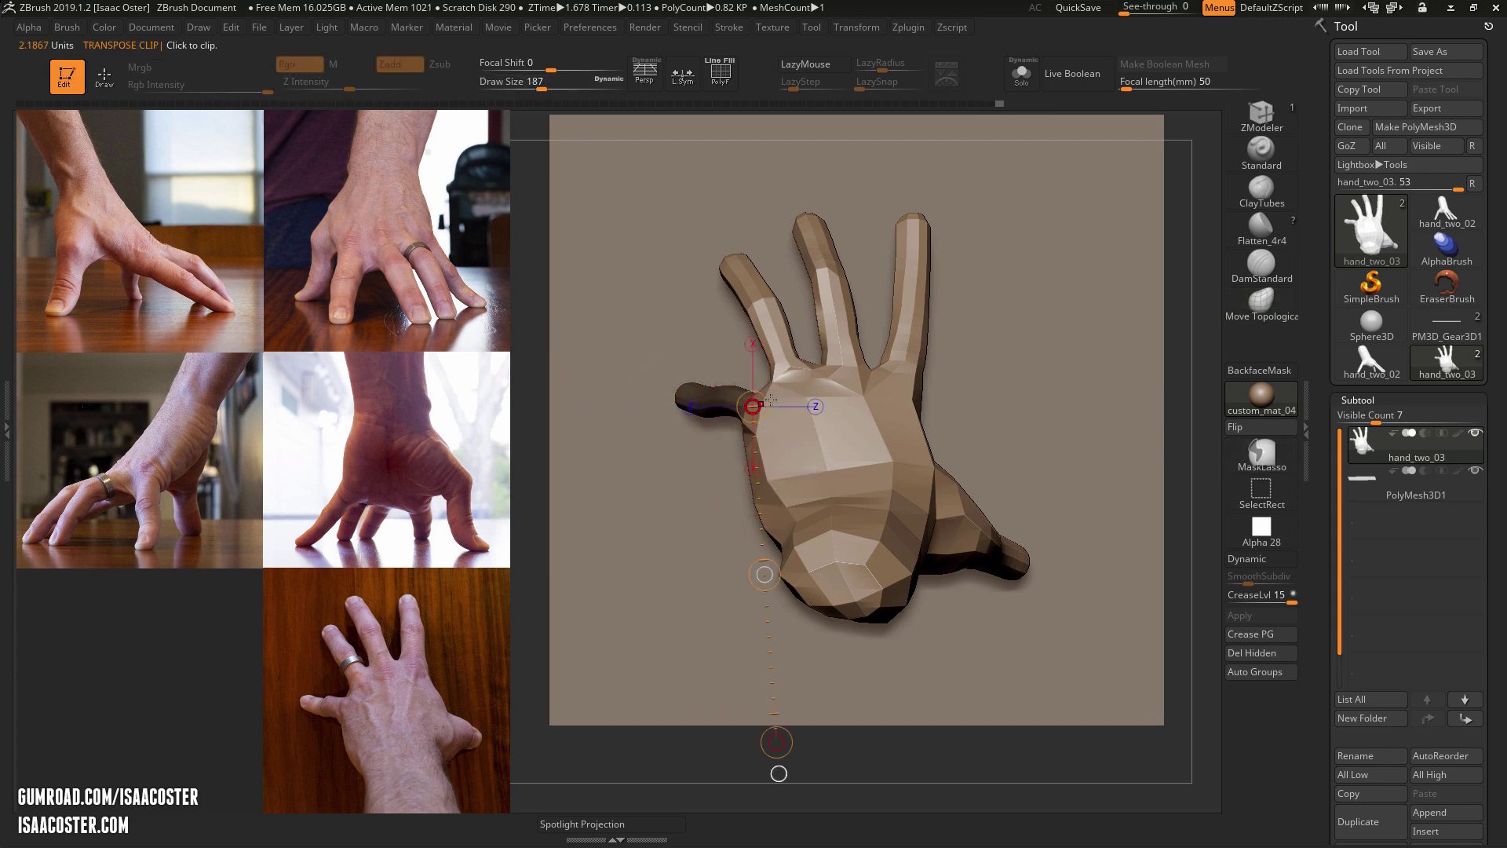
ctrl+click(923, 333)
key(ctrl+z)
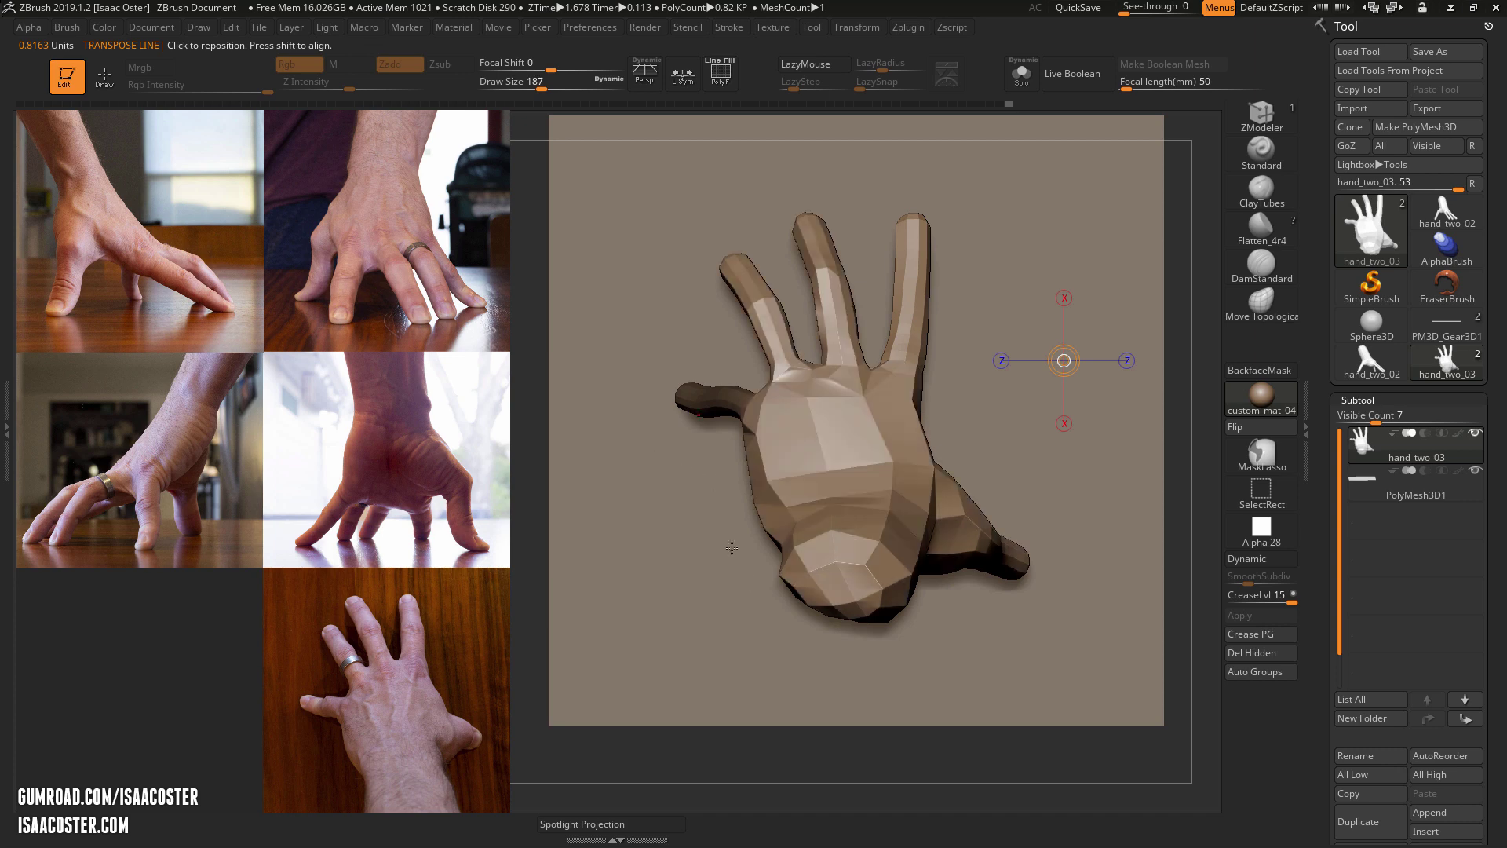
ctrl+click(764, 610)
click(759, 430)
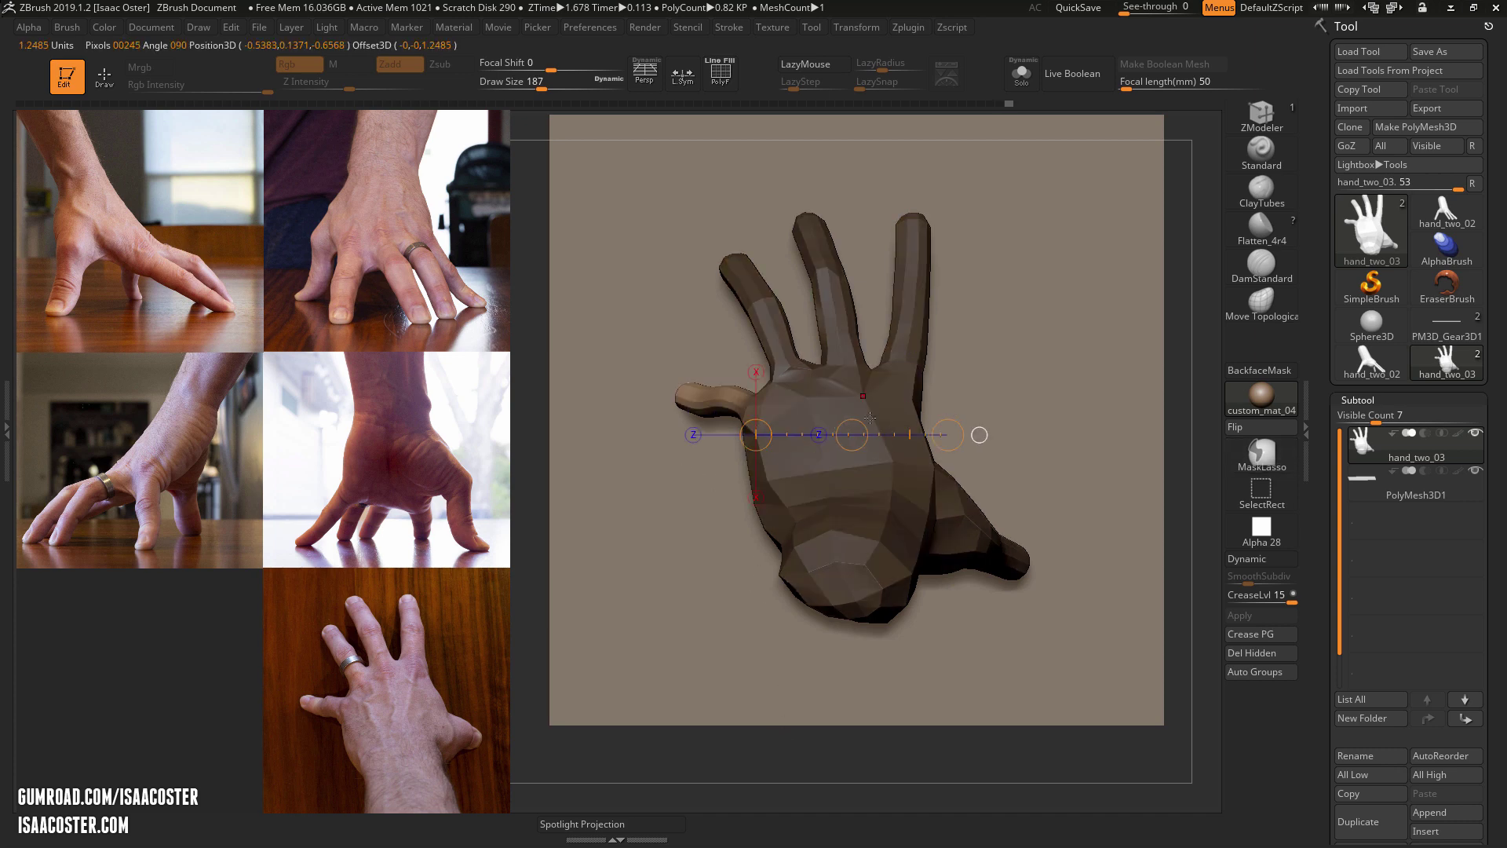
ctrl+click(847, 456)
key(ctrl+z)
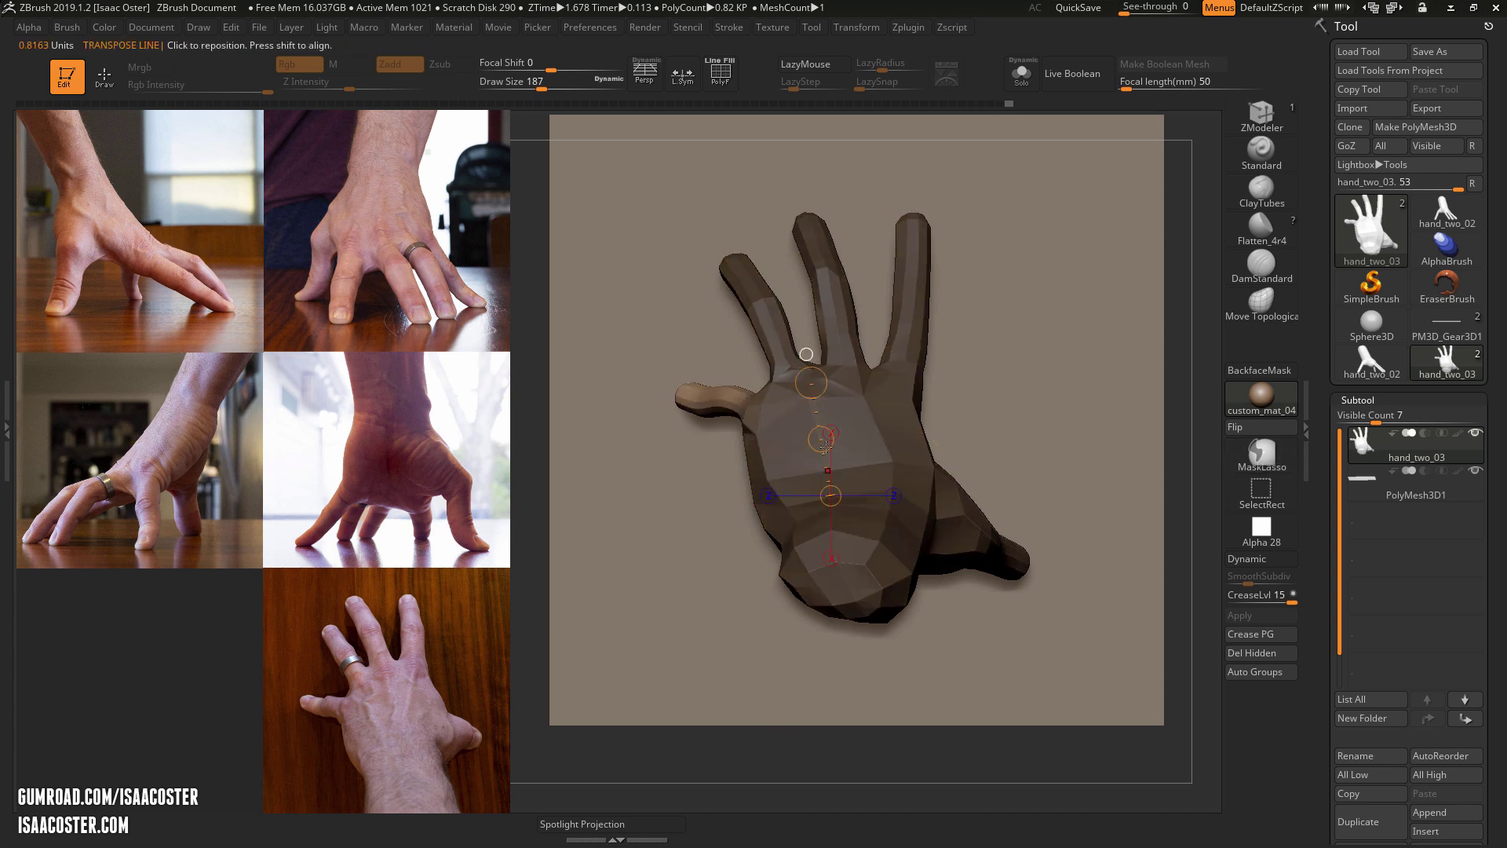
Adjust the little finger slightly at its base knuckle along a horizontal transpose line across the palm, and clear the mask.
shift+drag(762, 404, 1035, 404)
drag(893, 402, 891, 398)
key(q)
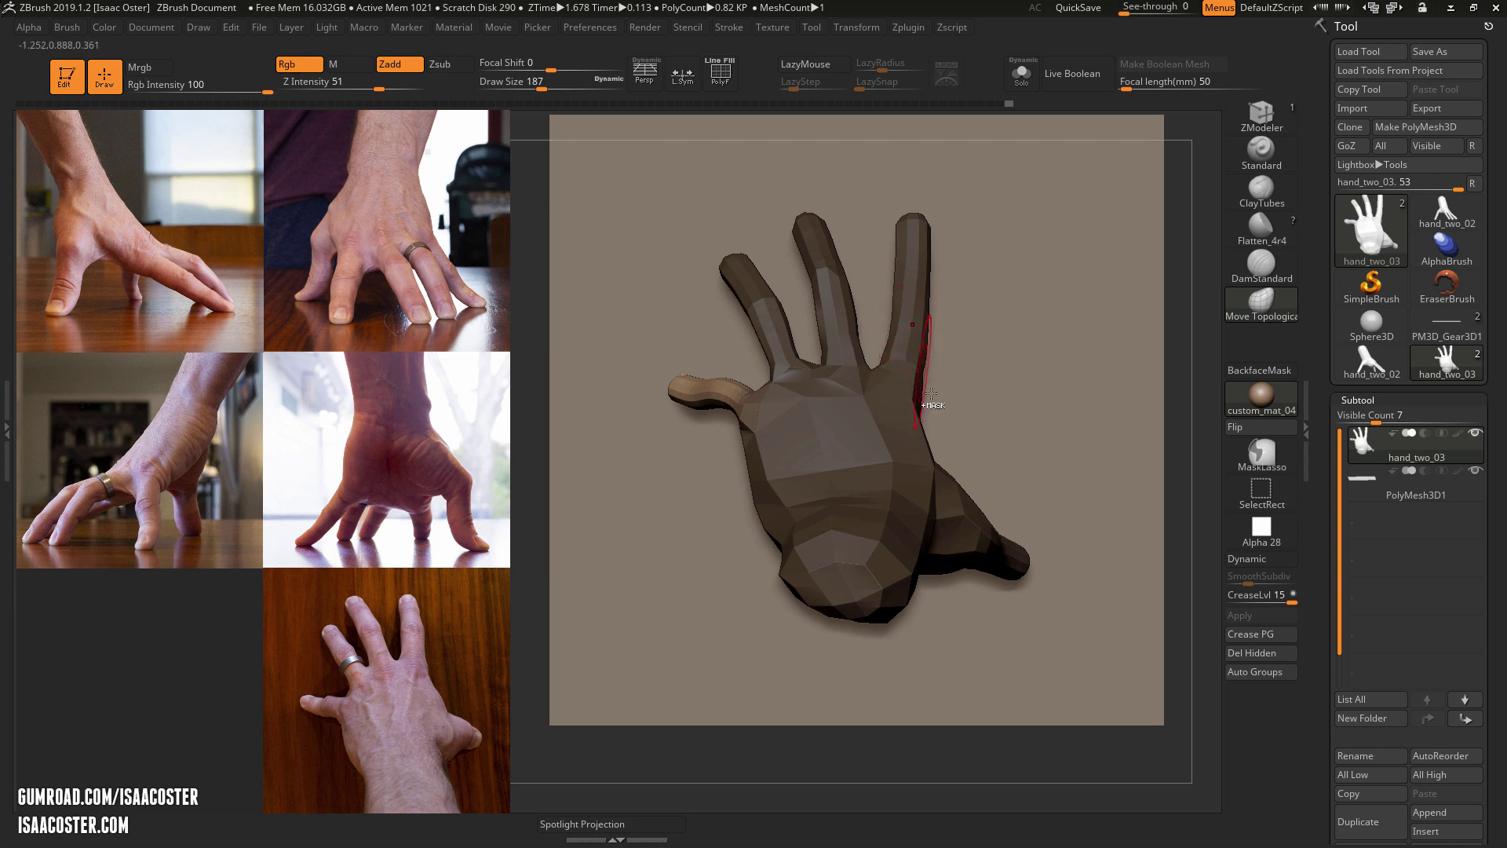
ctrl+drag(938, 346, 952, 363)
mouse_move(888, 751)
alt+mouse_down()
mouse_move(863, 698)
mouse_move(878, 673)
mouse_move(972, 654)
mouse_move(972, 604)
alt+mouse_up()
mouse_move(972, 605)
alt+mouse_down()
mouse_move(877, 624)
mouse_move(830, 655)
mouse_move(835, 707)
alt+mouse_up()
mouse_move(836, 706)
mouse_down()
mouse_move(888, 690)
mouse_move(911, 747)
mouse_move(929, 699)
mouse_move(863, 715)
mouse_move(919, 736)
mouse_up()
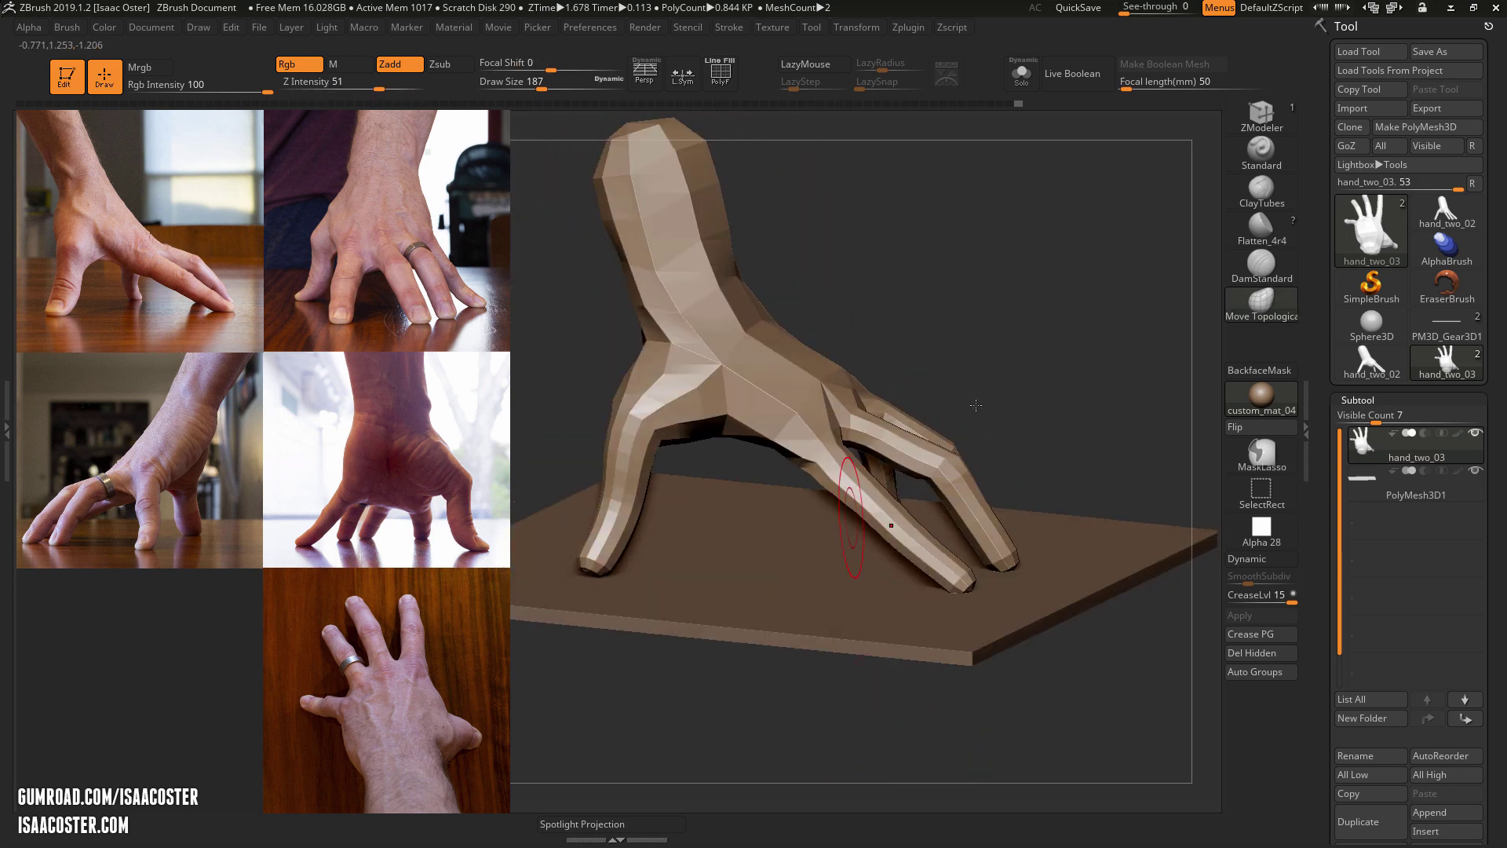
drag(975, 405, 1082, 363)
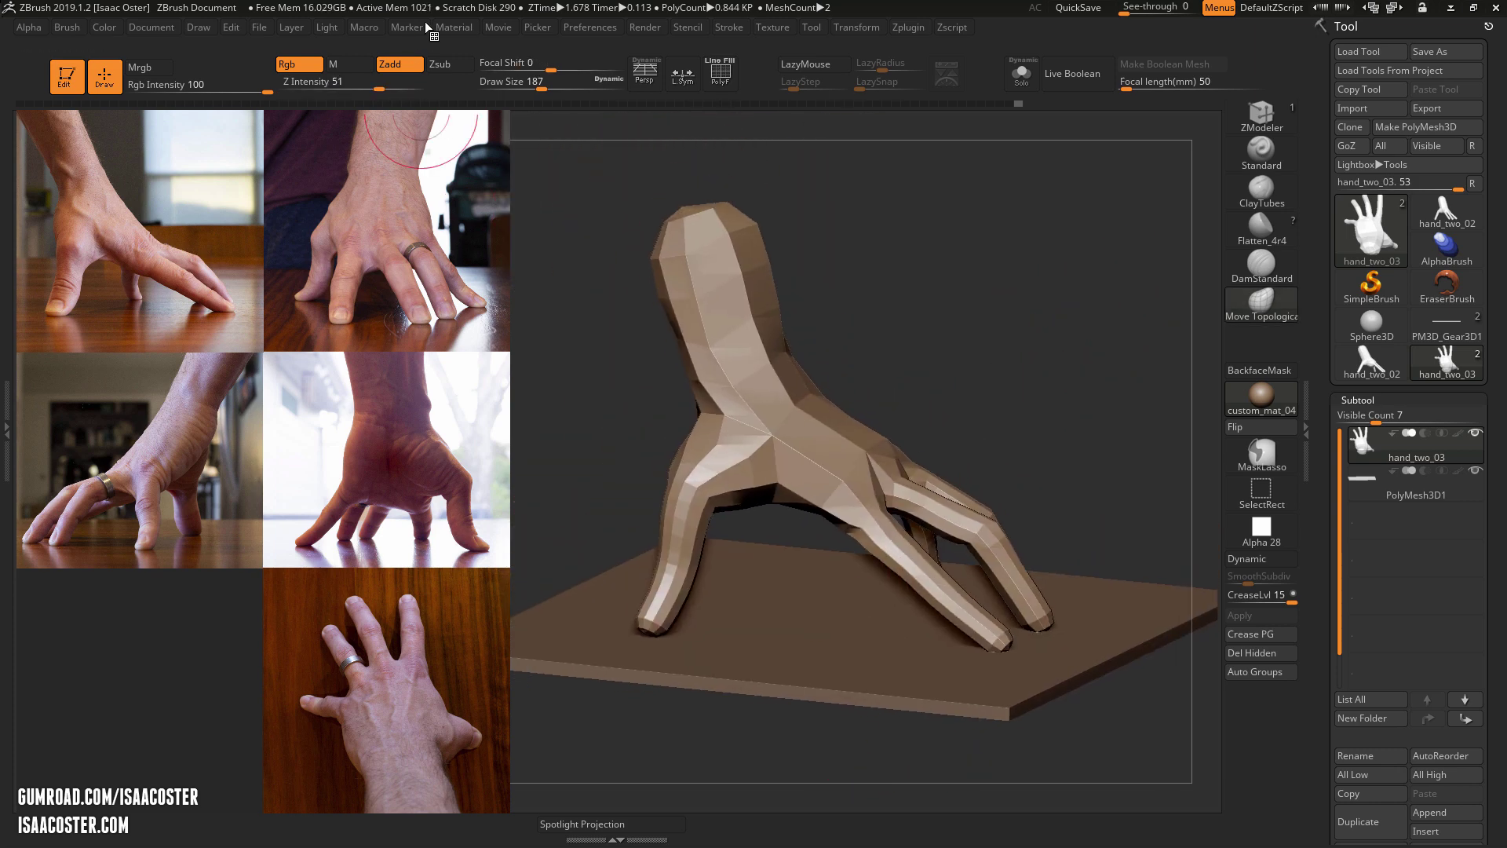